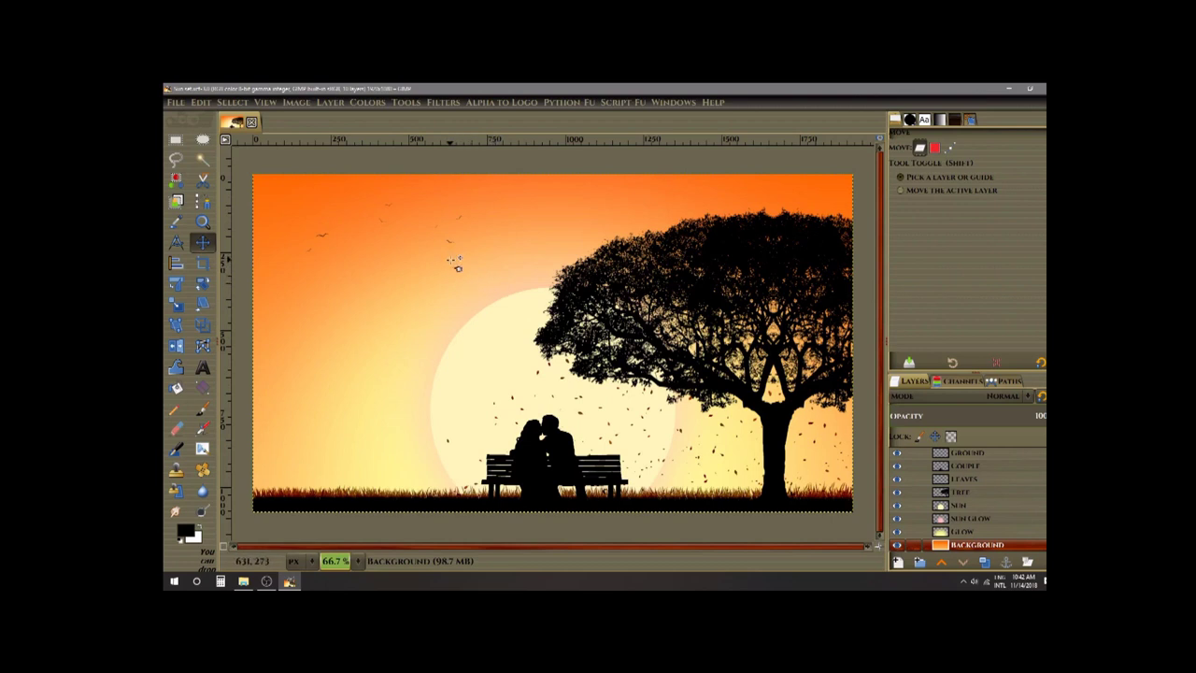
Close the finished sunset image, leaving GIMP with no document open.
{"action": "left_click", "coordinate": [251, 122]}
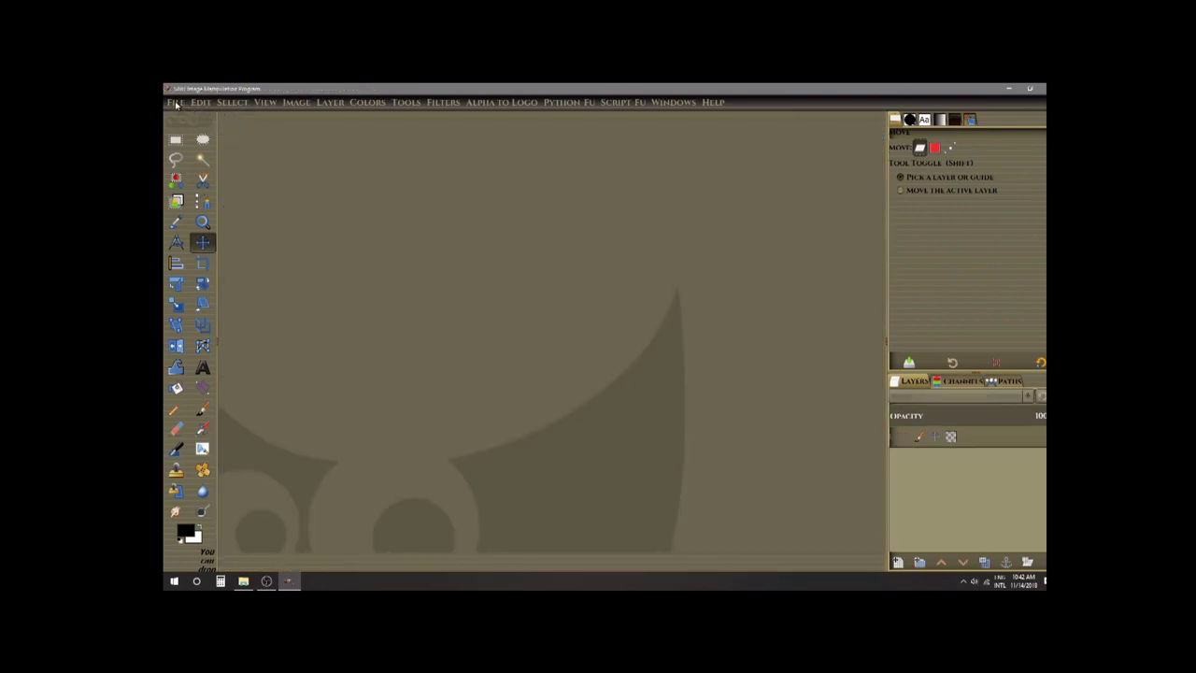
Create a new 1920 × 1080 px image with a white background.
{"action": "left_click", "coordinate": [176, 103]}
{"action": "left_click", "coordinate": [192, 125]}
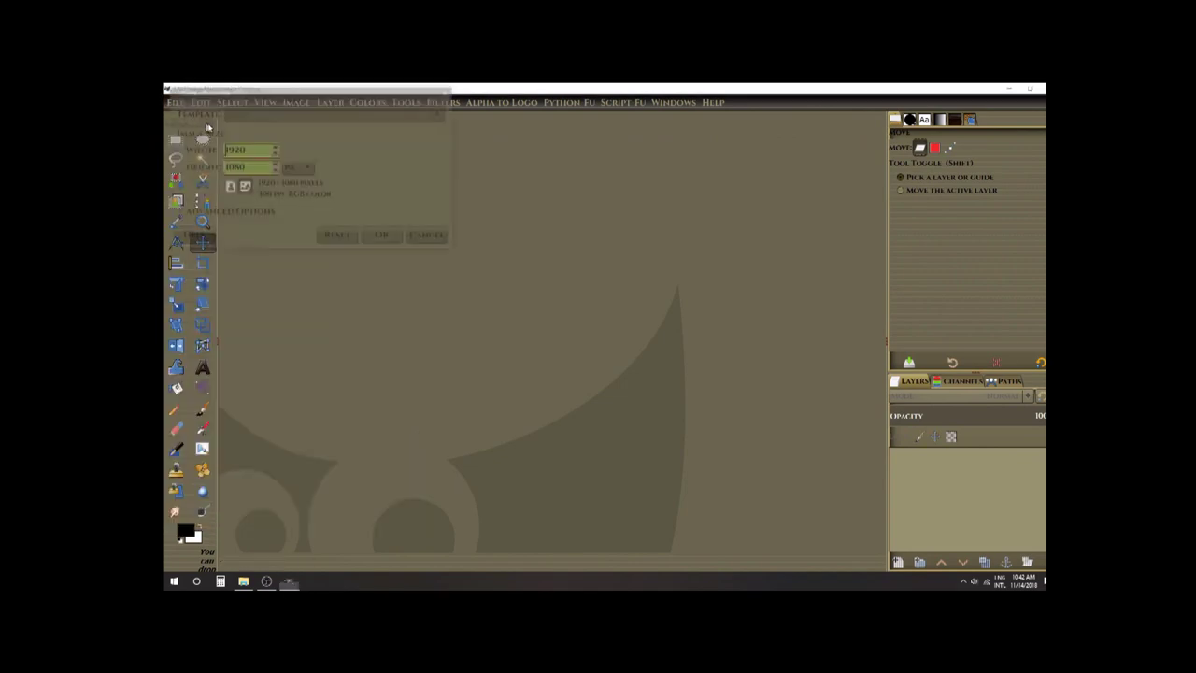
{"action": "left_click", "coordinate": [384, 237]}
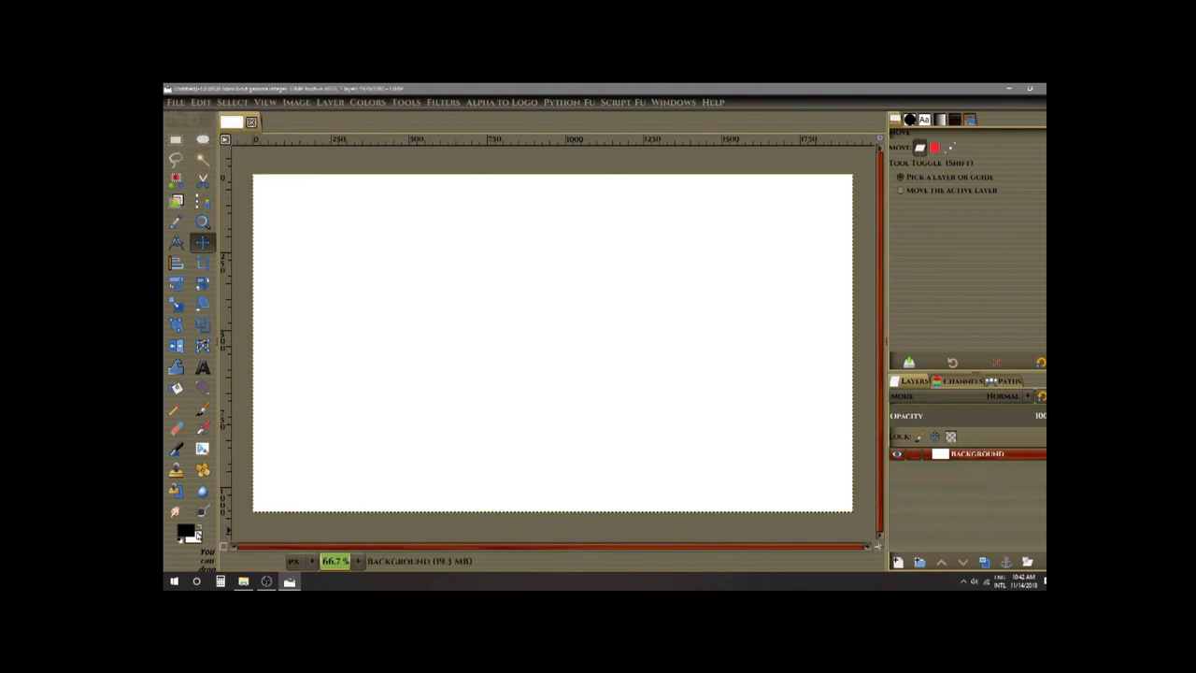
Set the foreground colour to orange ff6700.
{"action": "left_click", "coordinate": [187, 533]}
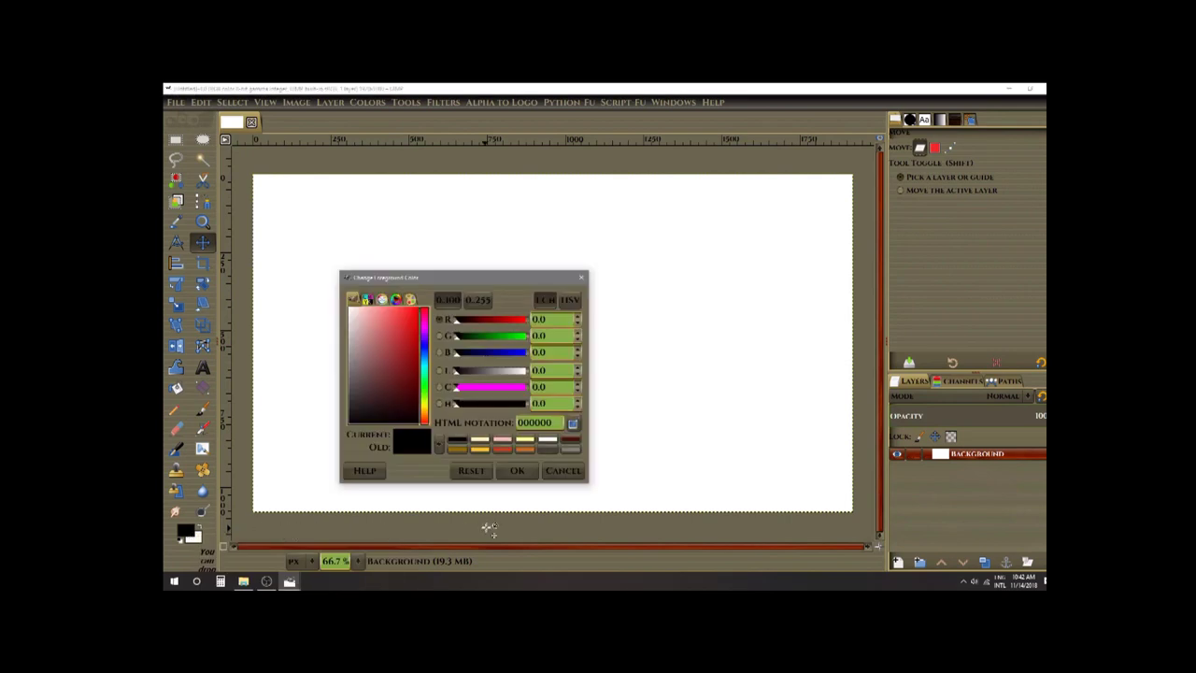
{"action": "left_click_drag", "start_coordinate": [554, 420], "coordinate": [501, 423]}
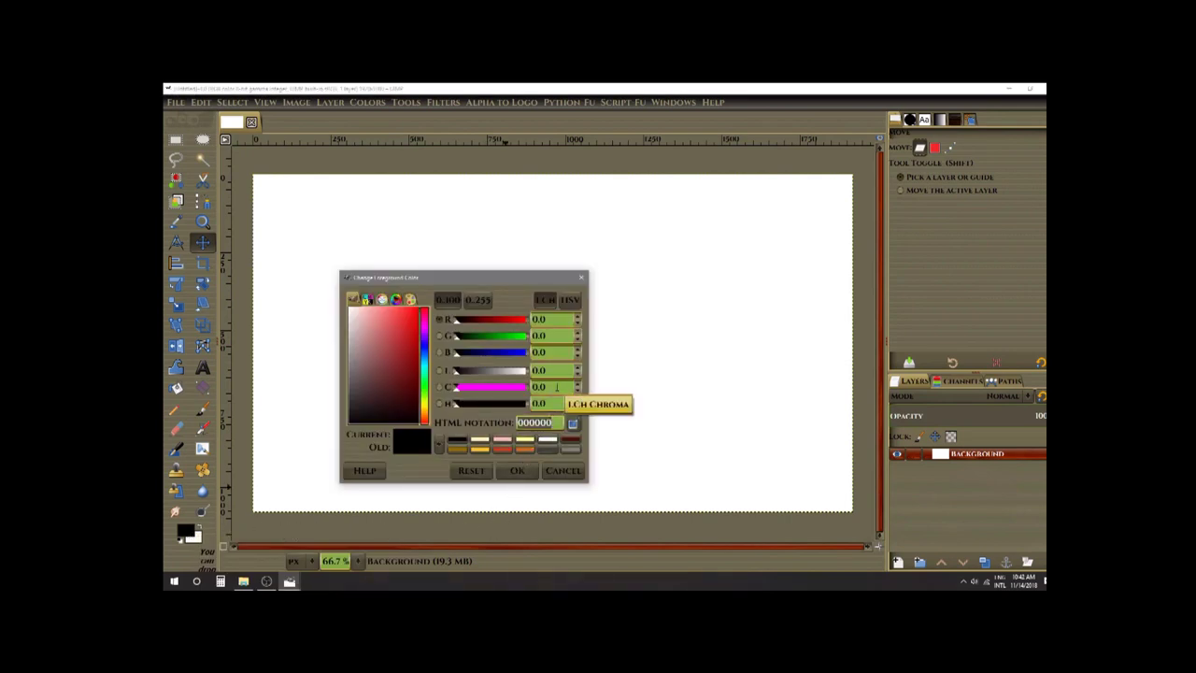
{"action": "type", "text": "ff6700"}
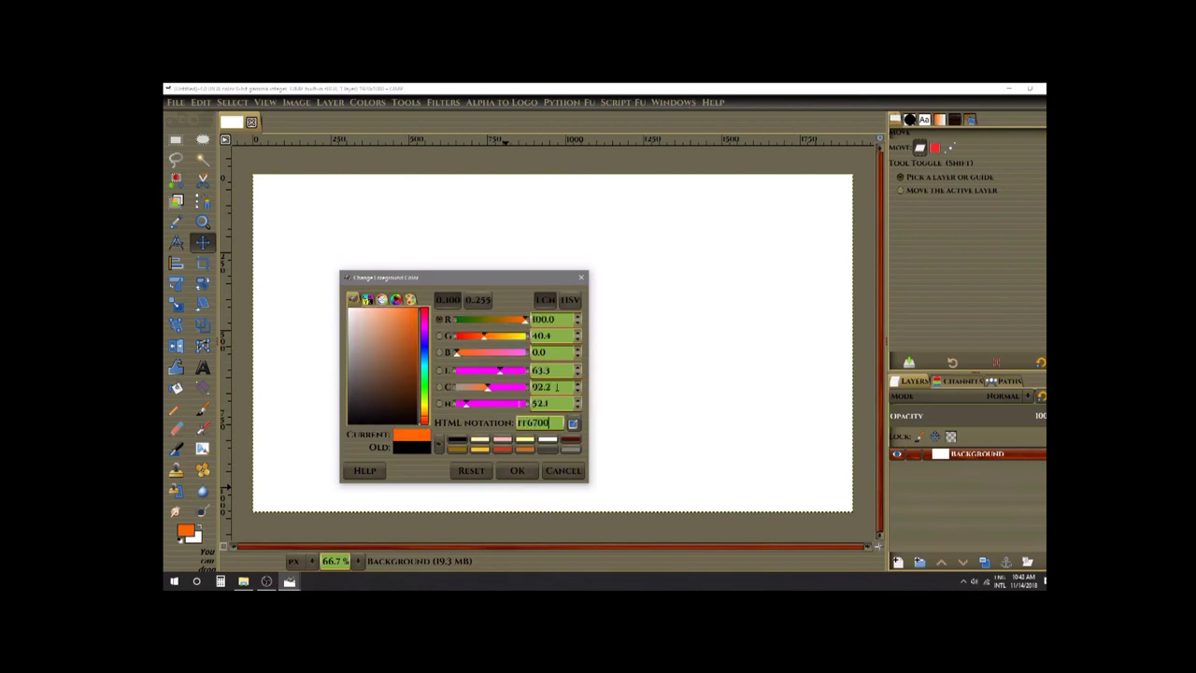
{"action": "left_click", "coordinate": [517, 470]}
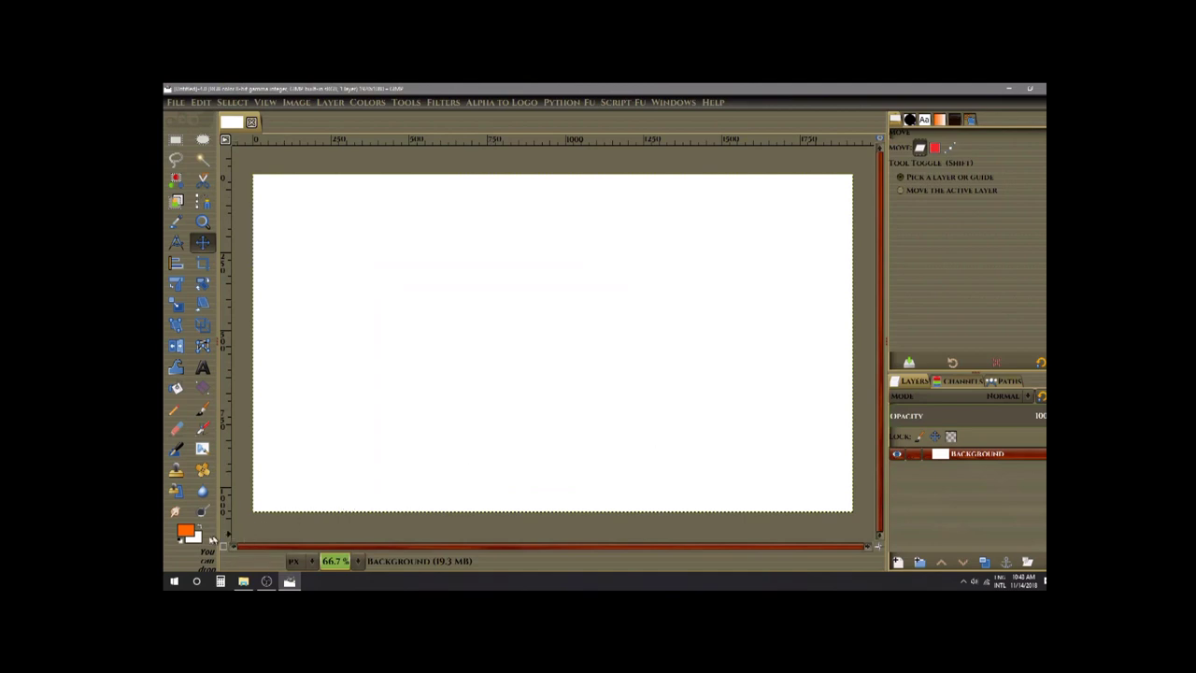
Set the background colour to light orange ffb862.
{"action": "left_click", "coordinate": [198, 540]}
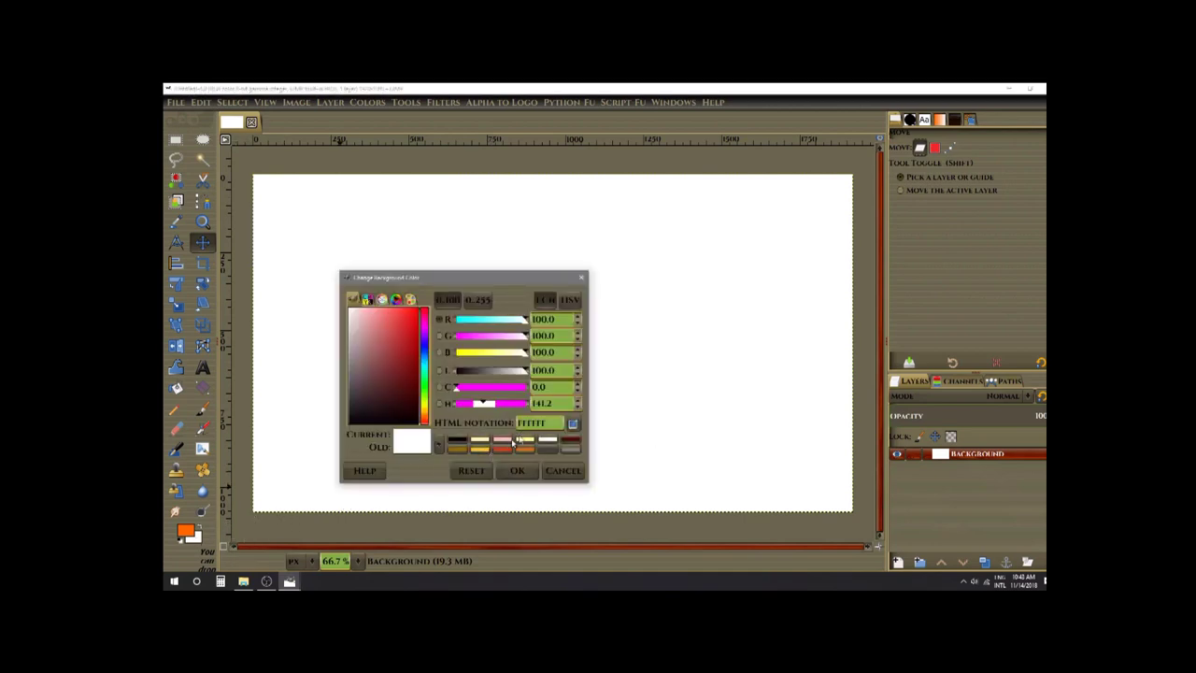
{"action": "double_click", "coordinate": [551, 424]}
{"action": "type", "text": "ffbe62"}
{"action": "key", "text": "Return"}
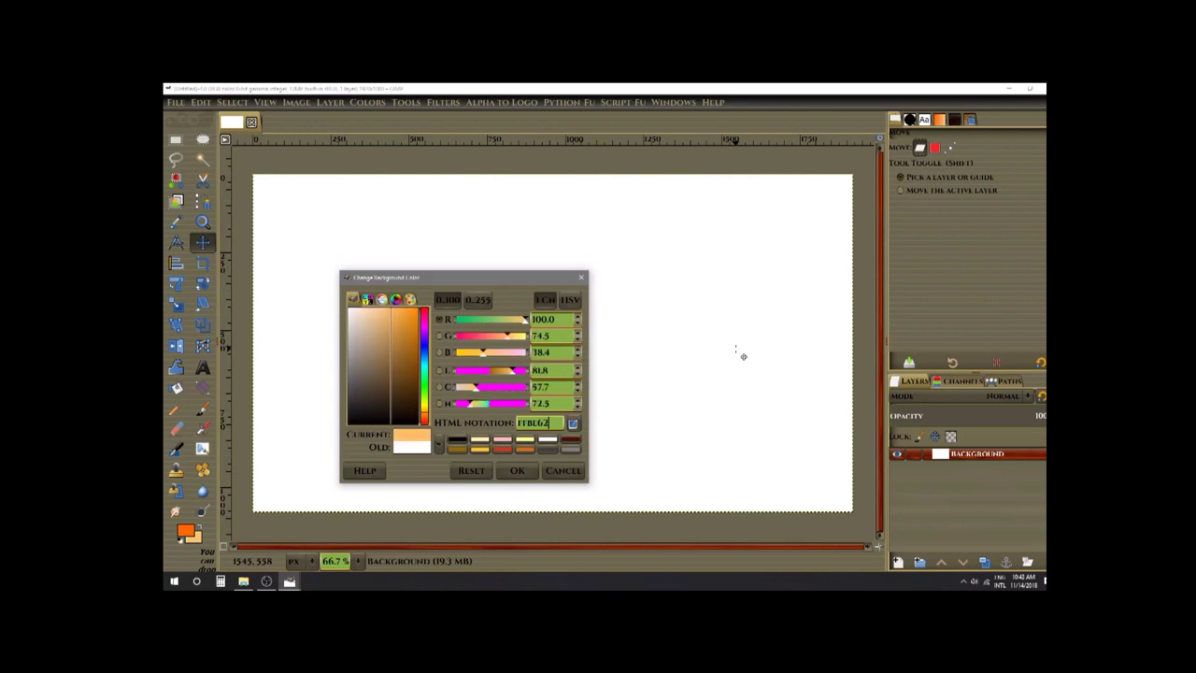
{"action": "left_click", "coordinate": [512, 472]}
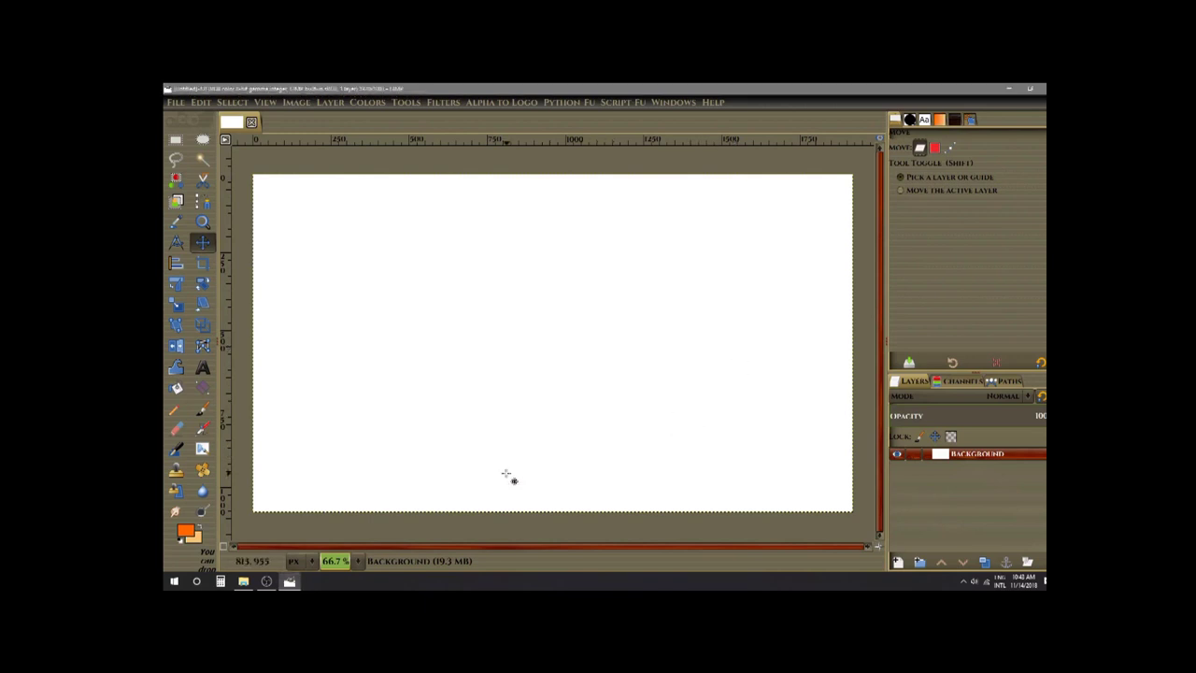
Fill the canvas with a top-to-bottom FG-to-BG gradient, orange to light orange.
{"action": "left_click", "coordinate": [204, 388]}
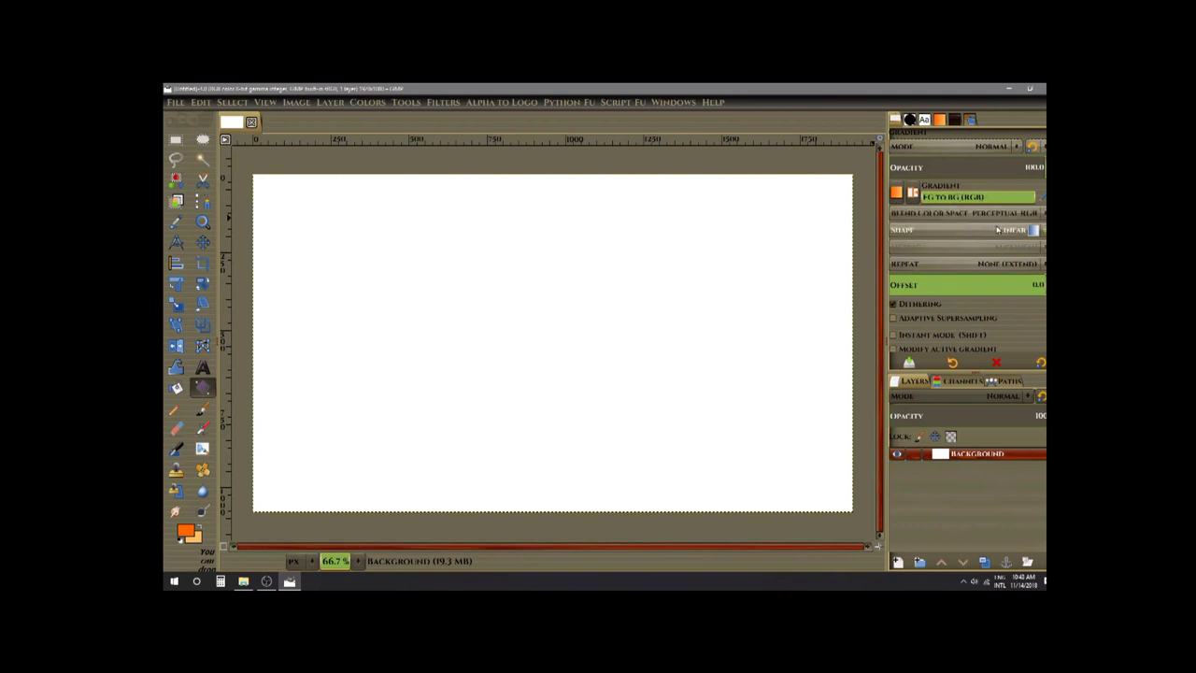
{"action": "left_click", "coordinate": [549, 169]}
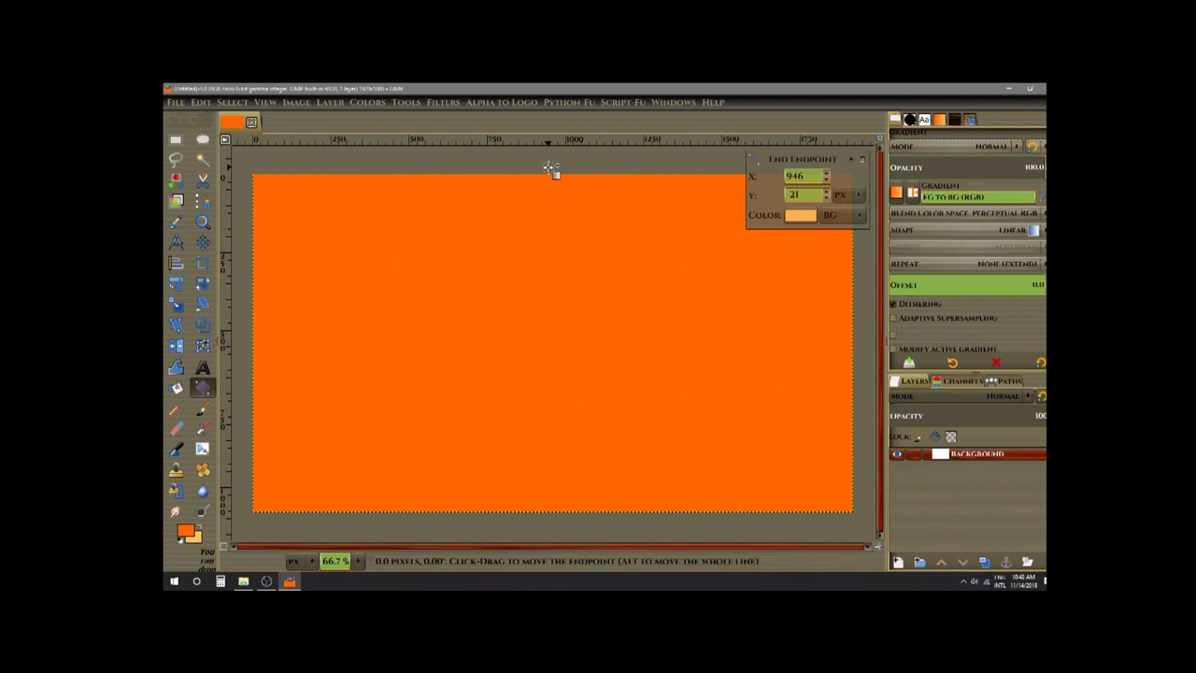
{"action": "left_click_drag", "start_coordinate": [551, 169], "coordinate": [555, 523]}
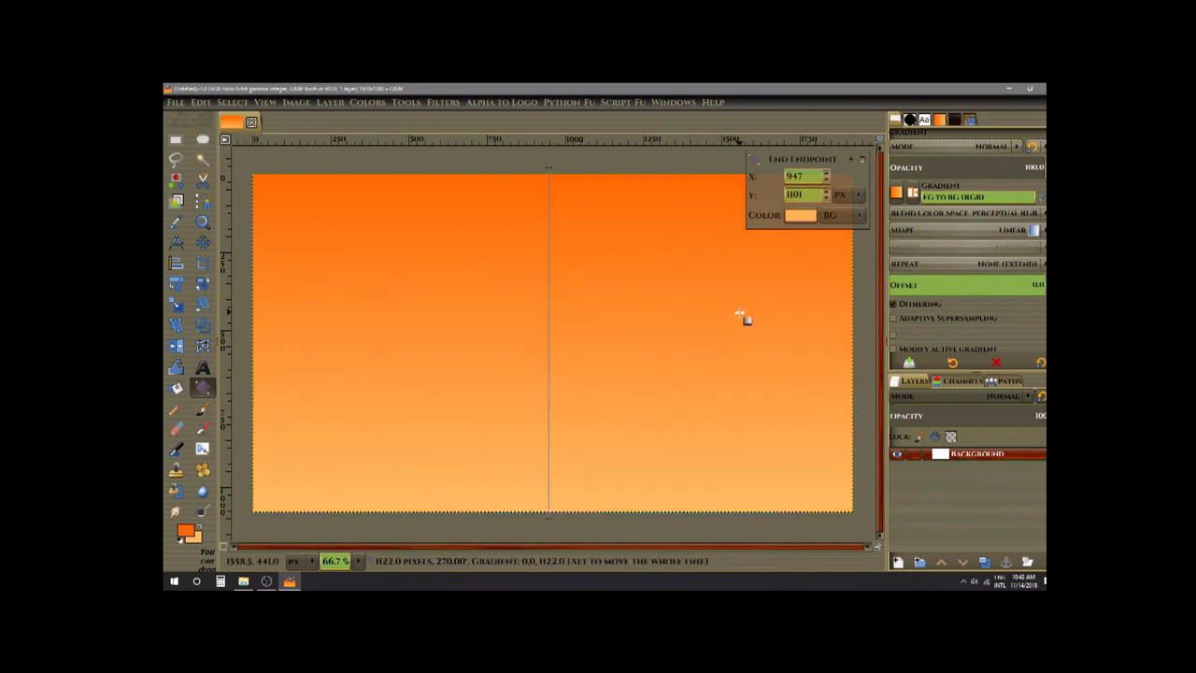
{"action": "key", "text": "Return"}
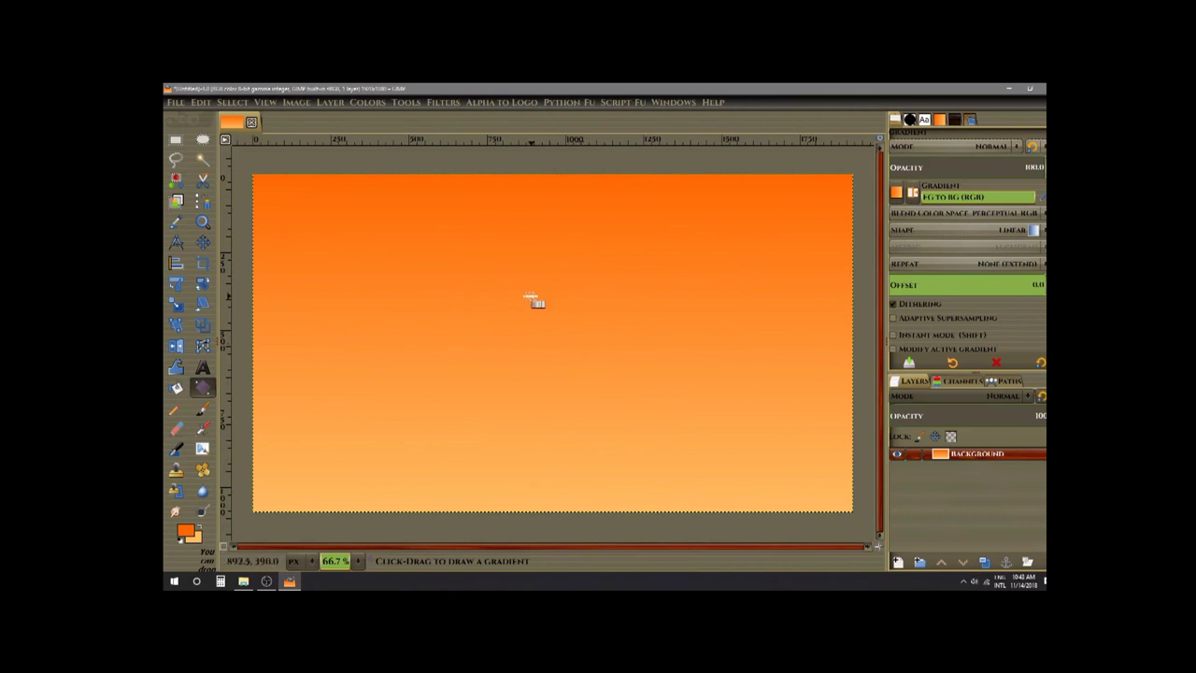
Add crosshair guides at the canvas centre and set the foreground to pale yellow fffe96.
{"action": "left_click", "coordinate": [265, 103]}
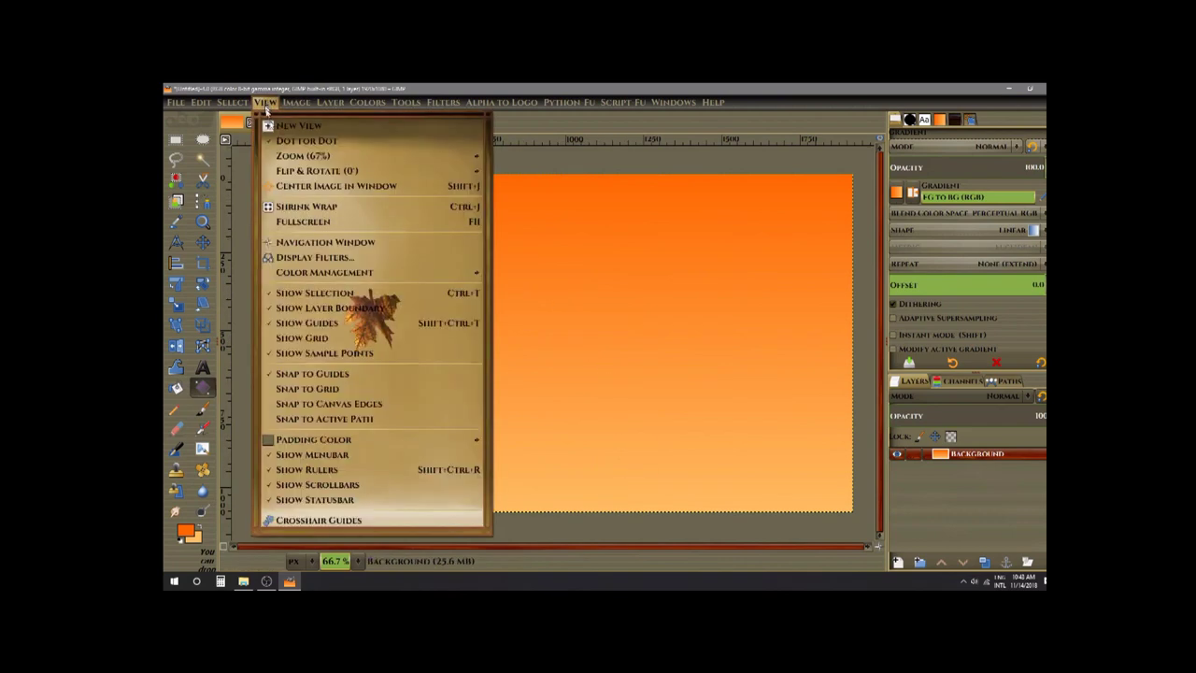
{"action": "left_click", "coordinate": [345, 519]}
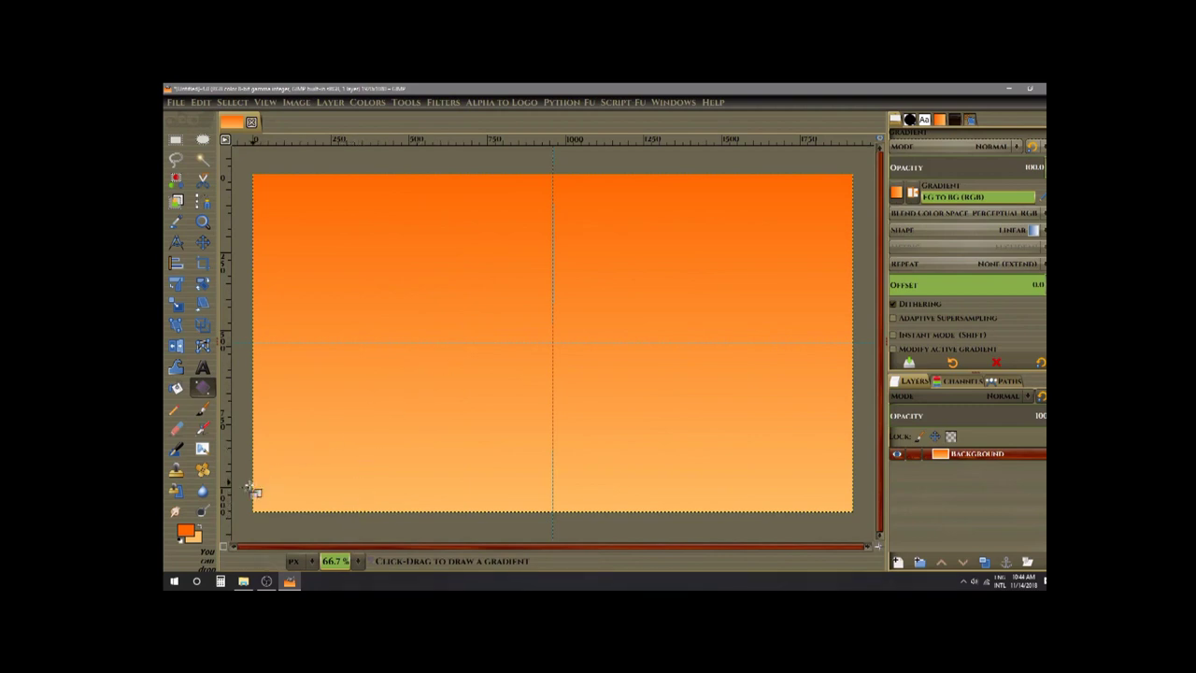
{"action": "left_click", "coordinate": [191, 532]}
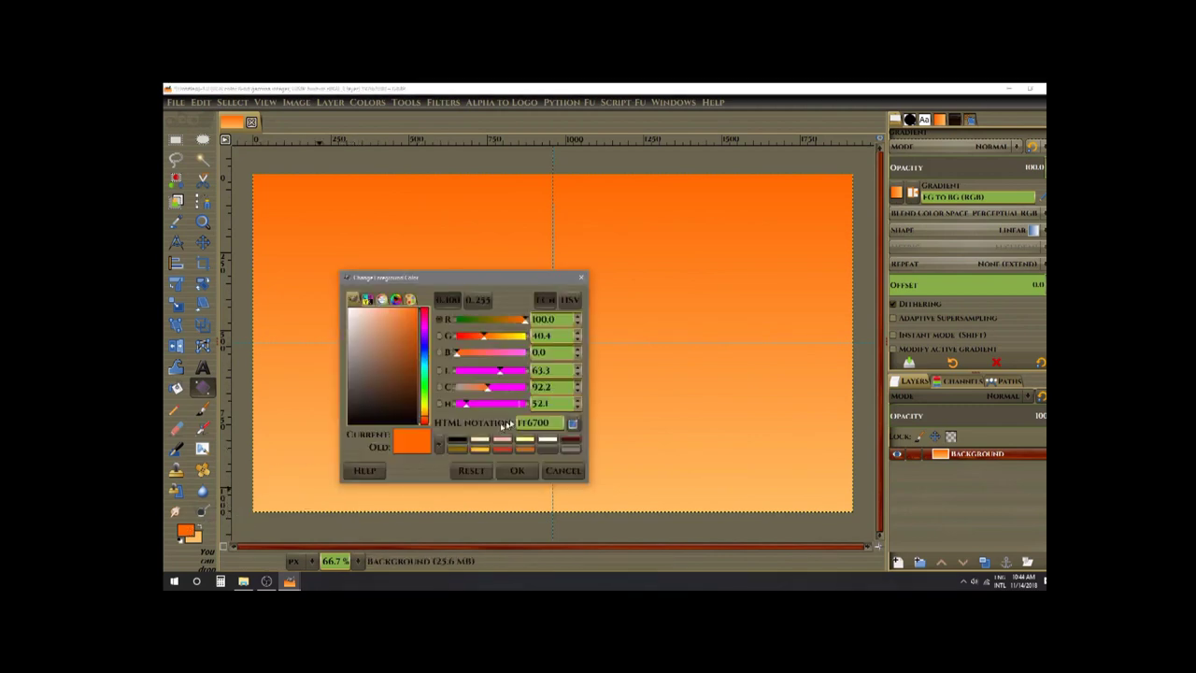
{"action": "double_click", "coordinate": [542, 422]}
{"action": "left_click_drag", "start_coordinate": [548, 423], "coordinate": [517, 424]}
{"action": "type", "text": "fff"}
{"action": "key", "text": "Return"}
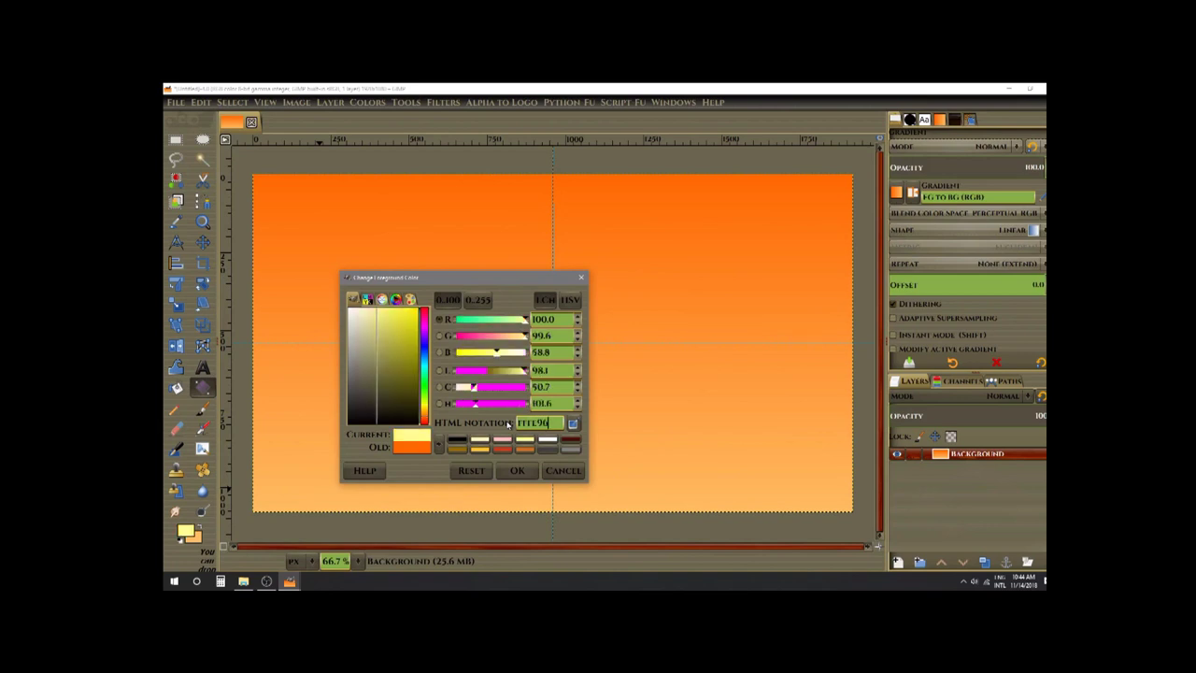
{"action": "left_click", "coordinate": [517, 470]}
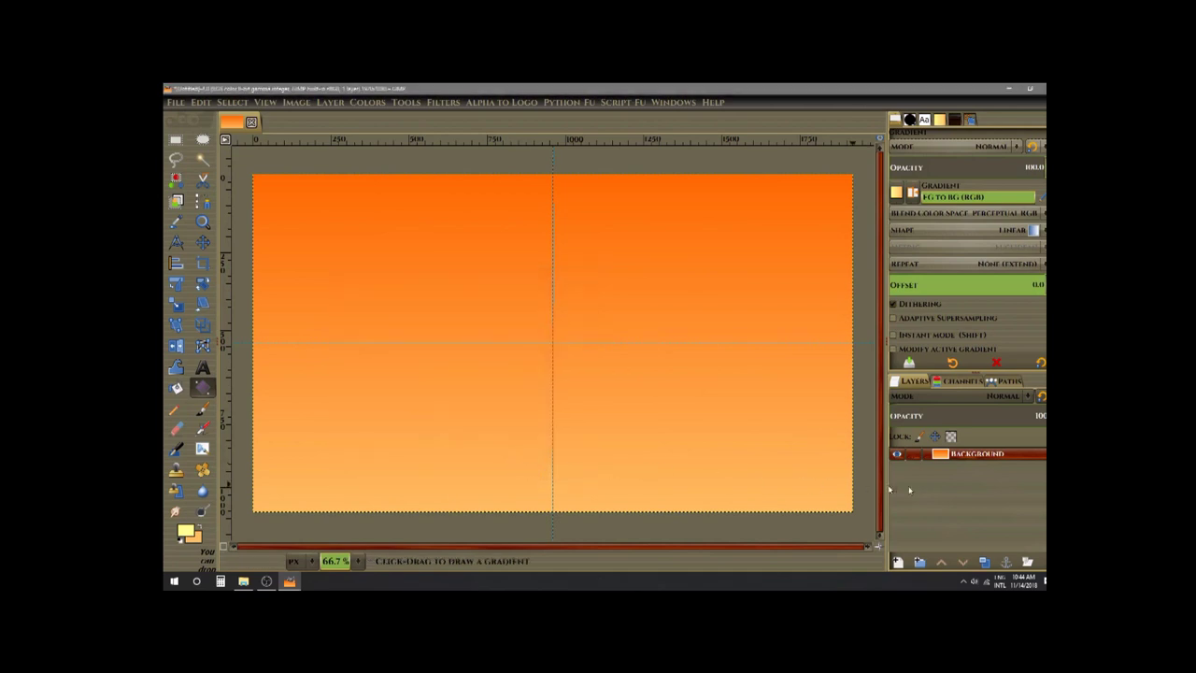
Add a new layer named Brightness above the Background.
{"action": "left_click", "coordinate": [897, 562]}
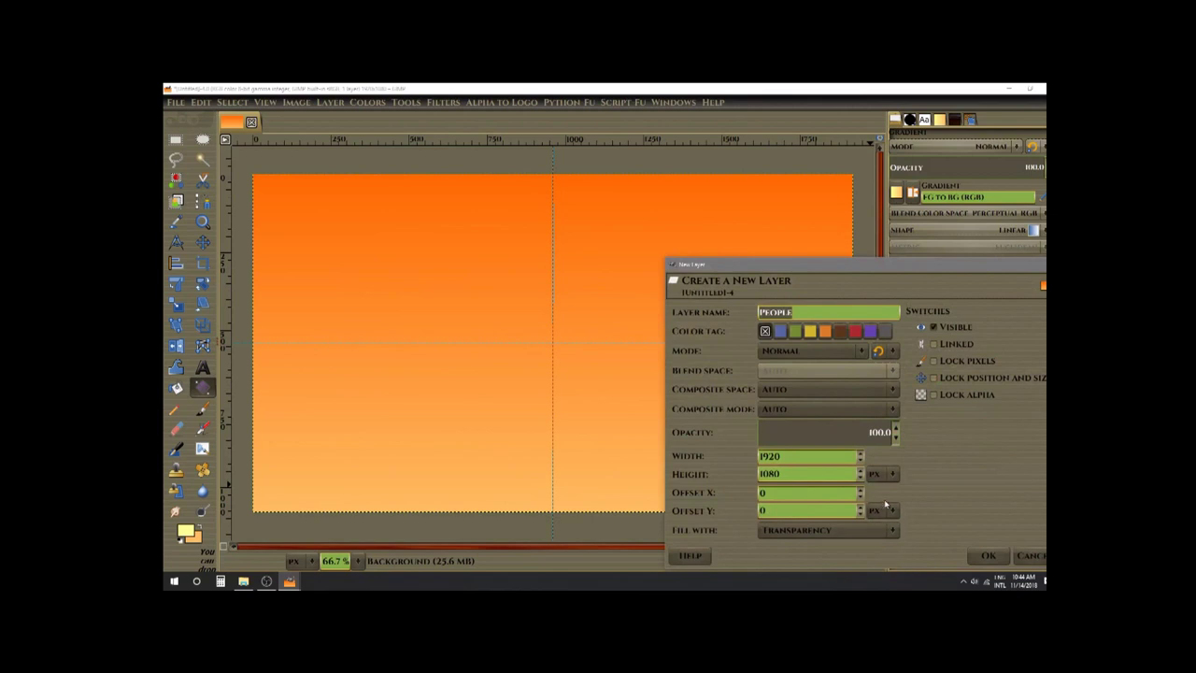
{"action": "type", "text": "Brightne"}
{"action": "left_click", "coordinate": [988, 555]}
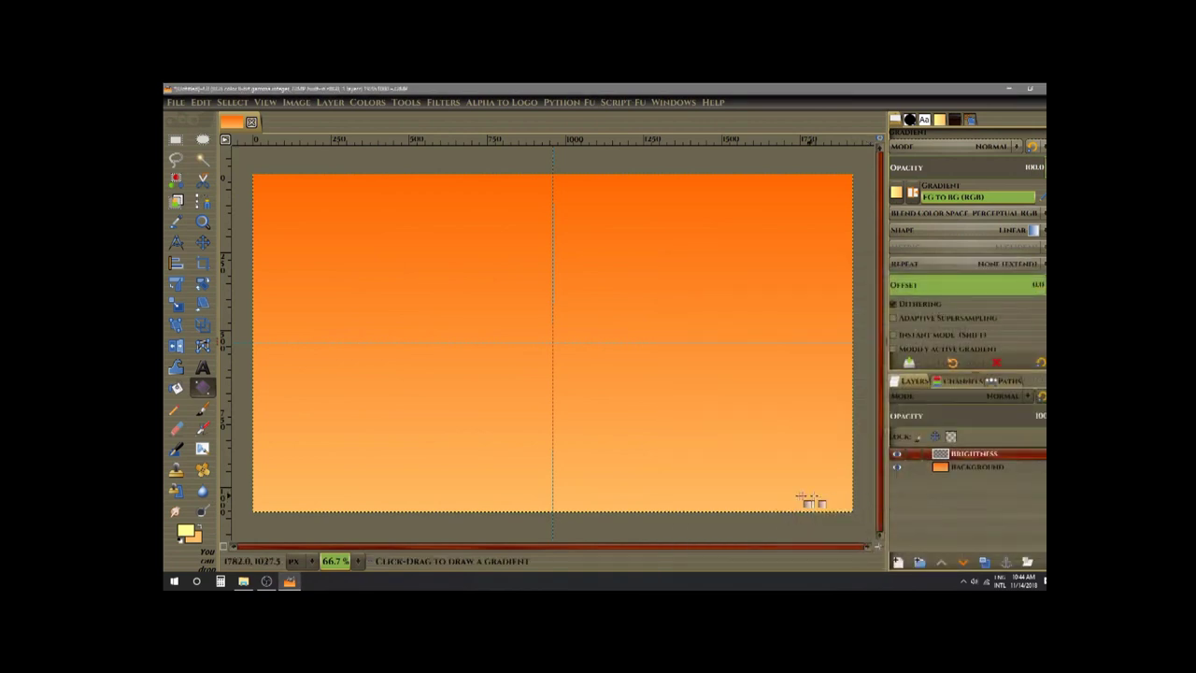
Select the Paintbrush with size 1600 and aspect ratio 0.50.
{"action": "left_click", "coordinate": [209, 410]}
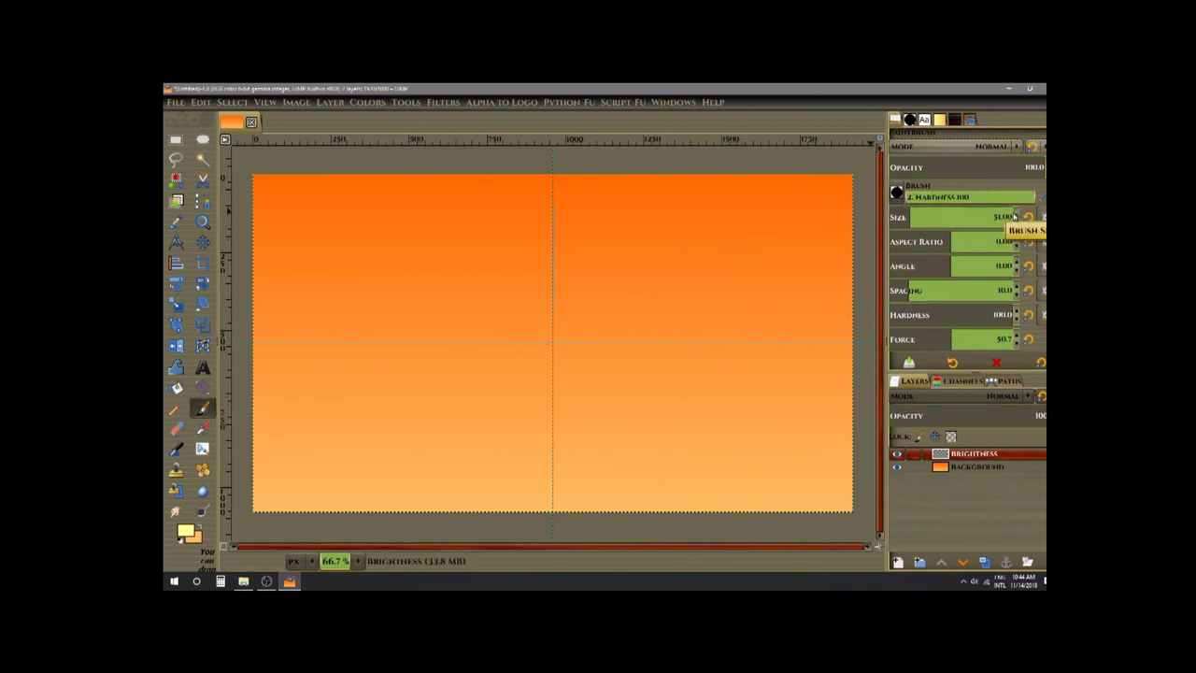
{"action": "left_click", "coordinate": [1000, 217]}
{"action": "type", "text": "10"}
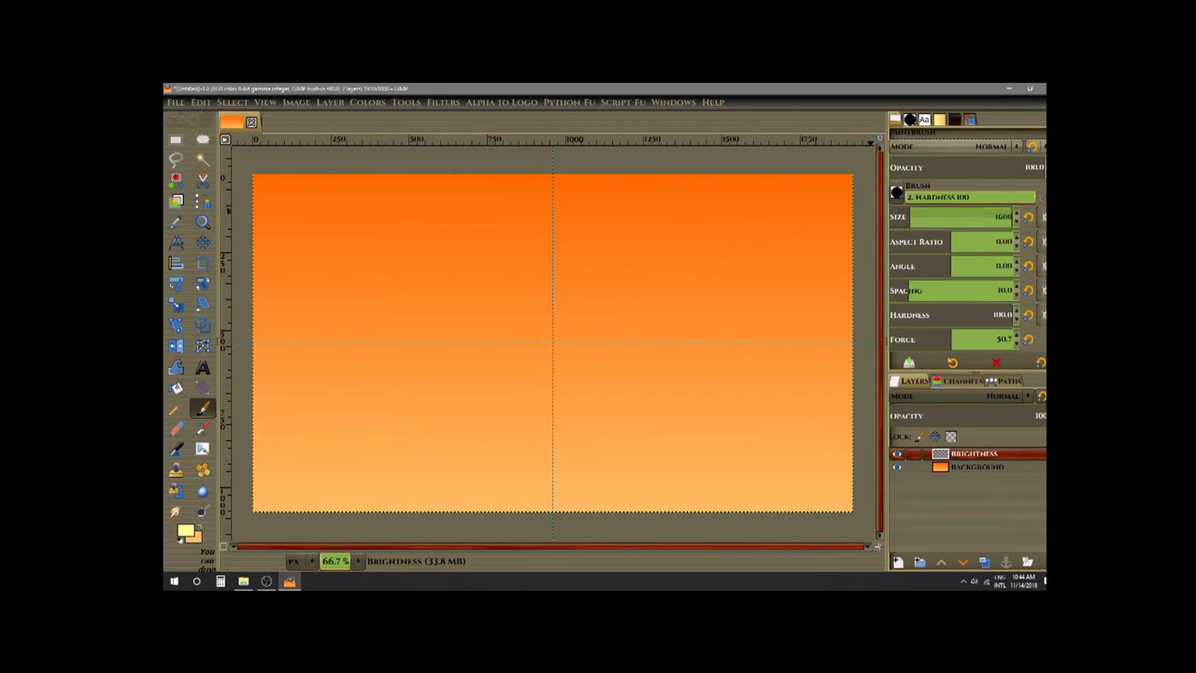
{"action": "key", "text": "Return"}
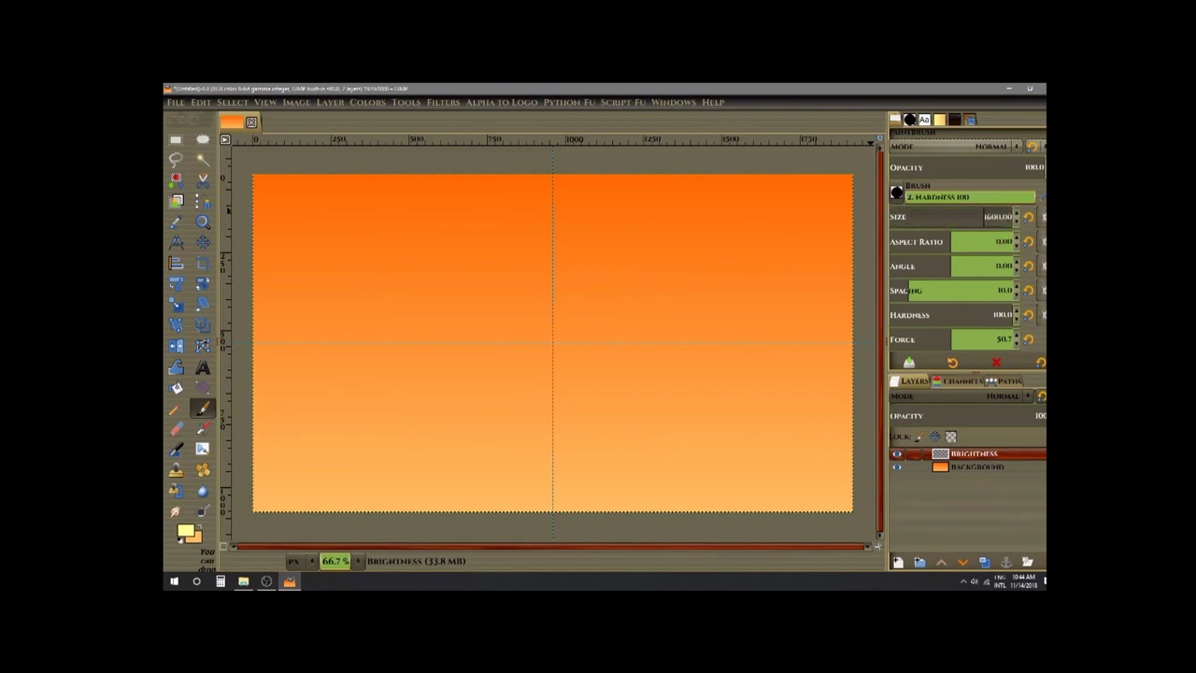
{"action": "left_click", "coordinate": [1000, 241]}
{"action": "type", "text": "0"}
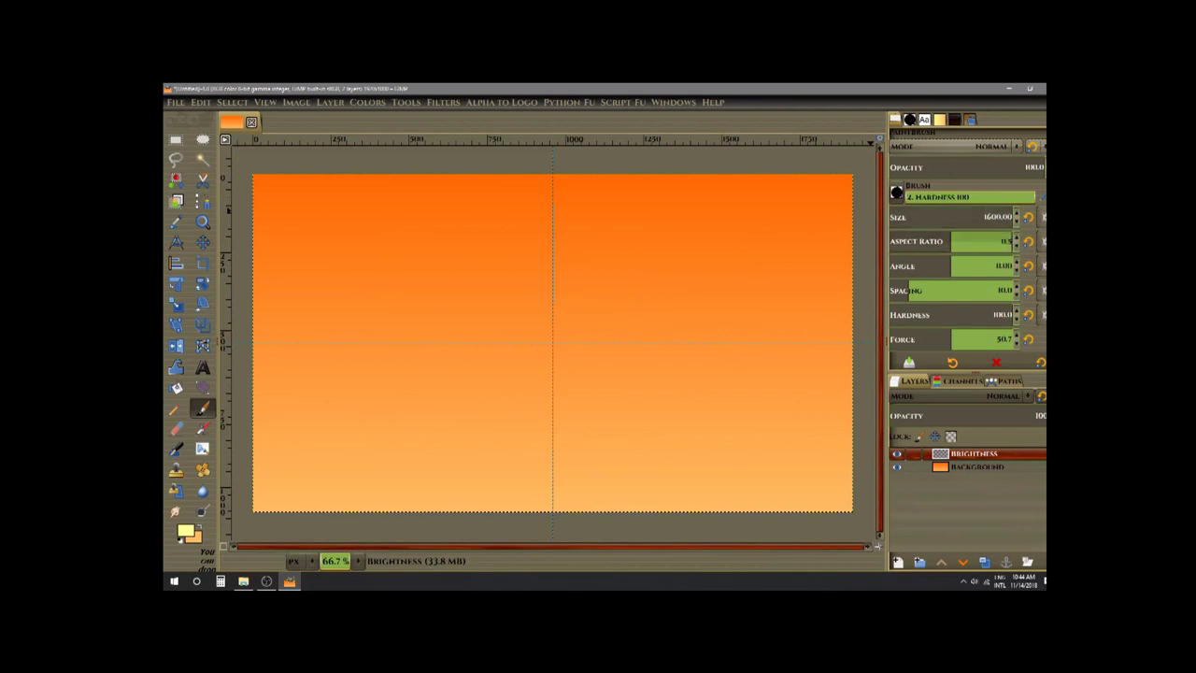
{"action": "type", "text": ".5"}
{"action": "key", "text": "Return"}
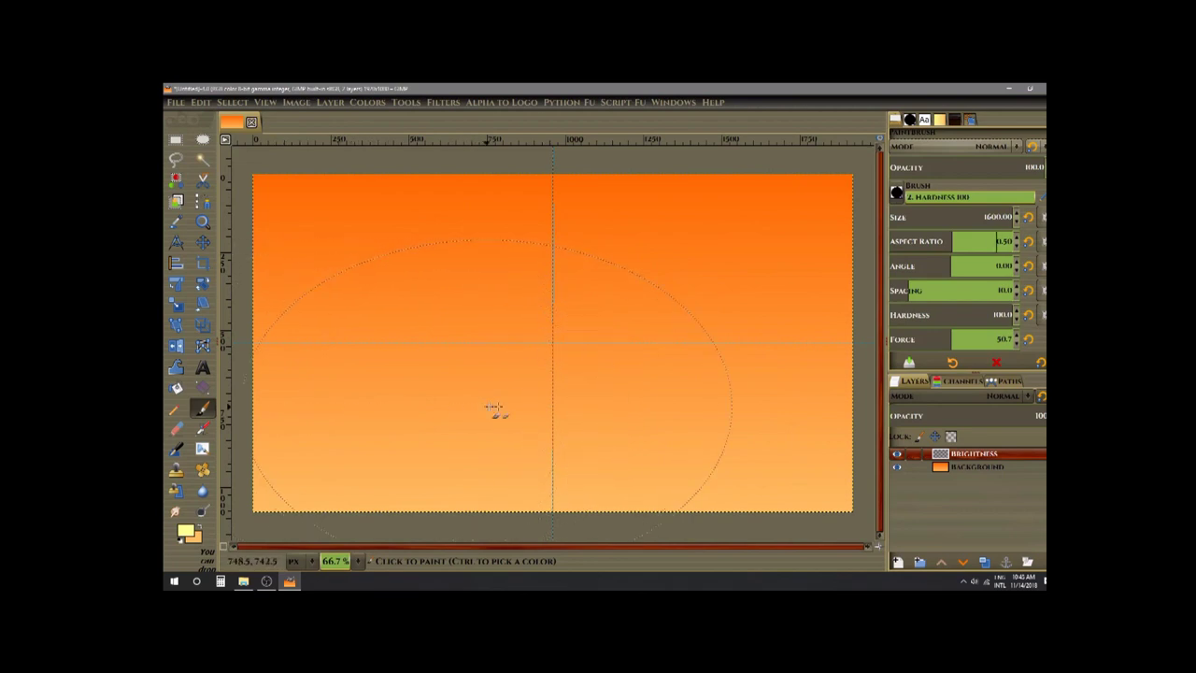
Stamp a large pale yellow ellipse below centre and Gaussian-blur it at size 200.
{"action": "left_click", "coordinate": [553, 412]}
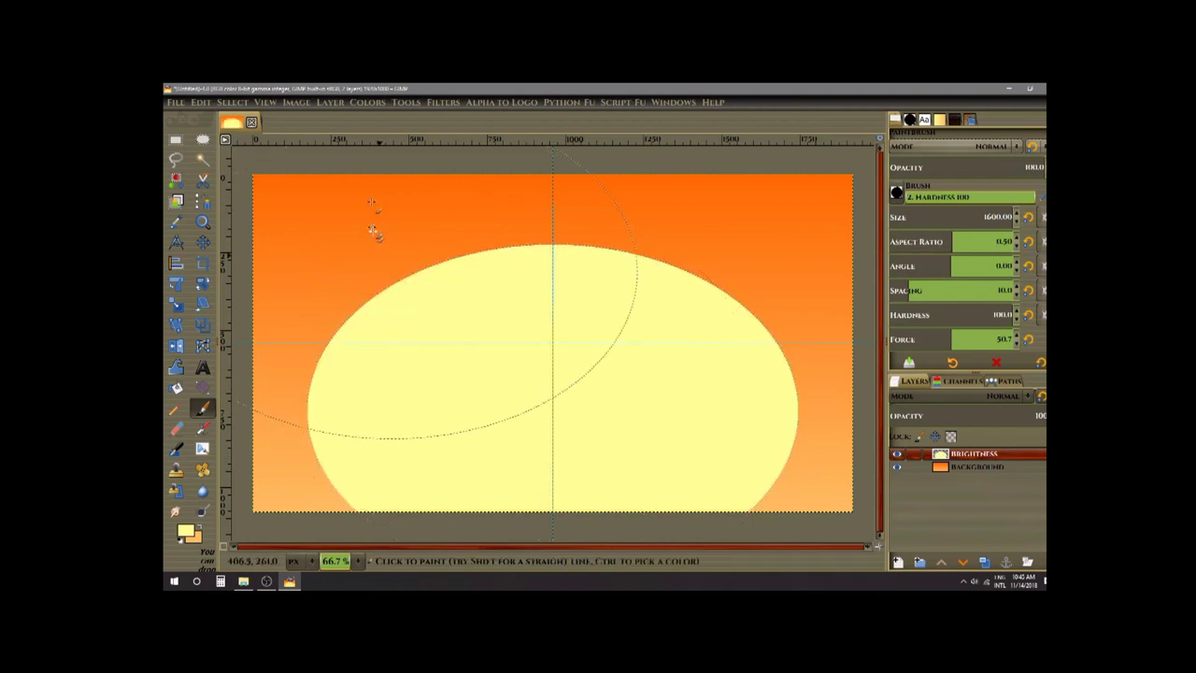
{"action": "left_click", "coordinate": [443, 101]}
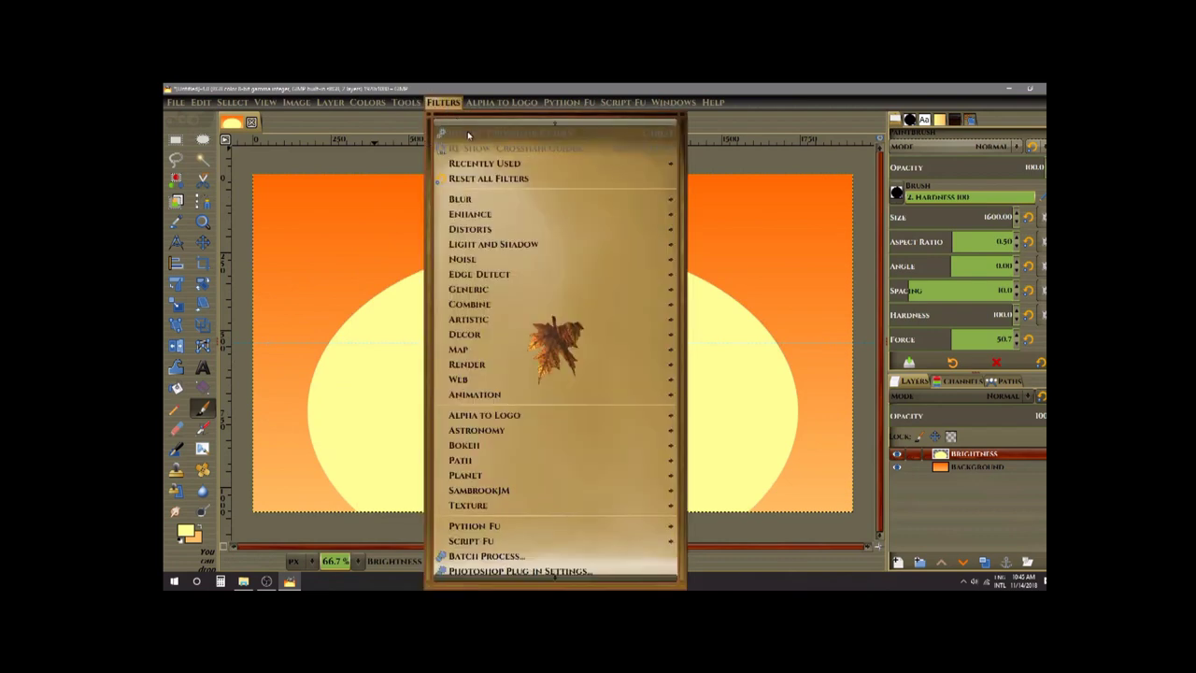
{"action": "mouse_move", "coordinate": [475, 198]}
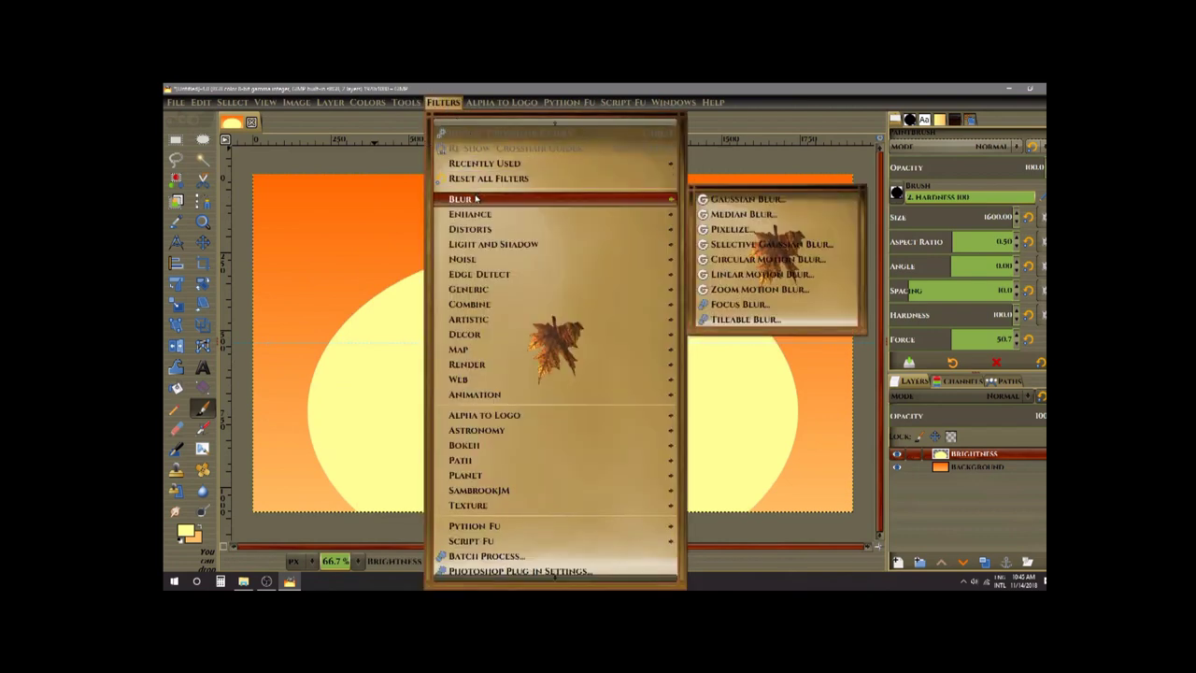
{"action": "left_click", "coordinate": [734, 199]}
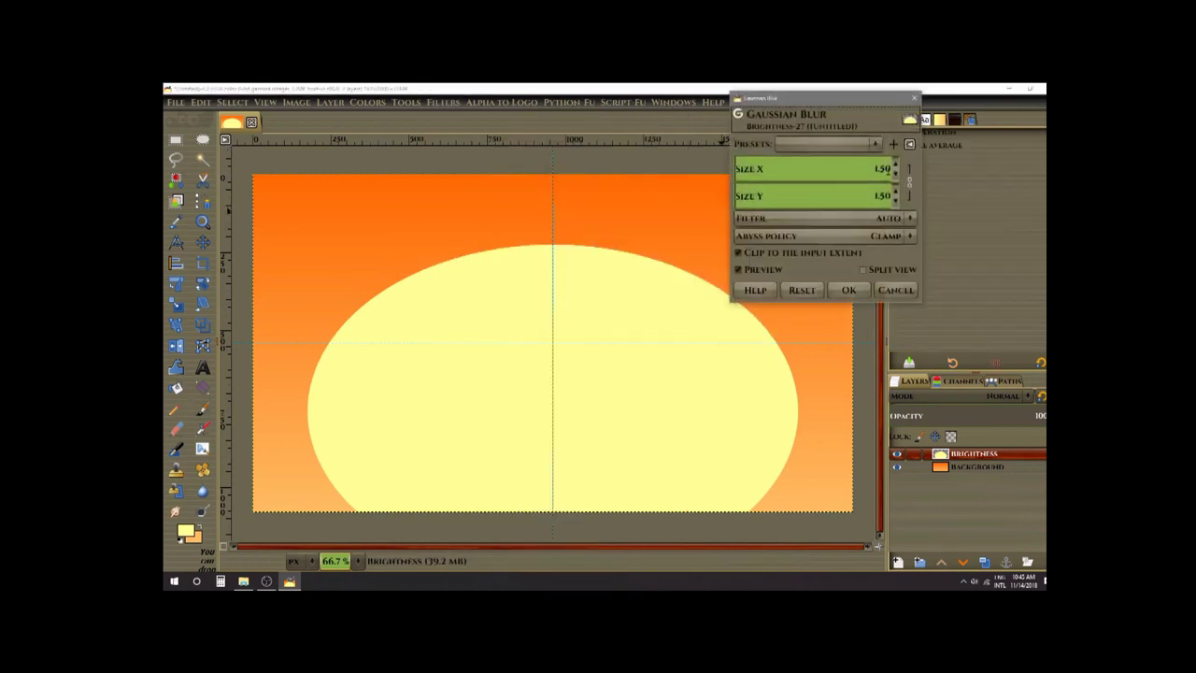
{"action": "left_click", "coordinate": [878, 168]}
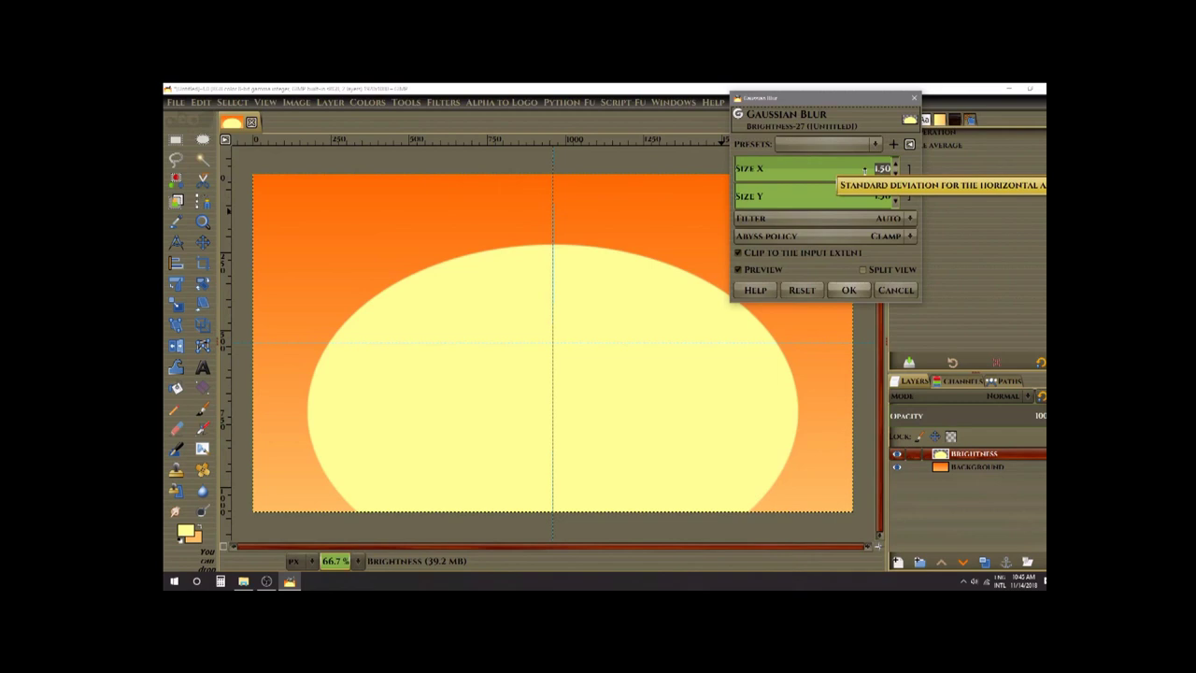
{"action": "type", "text": "200"}
{"action": "key", "text": "Return"}
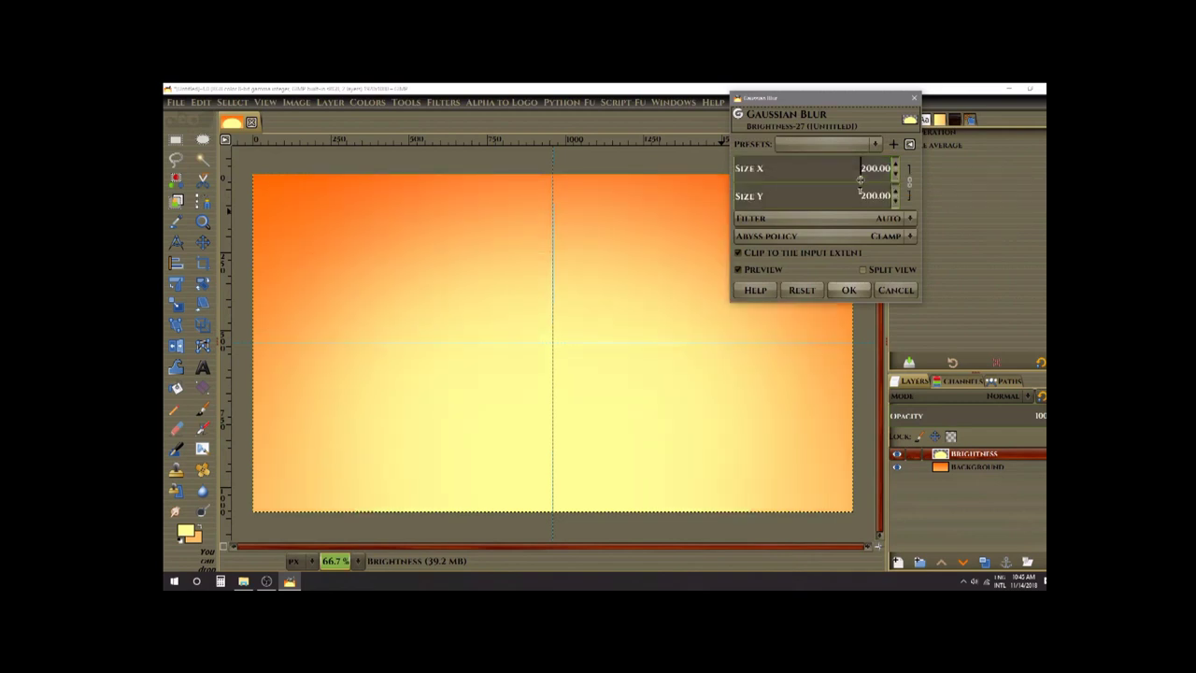
{"action": "left_click", "coordinate": [849, 290]}
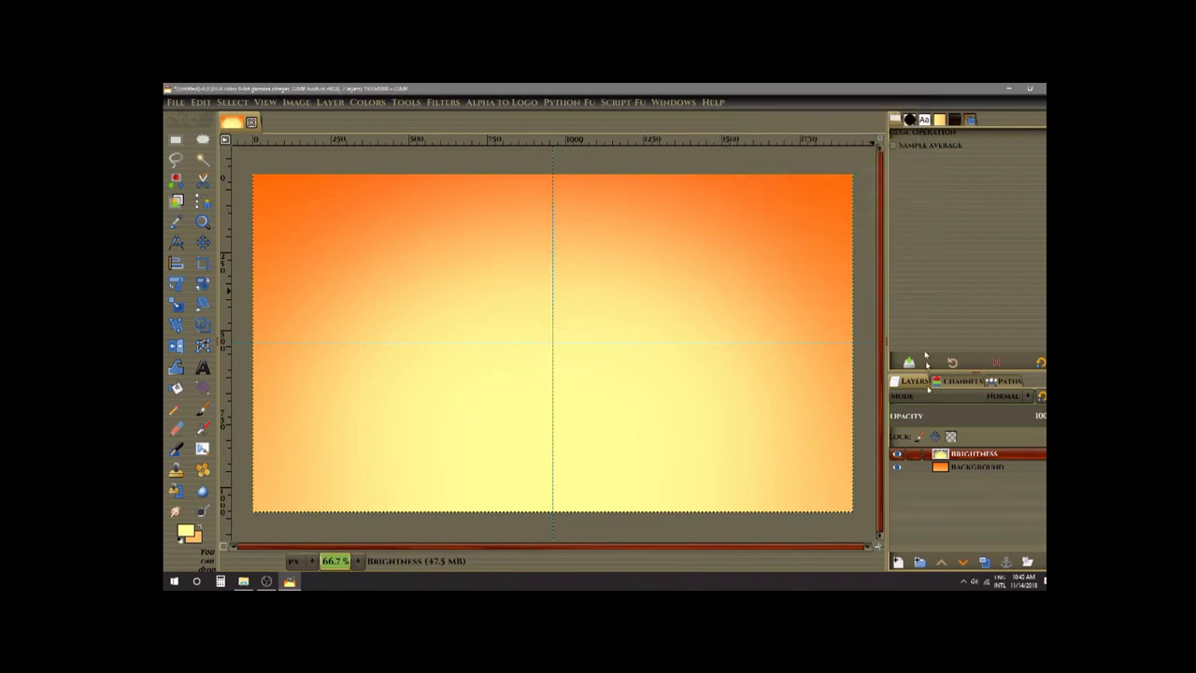
Add a new layer named Sun Glow above Brightness.
{"action": "left_click", "coordinate": [897, 562]}
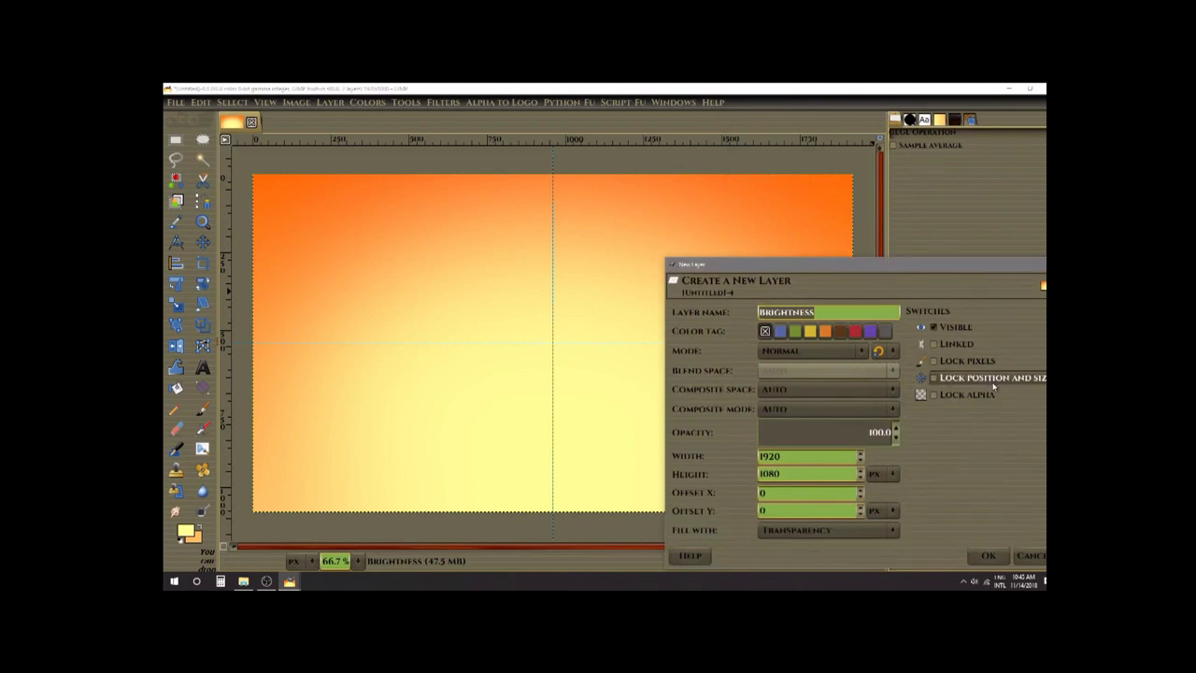
{"action": "type", "text": "Sun Glow"}
{"action": "key", "text": "Return"}
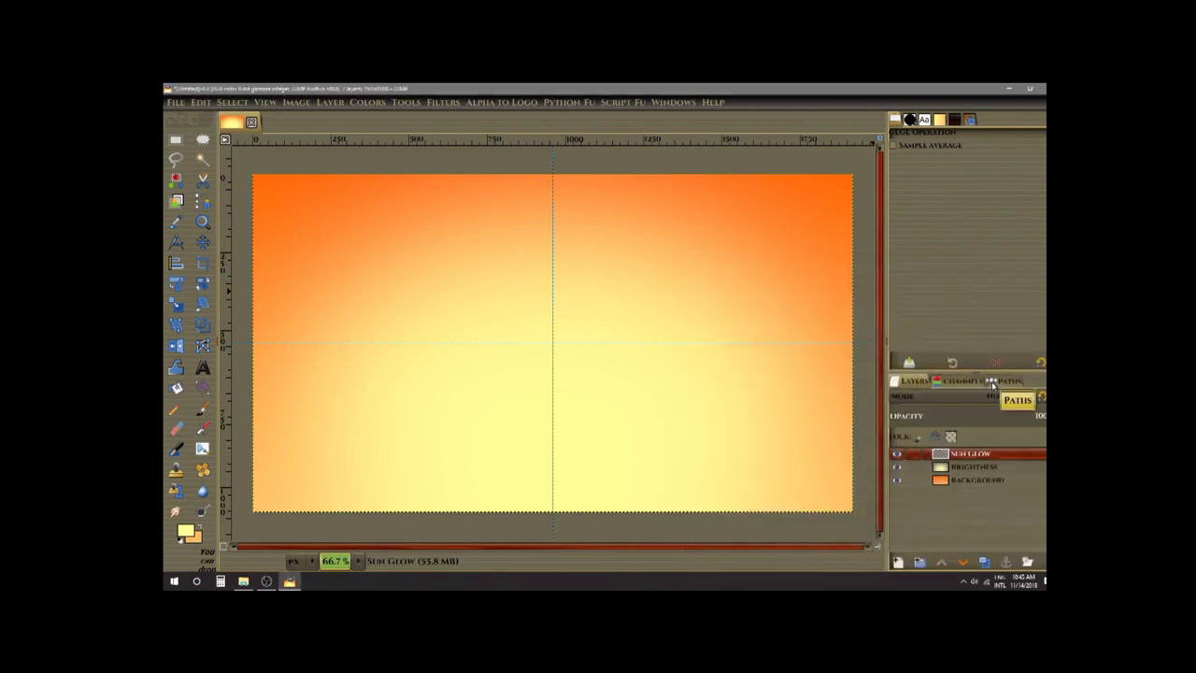
Set the foreground colour to pale pink ffbcc0.
{"action": "left_click", "coordinate": [190, 530]}
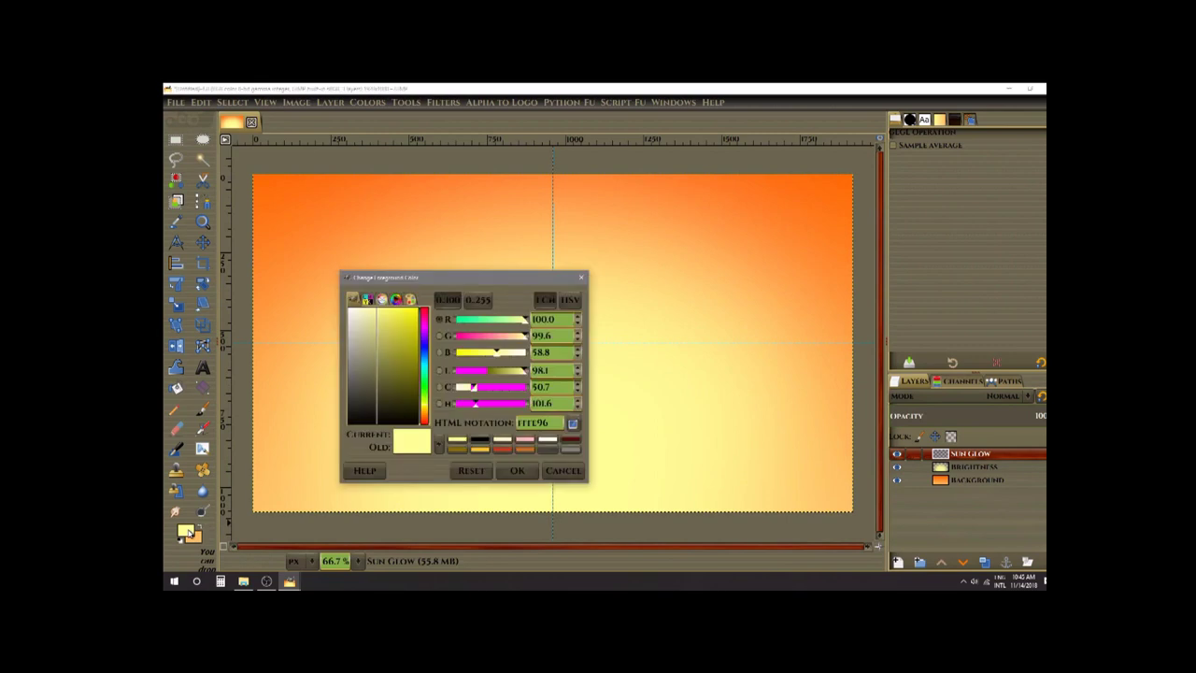
{"action": "double_click", "coordinate": [553, 422]}
{"action": "type", "text": "ffbcc0"}
{"action": "key", "text": "Return"}
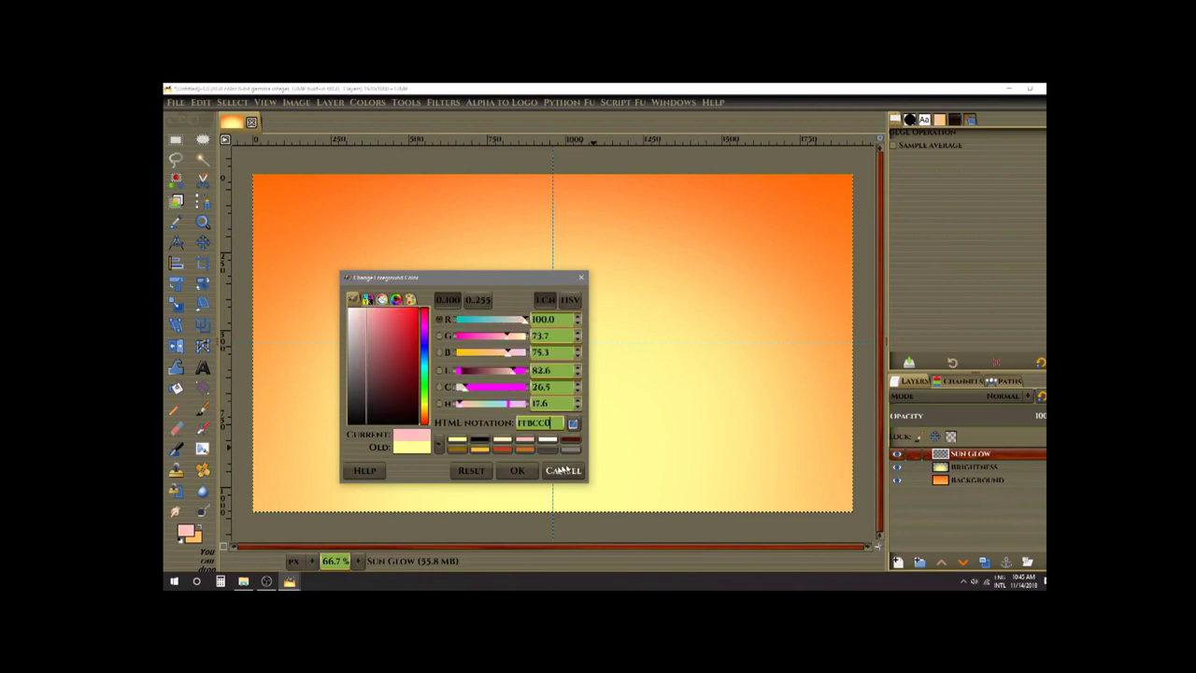
{"action": "left_click", "coordinate": [519, 471]}
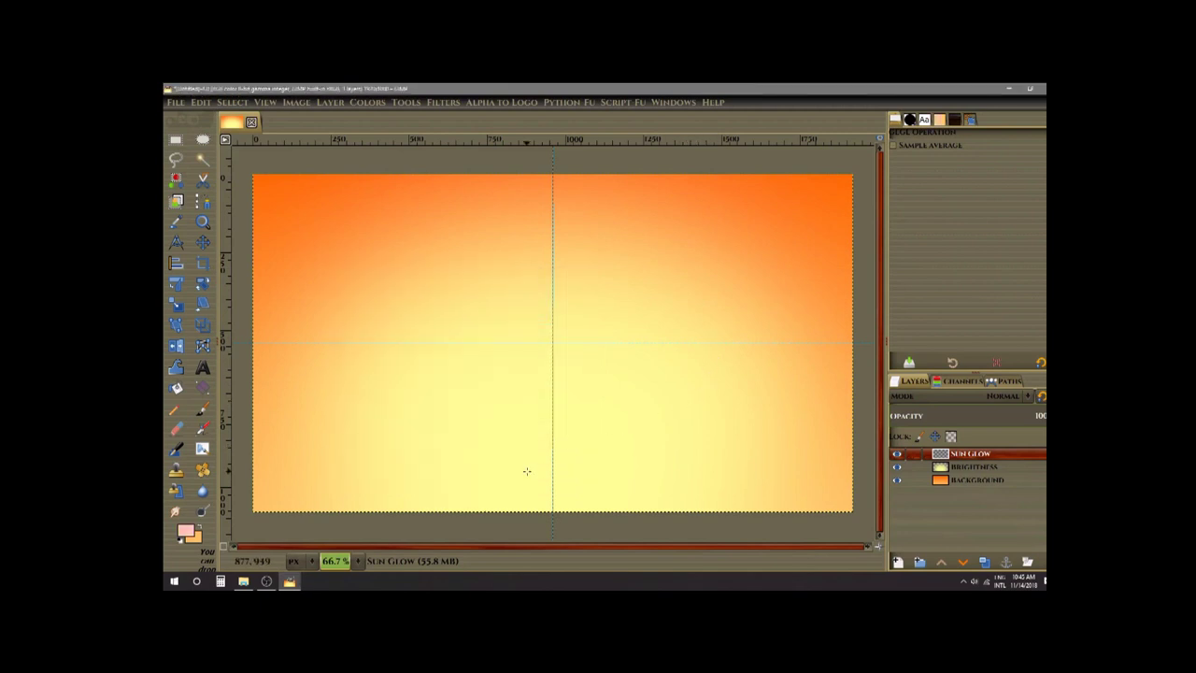
Paint a solid pink circle at the lower centre with an 800-size brush, aspect ratio 0.
{"action": "left_click", "coordinate": [202, 409]}
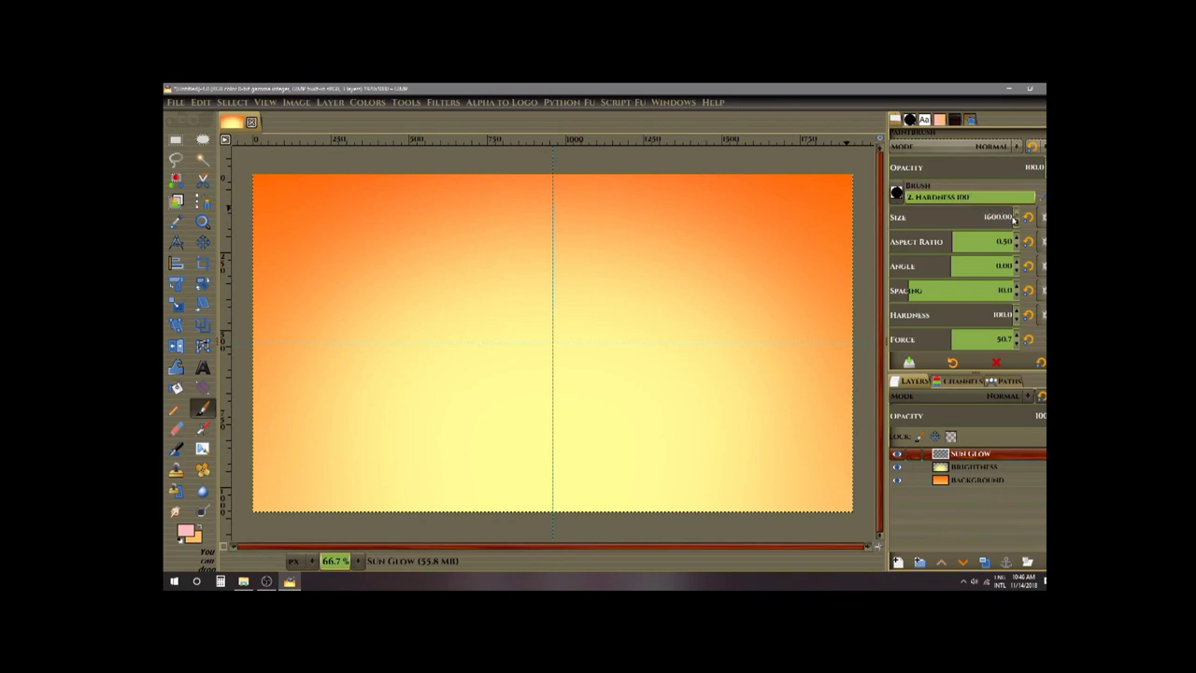
{"action": "left_click", "coordinate": [998, 218]}
{"action": "key", "text": "BackSpace"}
{"action": "key", "text": "BackSpace"}
{"action": "key", "text": "BackSpace"}
{"action": "key", "text": "BackSpace"}
{"action": "key", "text": "BackSpace"}
{"action": "key", "text": "BackSpace"}
{"action": "key", "text": "BackSpace"}
{"action": "type", "text": "80"}
{"action": "key", "text": "Return"}
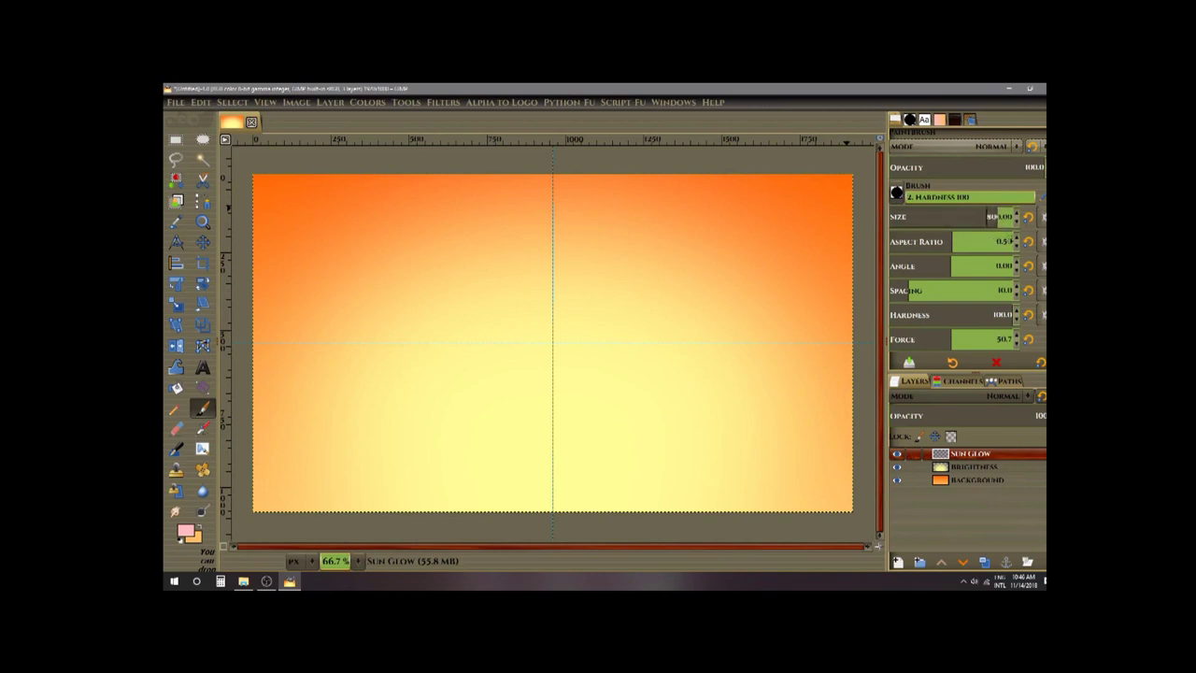
{"action": "left_click", "coordinate": [1027, 242]}
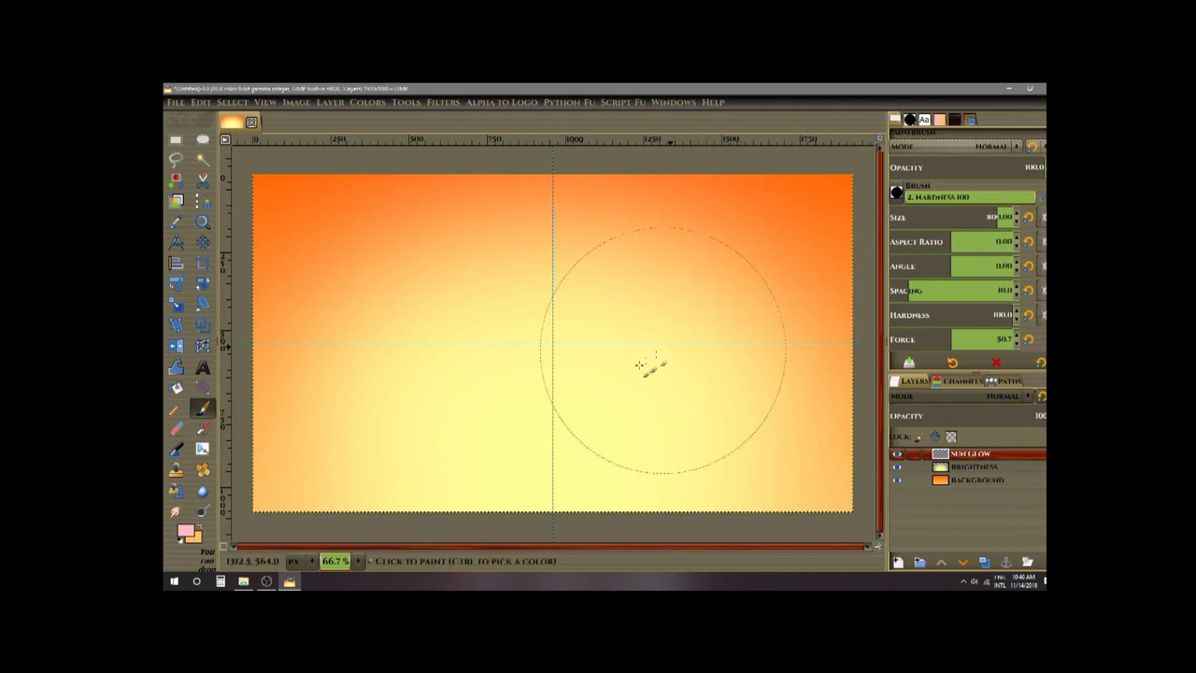
{"action": "left_click", "coordinate": [553, 411]}
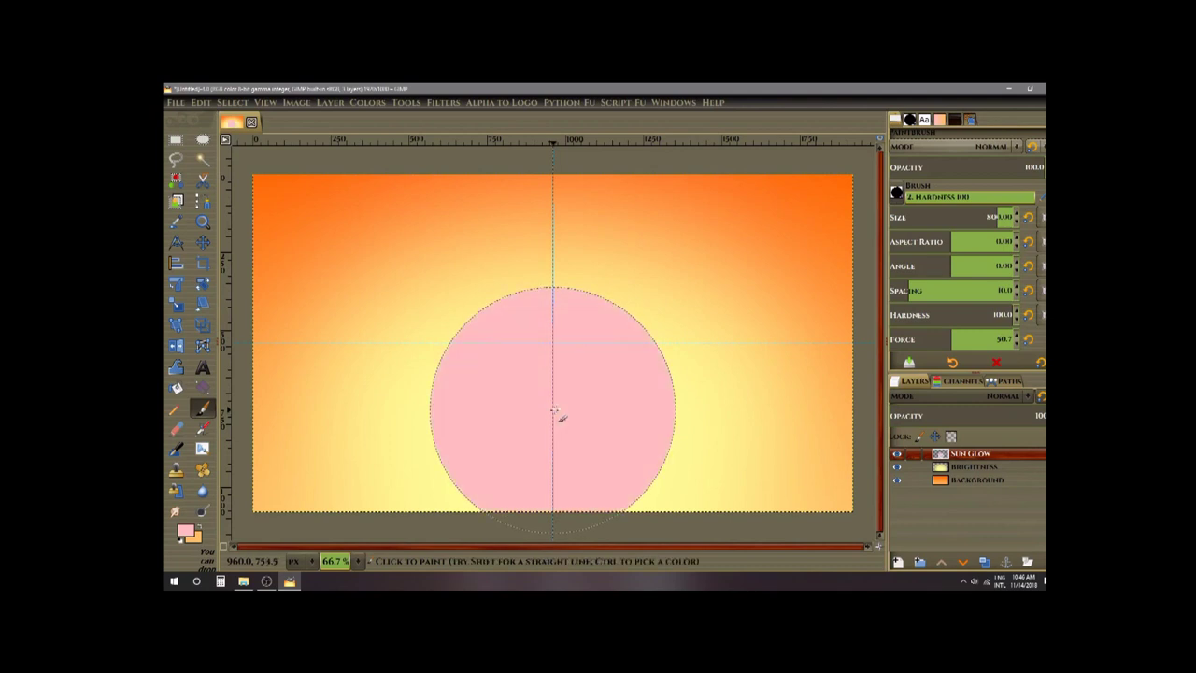
Reapply Gaussian Blur at size 100 on both axes to the pink circle.
{"action": "left_click", "coordinate": [440, 102]}
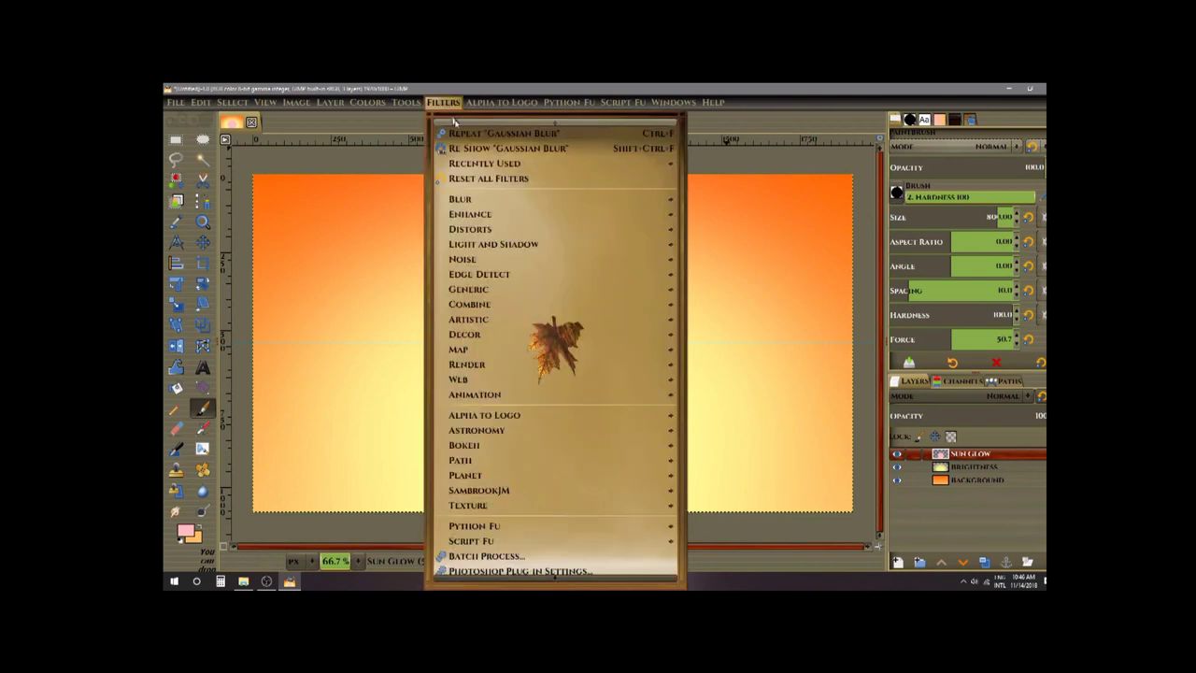
{"action": "left_click", "coordinate": [490, 147]}
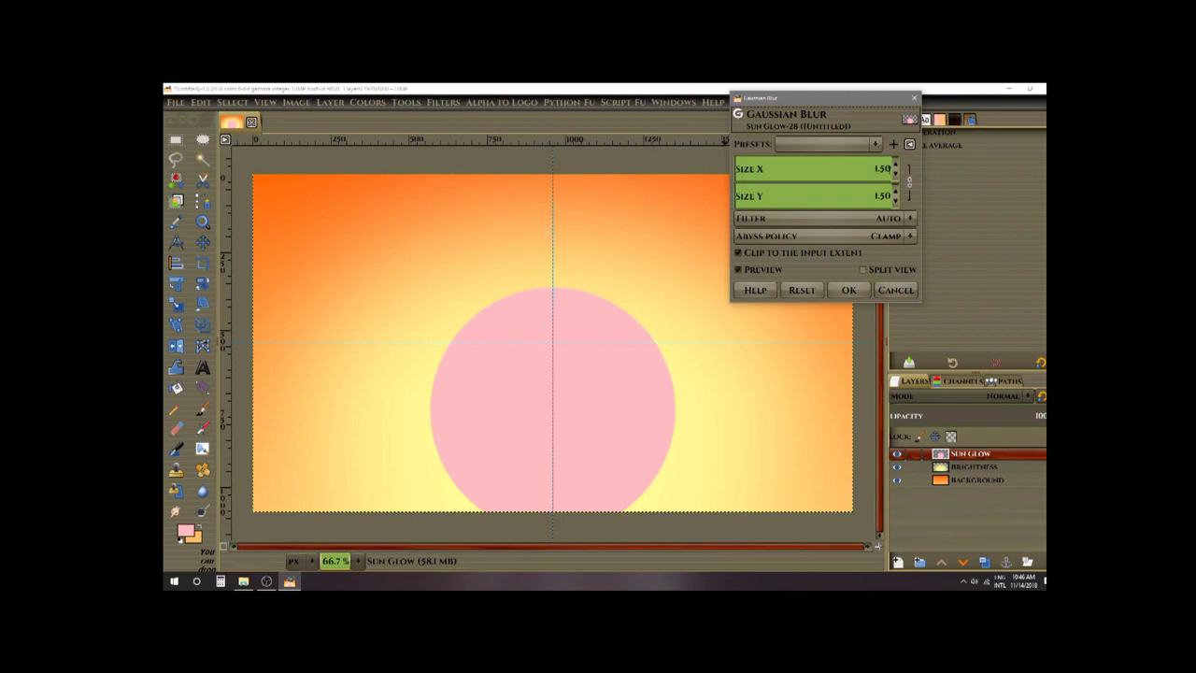
{"action": "left_click", "coordinate": [861, 171]}
{"action": "key", "text": "BackSpace"}
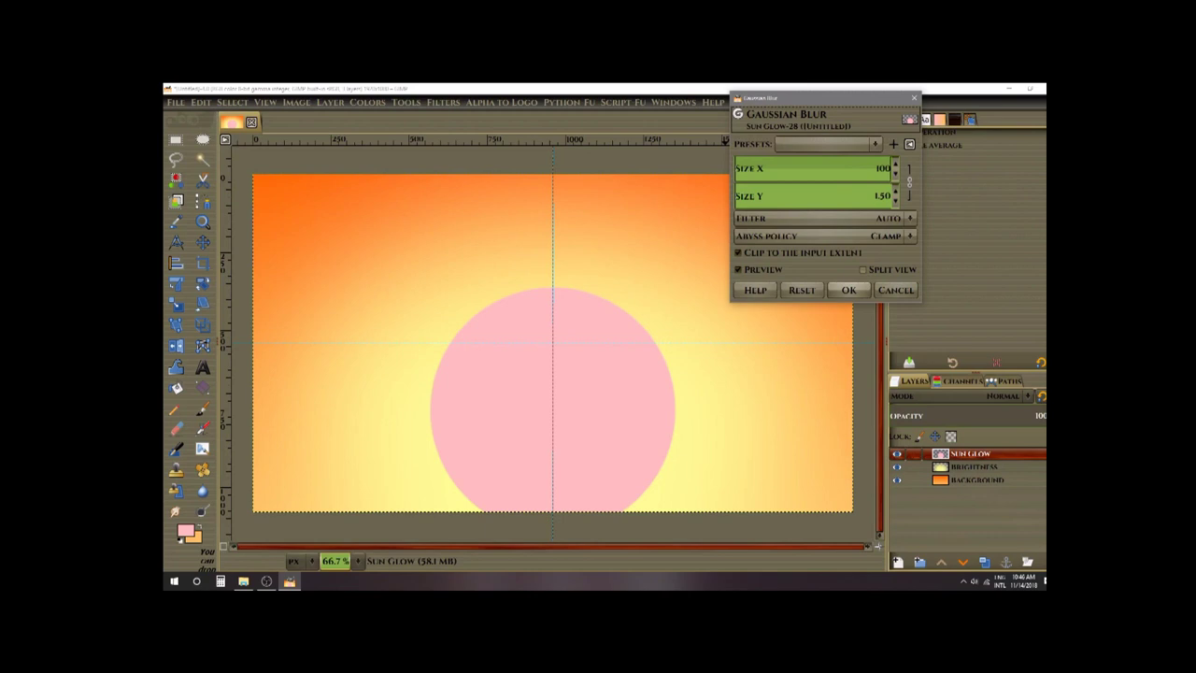
{"action": "type", "text": "100"}
{"action": "key", "text": "Return"}
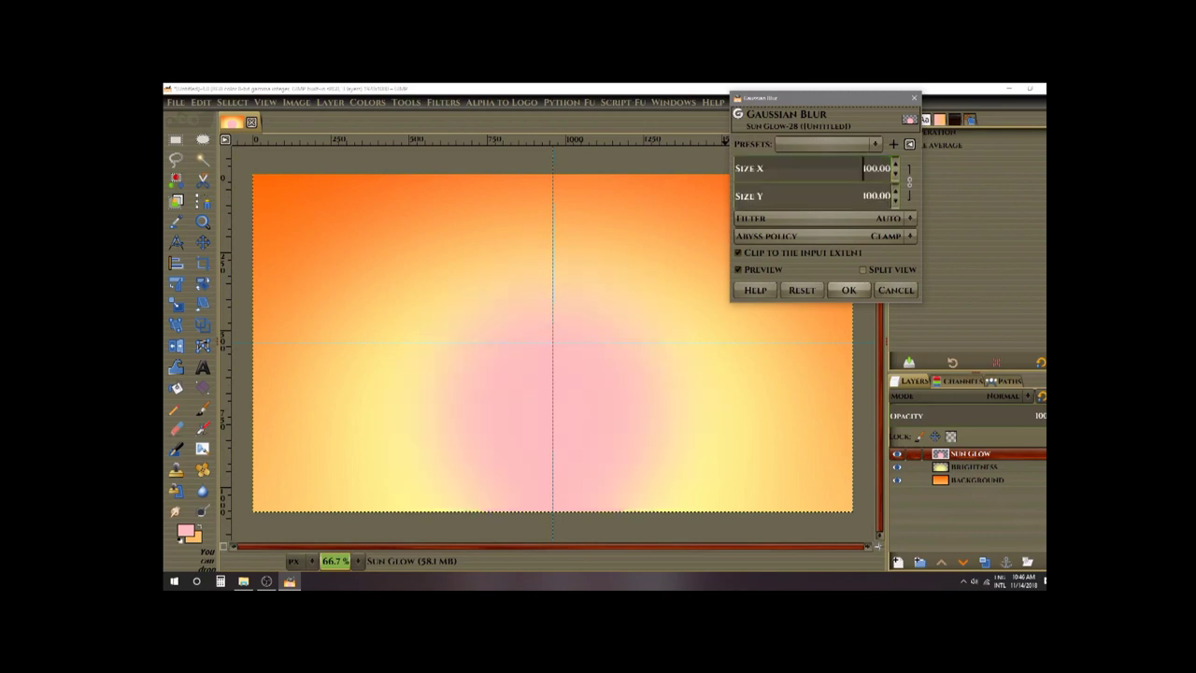
{"action": "left_click", "coordinate": [850, 289]}
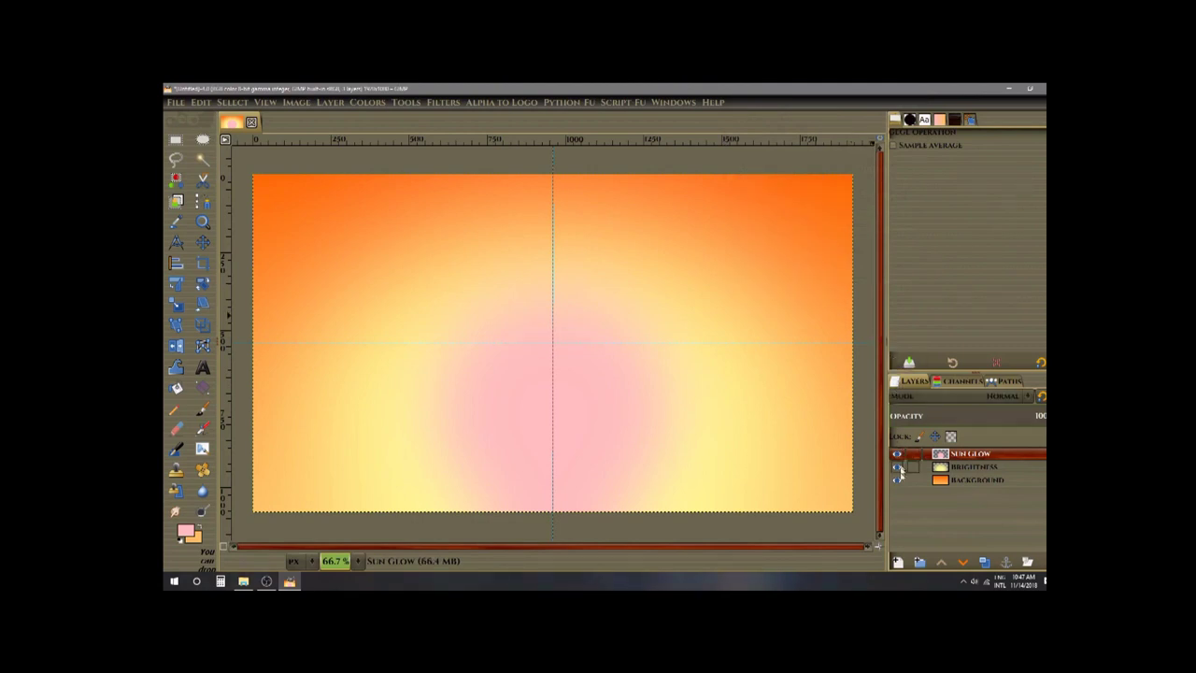
Add a new layer named Sun.
{"action": "left_click", "coordinate": [900, 562]}
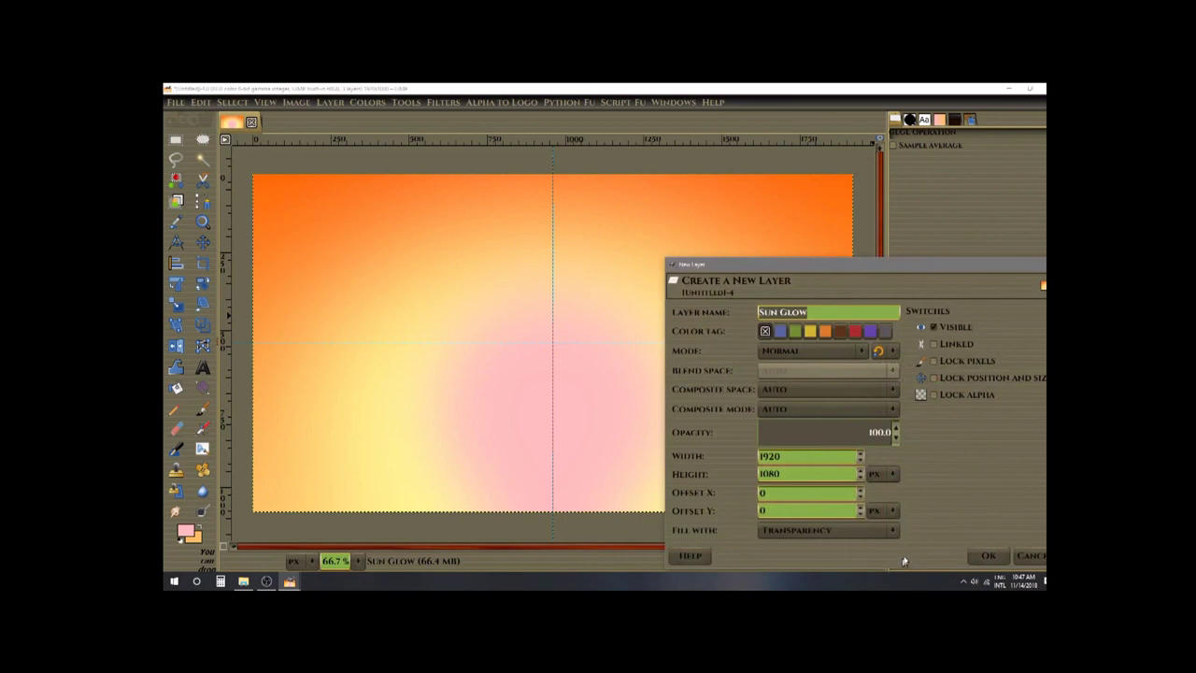
{"action": "type", "text": "Sun"}
{"action": "left_click", "coordinate": [988, 555]}
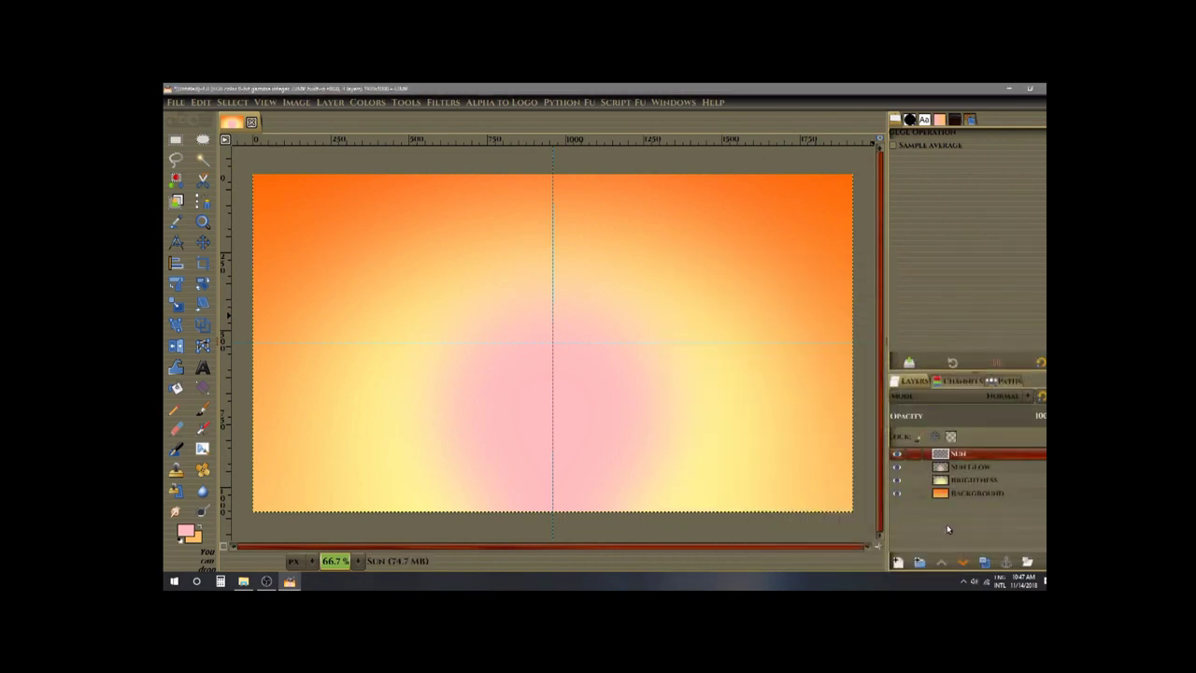
Paint a solid pale yellow (fff5b8) sun disc at the canvas centre with the Paintbrush.
{"action": "left_click", "coordinate": [202, 409]}
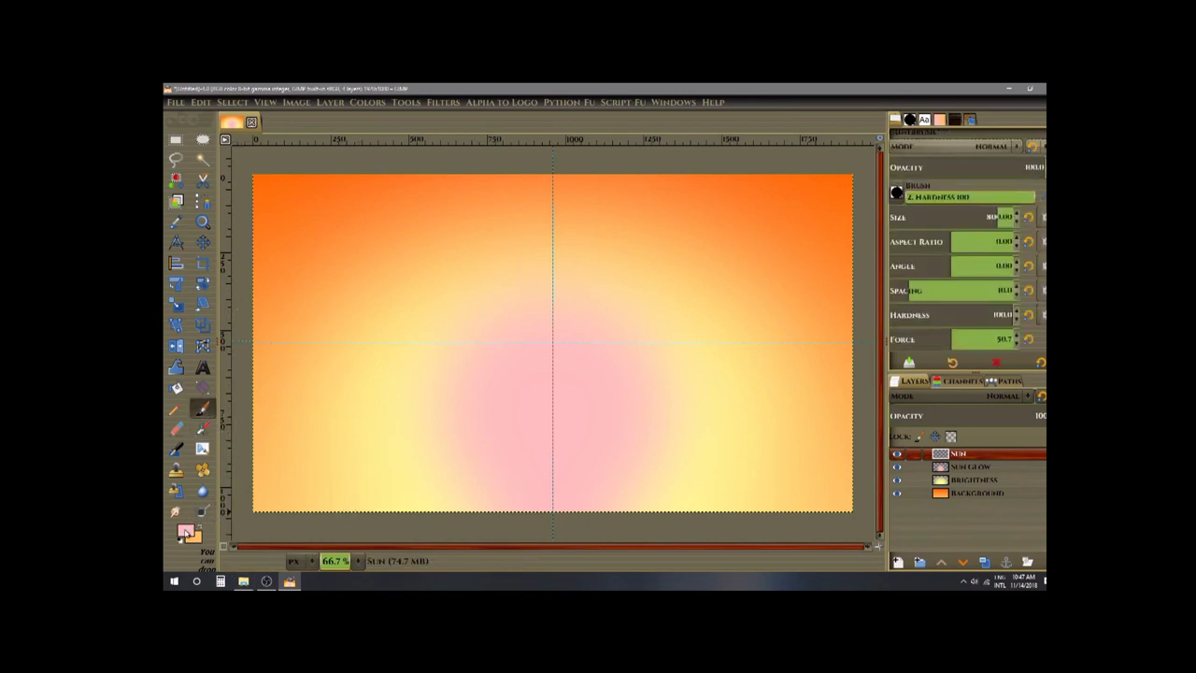
{"action": "left_click", "coordinate": [185, 531]}
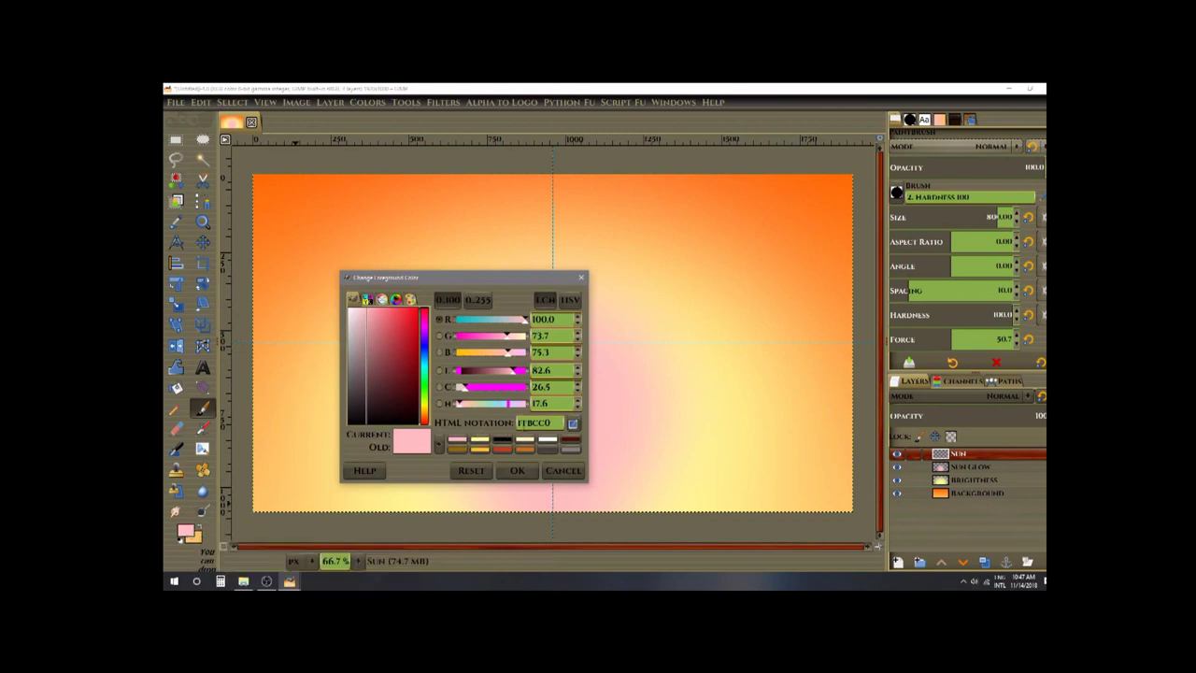
{"action": "double_click", "coordinate": [552, 421]}
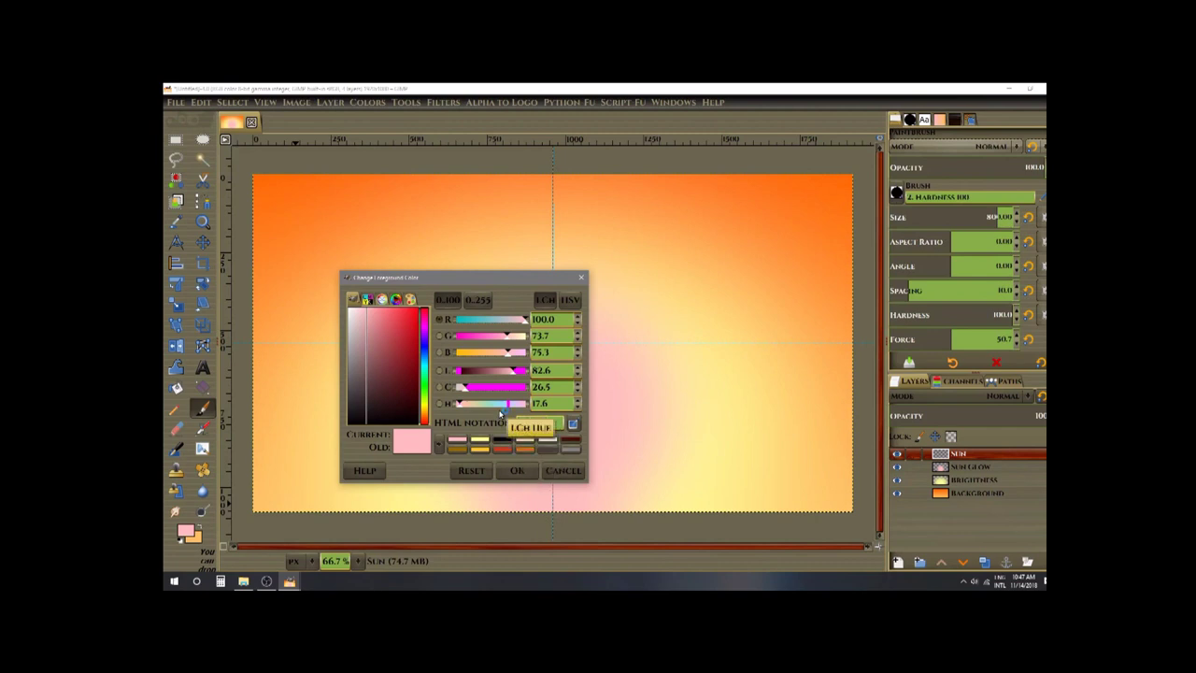
{"action": "type", "text": "fff5b8"}
{"action": "key", "text": "Return"}
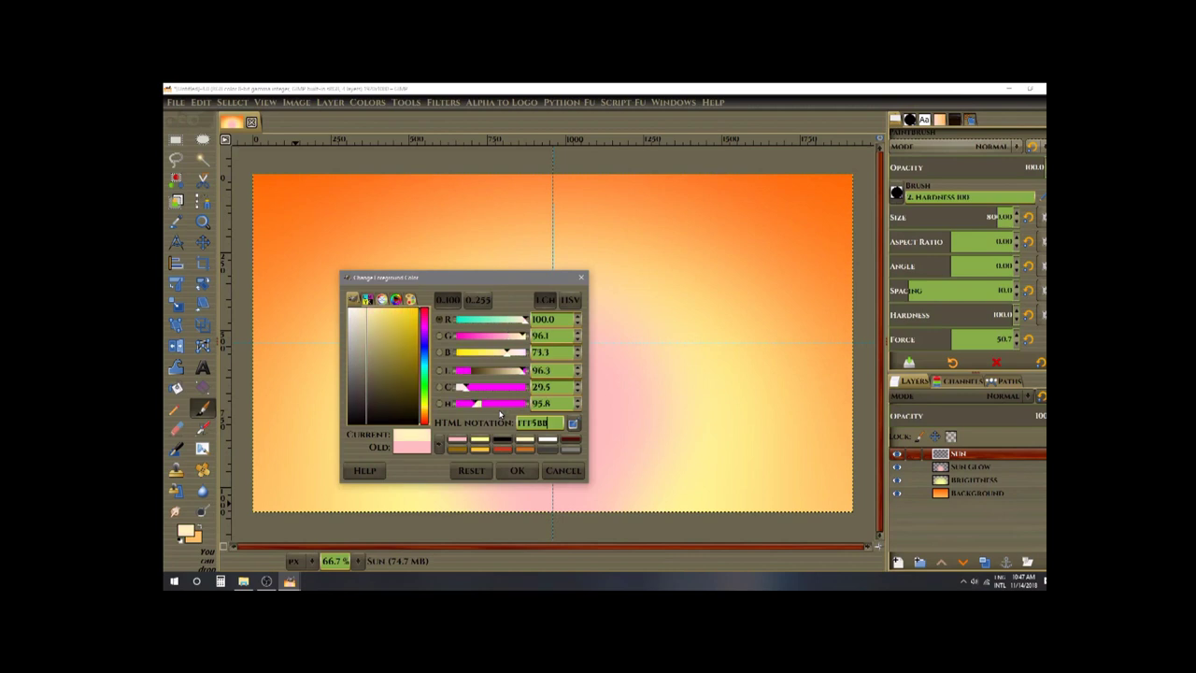
{"action": "left_click", "coordinate": [516, 470]}
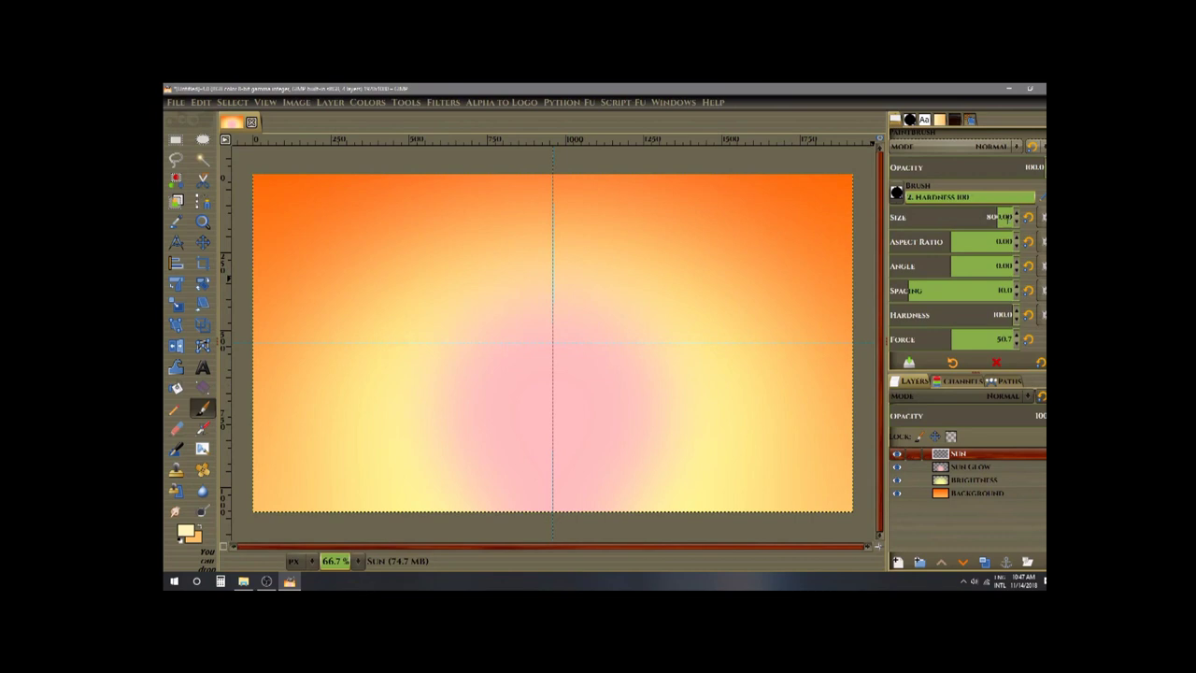
{"action": "left_click_drag", "start_coordinate": [600, 392], "coordinate": [554, 415]}
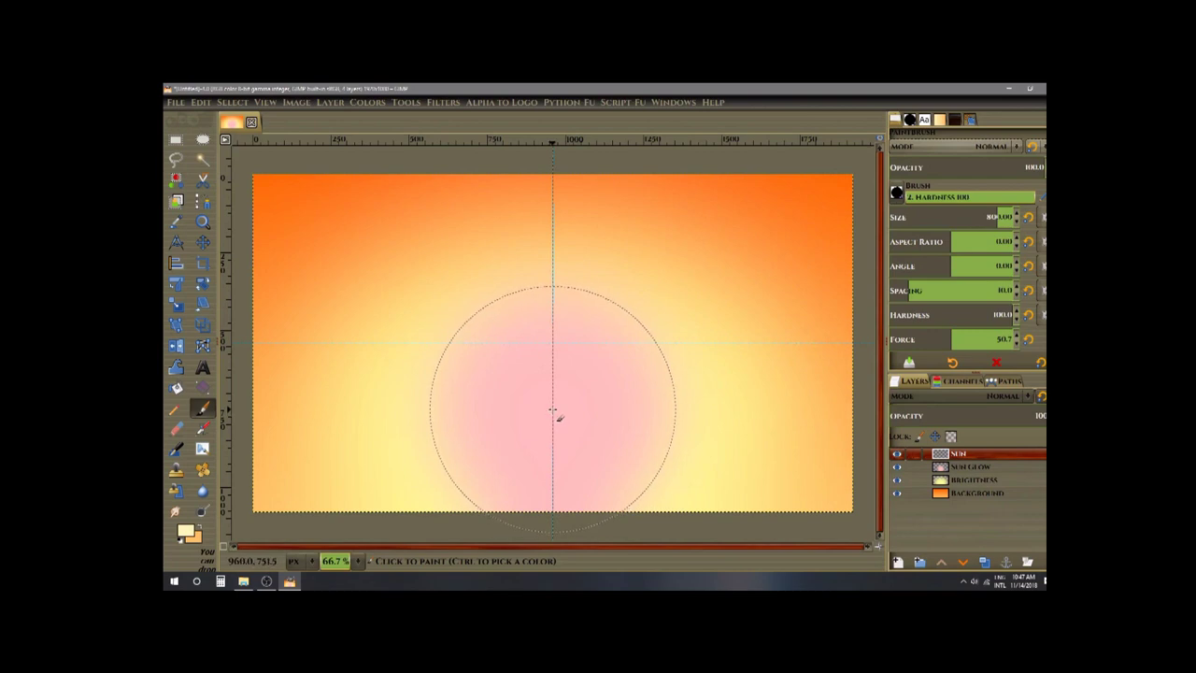
{"action": "left_click", "coordinate": [553, 412]}
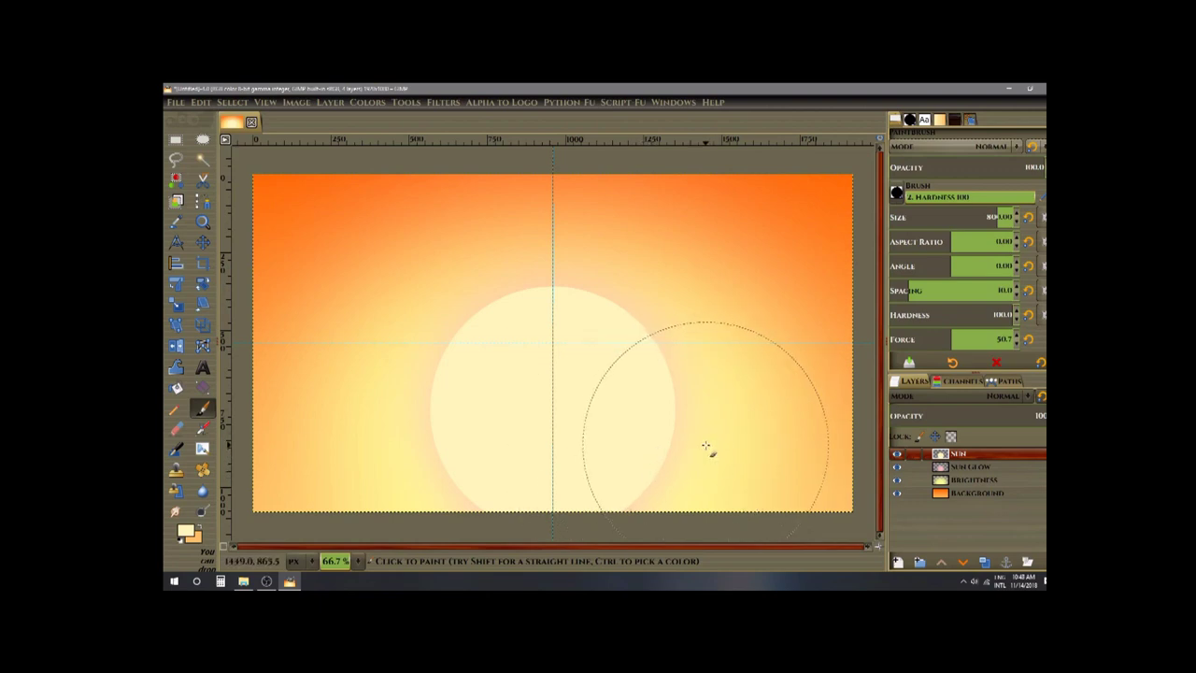
Add a new layer named Ground.
{"action": "left_click", "coordinate": [898, 564]}
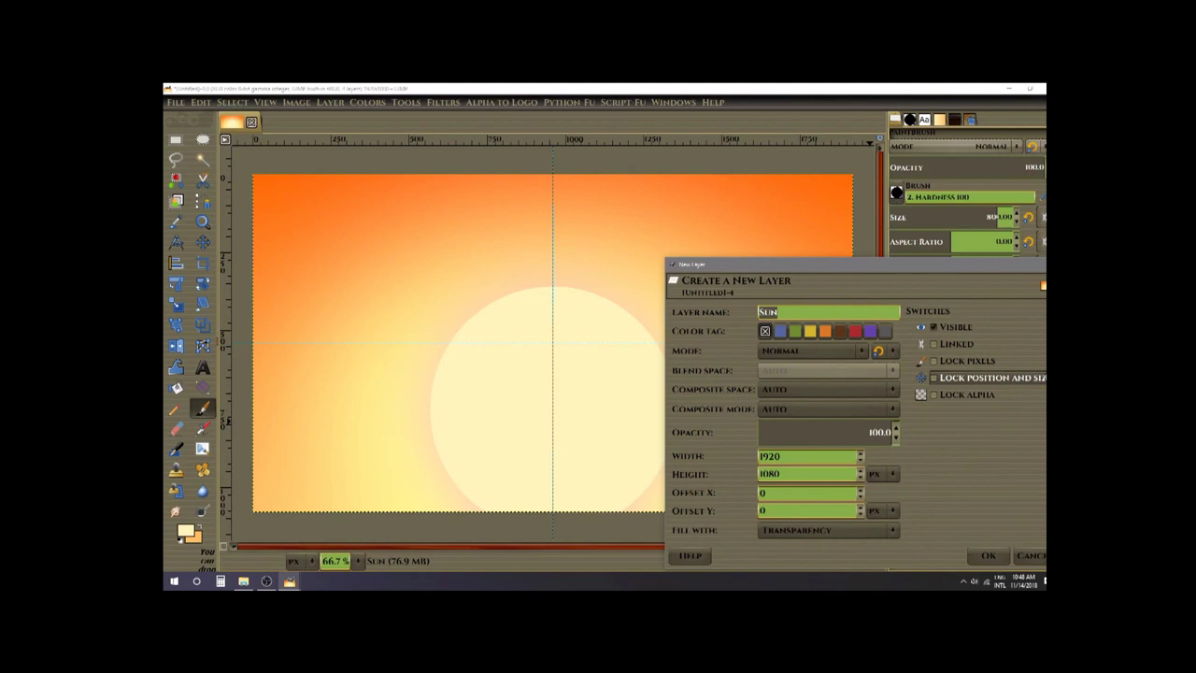
{"action": "type", "text": "Ground"}
{"action": "key", "text": "Return"}
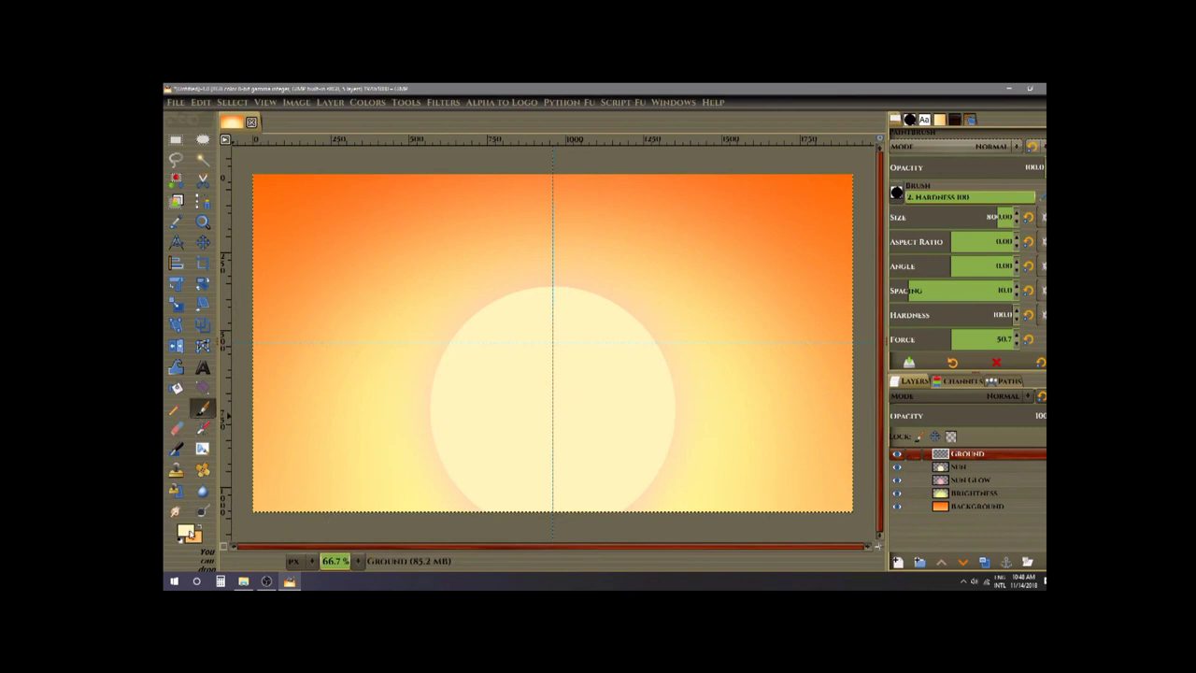
Set the foreground colour to black and the paintbrush size to 120.
{"action": "left_click", "coordinate": [192, 531]}
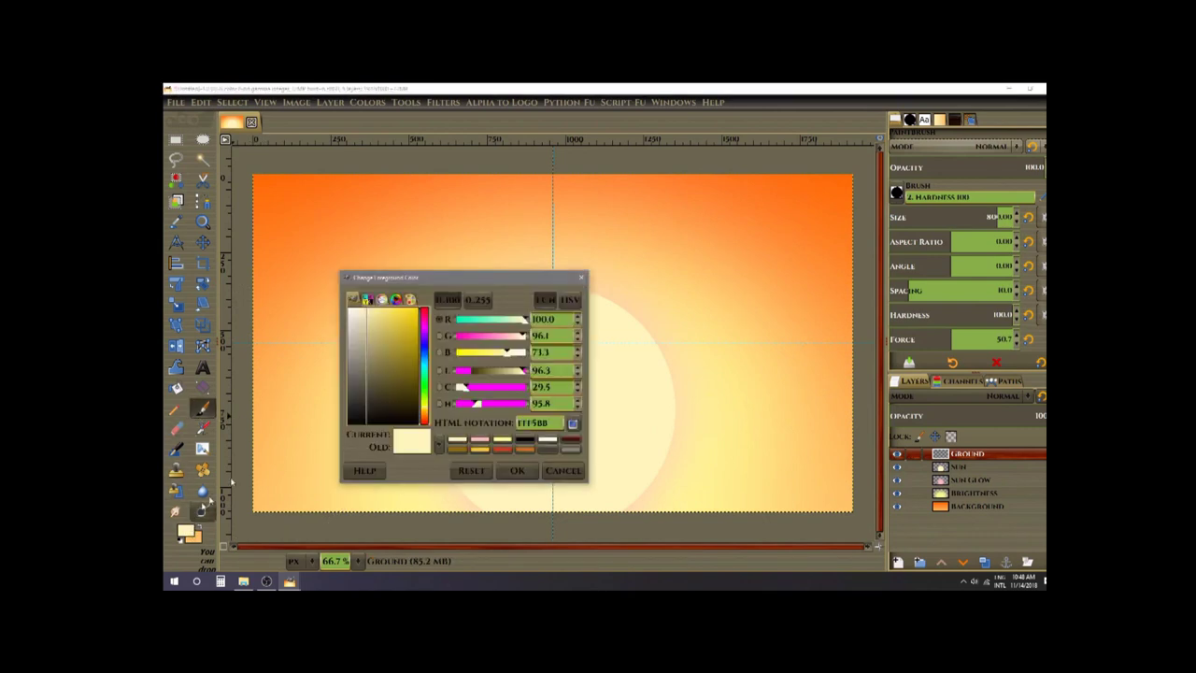
{"action": "left_click", "coordinate": [406, 391]}
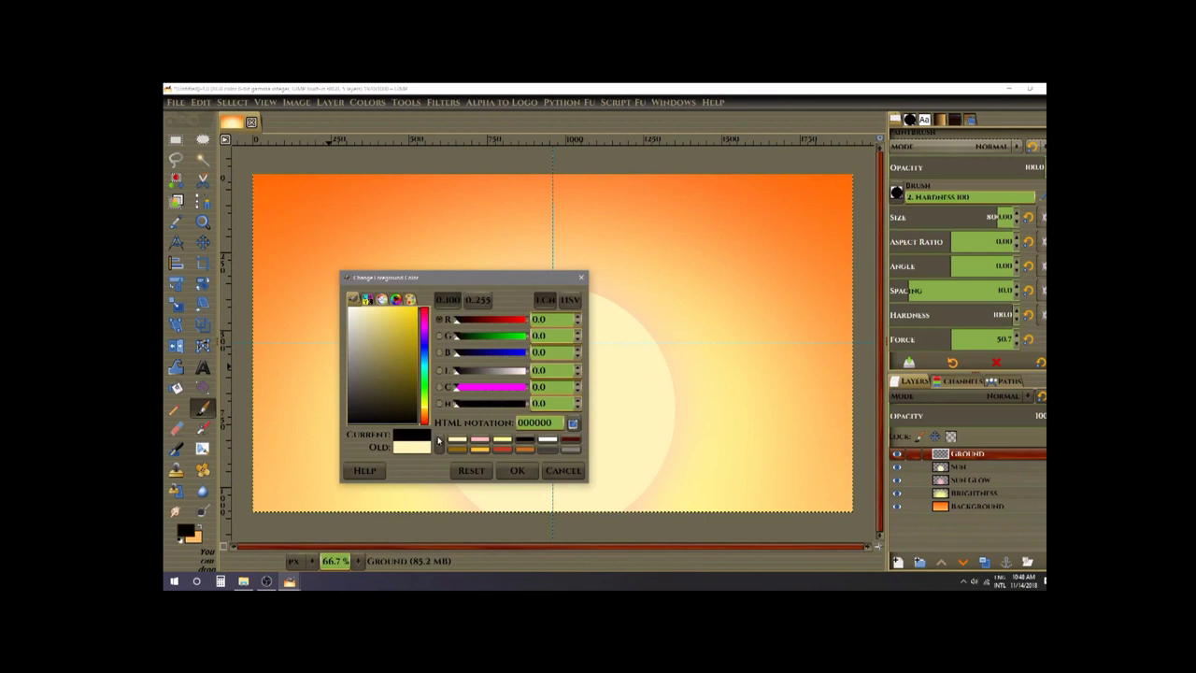
{"action": "left_click", "coordinate": [517, 471]}
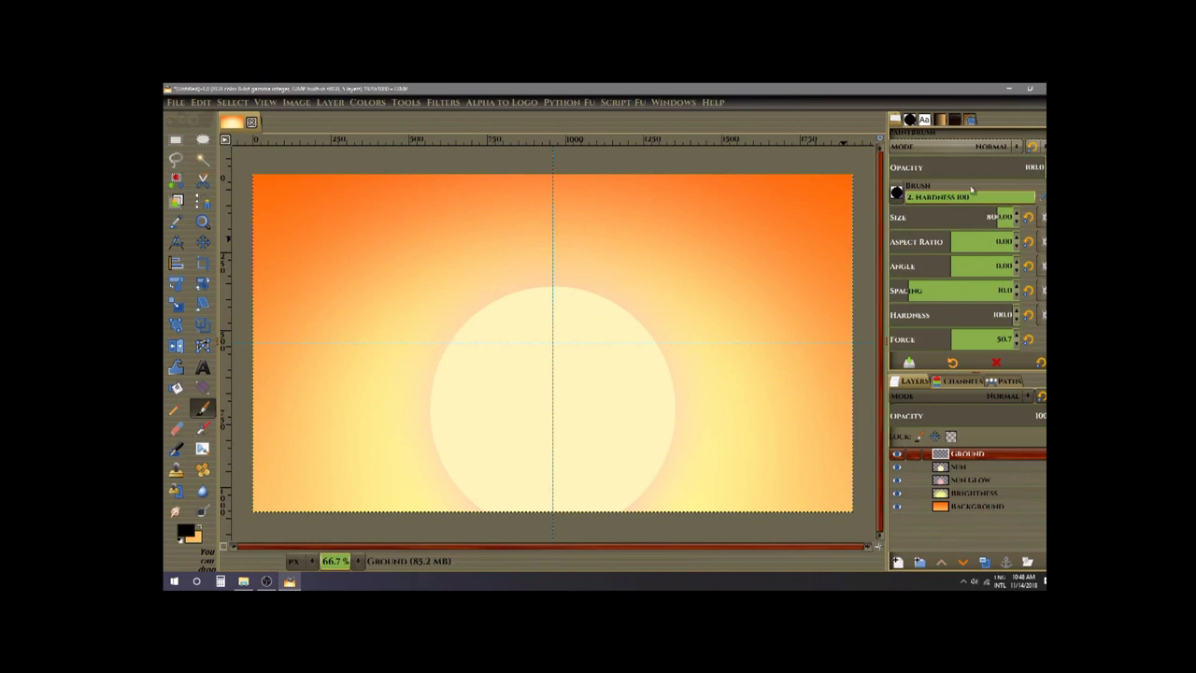
{"action": "left_click", "coordinate": [912, 120]}
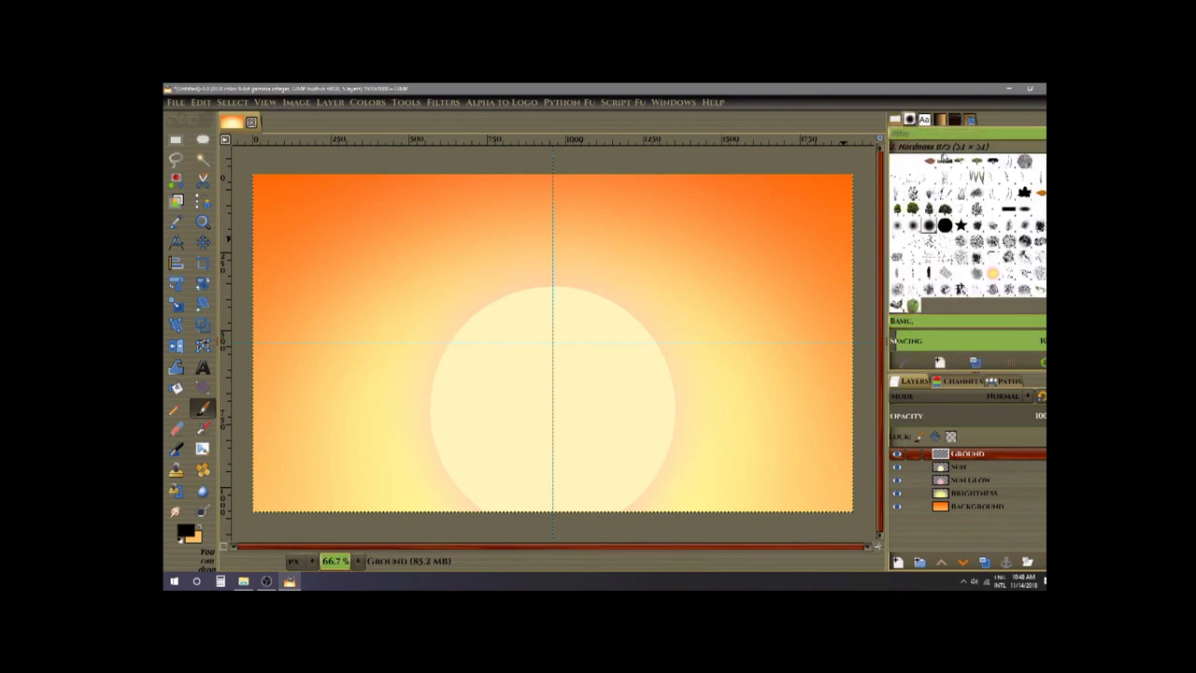
{"action": "left_click", "coordinate": [894, 121]}
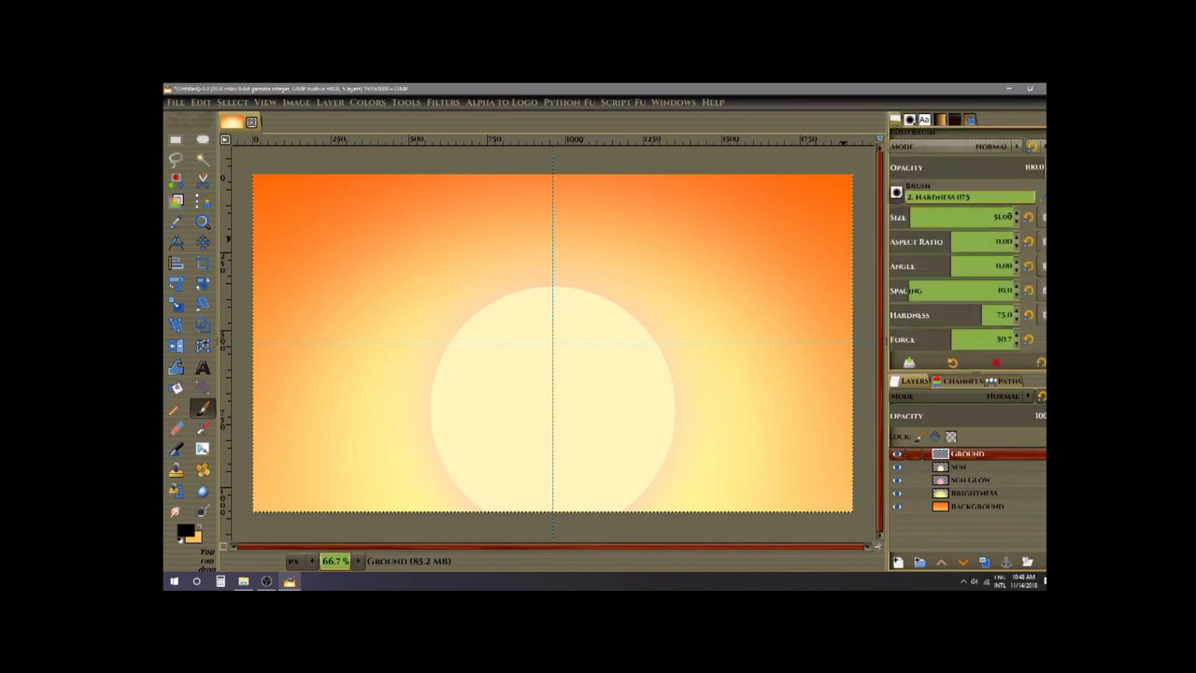
{"action": "left_click_drag", "start_coordinate": [955, 219], "coordinate": [1011, 217]}
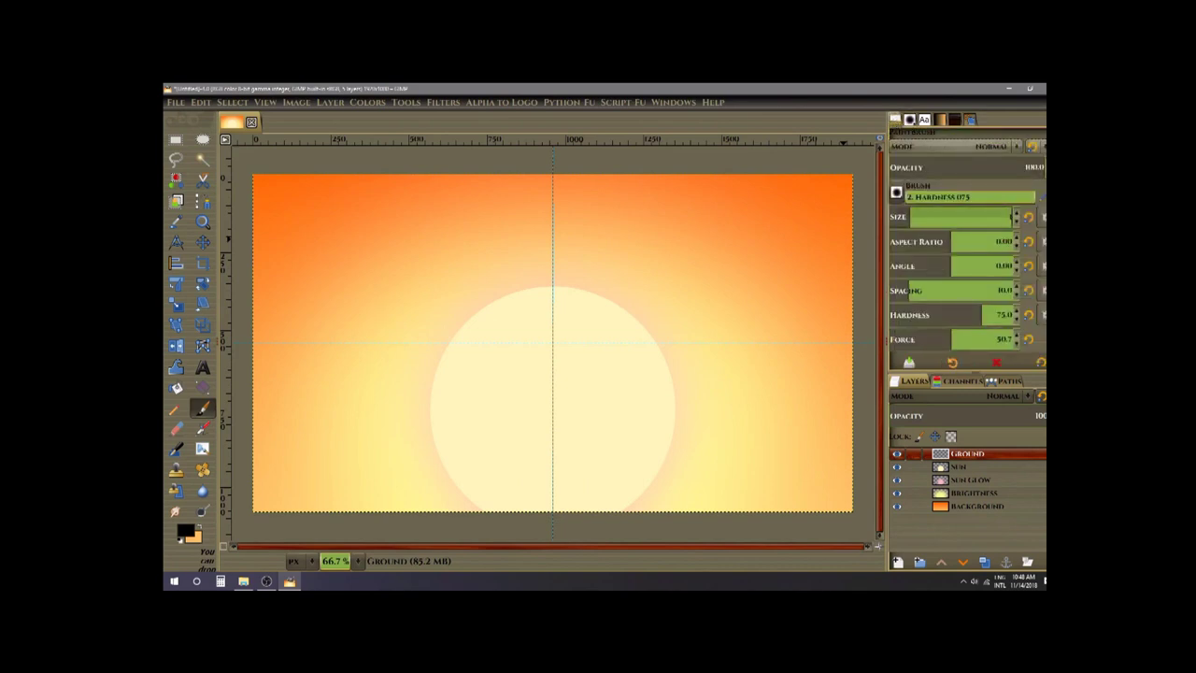
{"action": "left_click", "coordinate": [1000, 217]}
{"action": "key", "text": "Return"}
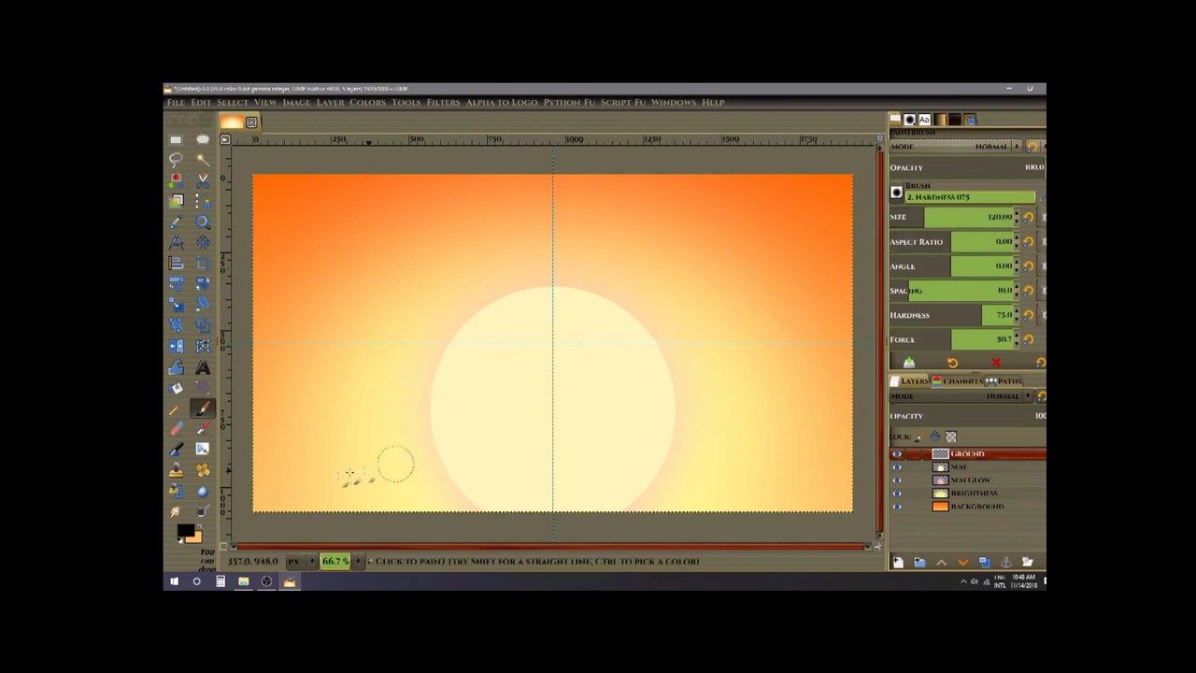
Paint a straight black strip along the bottom edge, from bottom-left to bottom-right corner.
{"action": "left_click", "coordinate": [256, 510]}
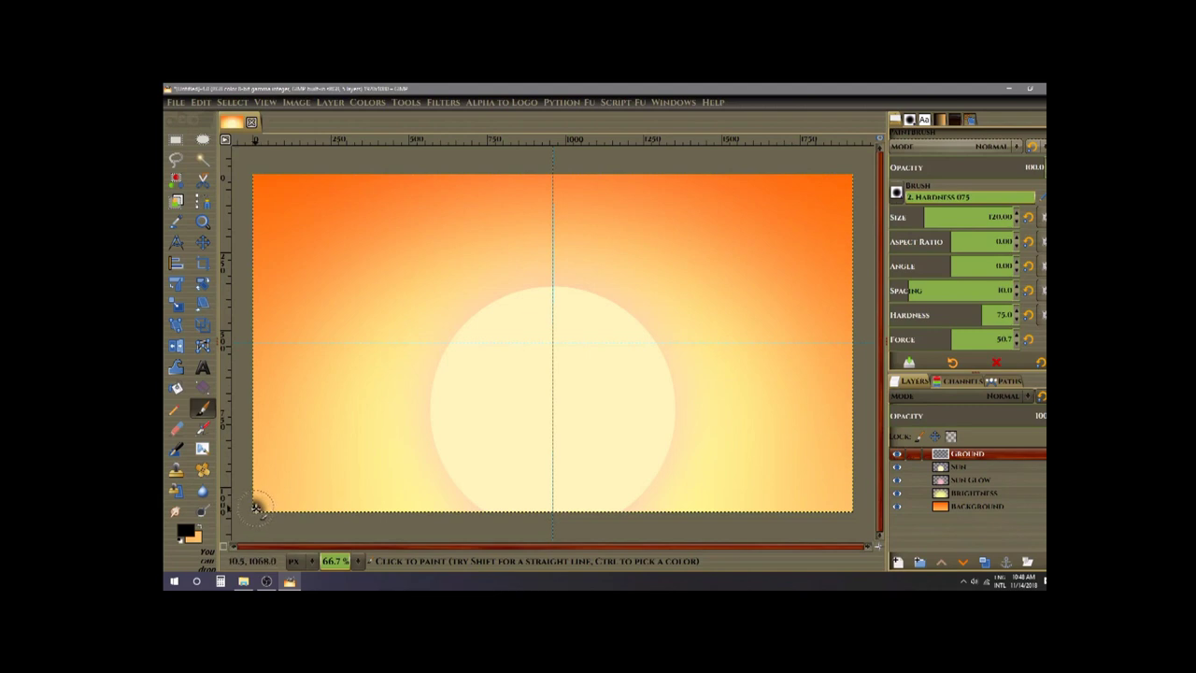
{"action": "left_click", "coordinate": [256, 507]}
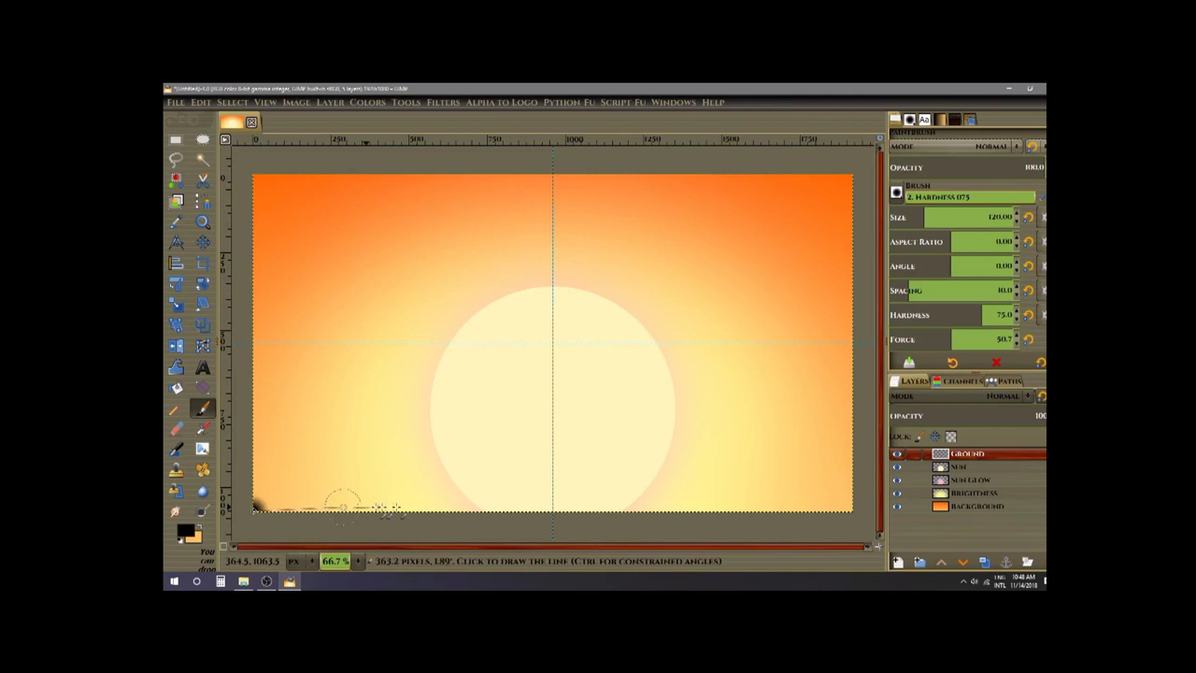
{"action": "left_click", "coordinate": [851, 508], "text": "shift"}
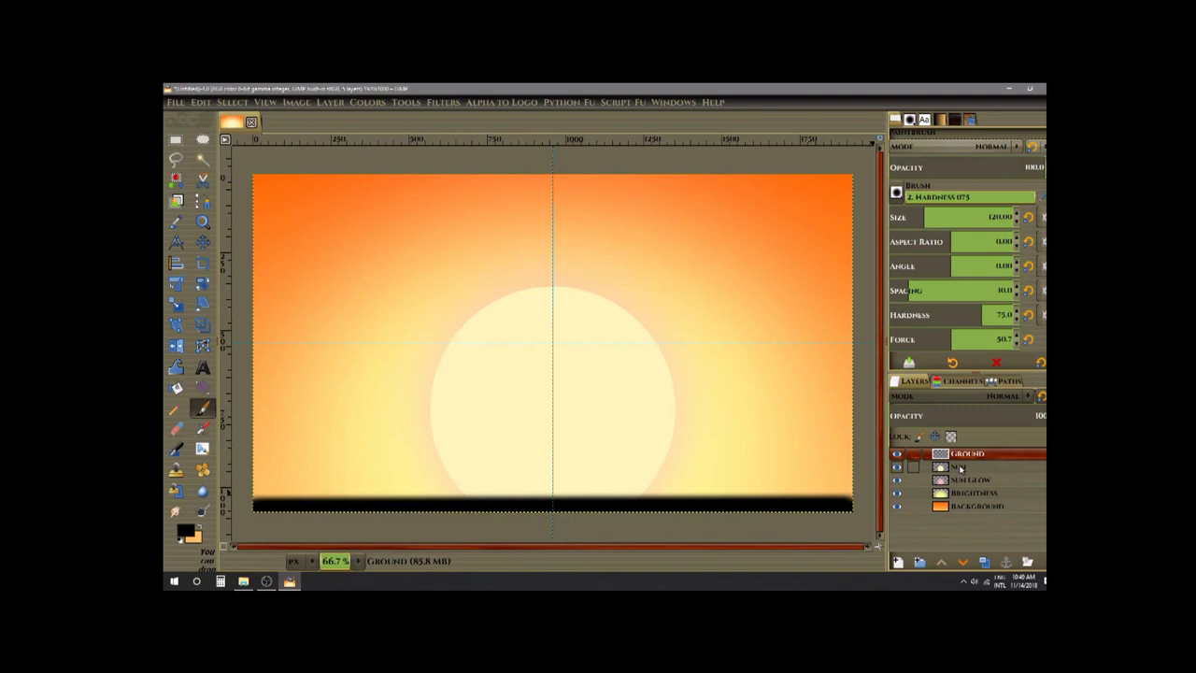
Add a new layer named Grass.
{"action": "left_click", "coordinate": [899, 563]}
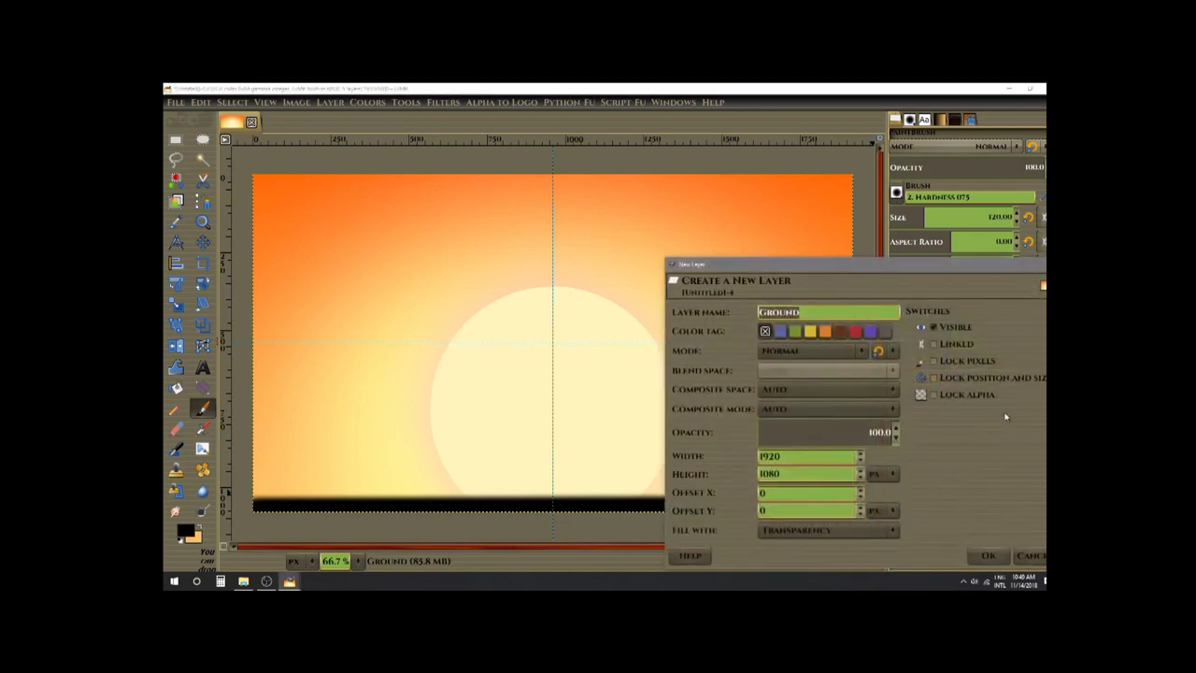
{"action": "type", "text": "G"}
{"action": "key", "text": "Return"}
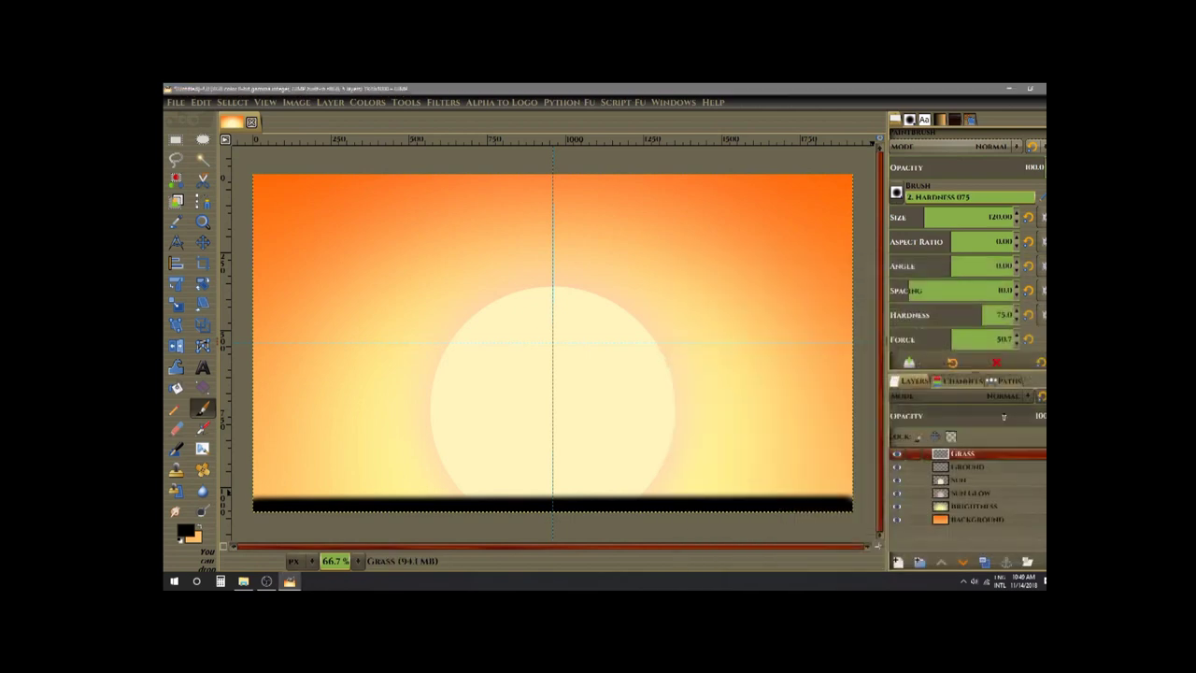
Set the foreground to brown 956A00 and the background to dark red 480c00.
{"action": "left_click", "coordinate": [186, 530]}
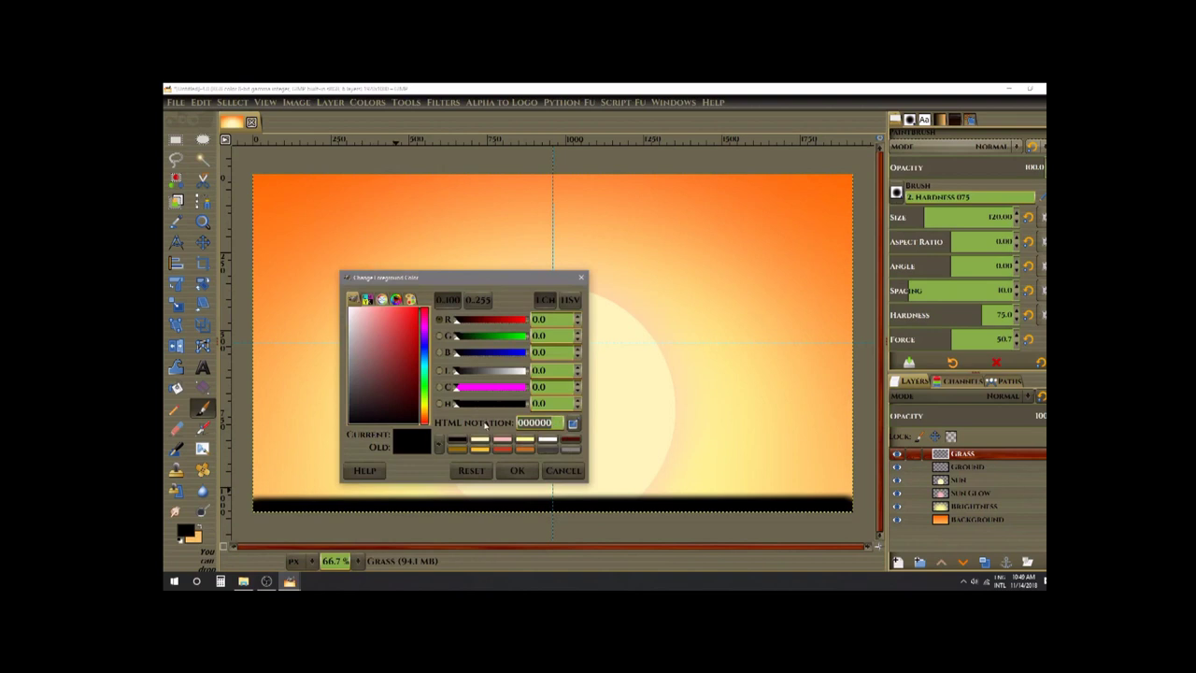
{"action": "type", "text": "956a00"}
{"action": "key", "text": "Return"}
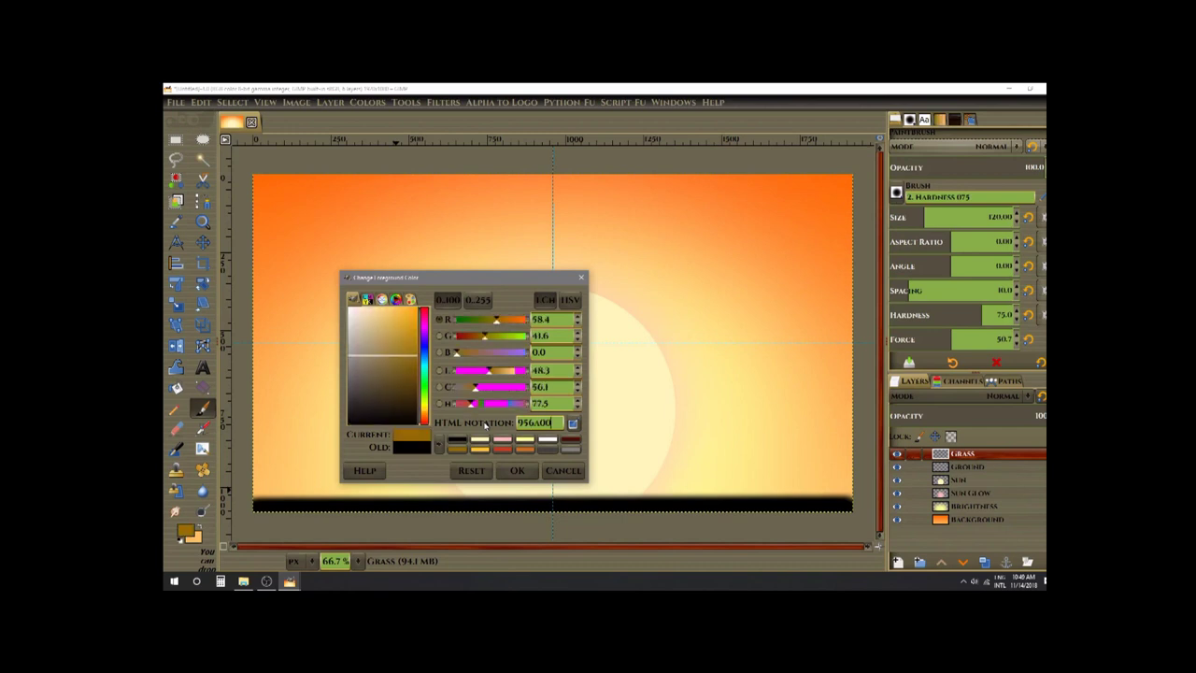
{"action": "left_click", "coordinate": [524, 471]}
{"action": "left_click", "coordinate": [195, 538]}
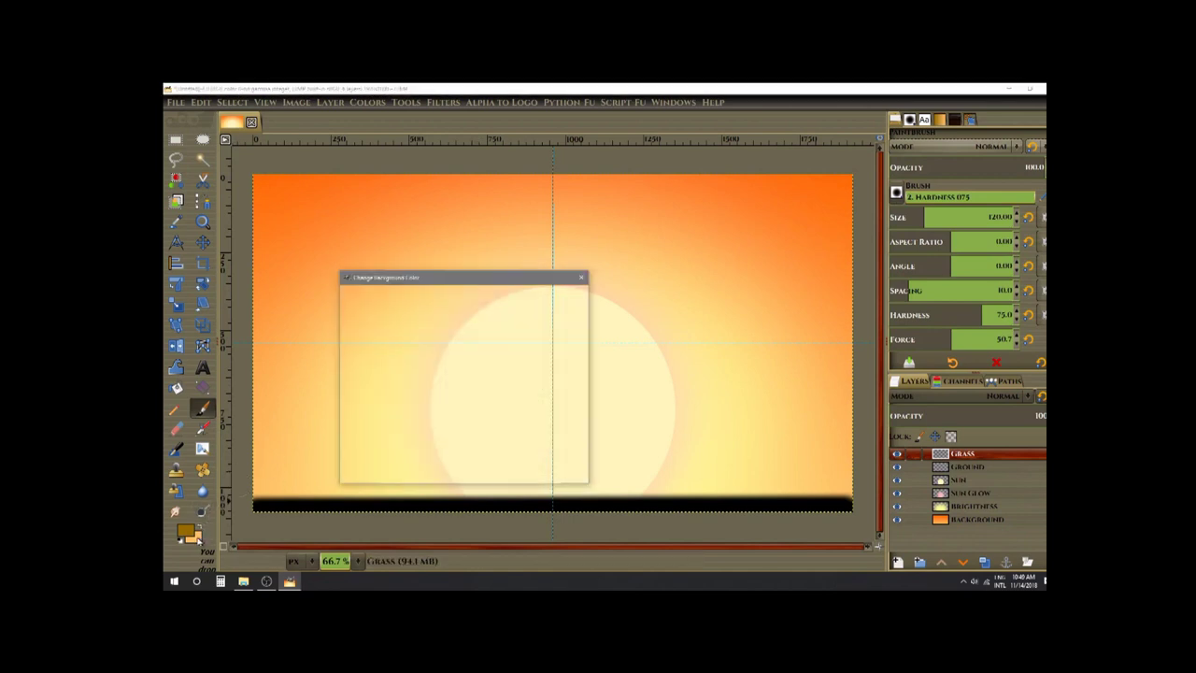
{"action": "double_click", "coordinate": [525, 421]}
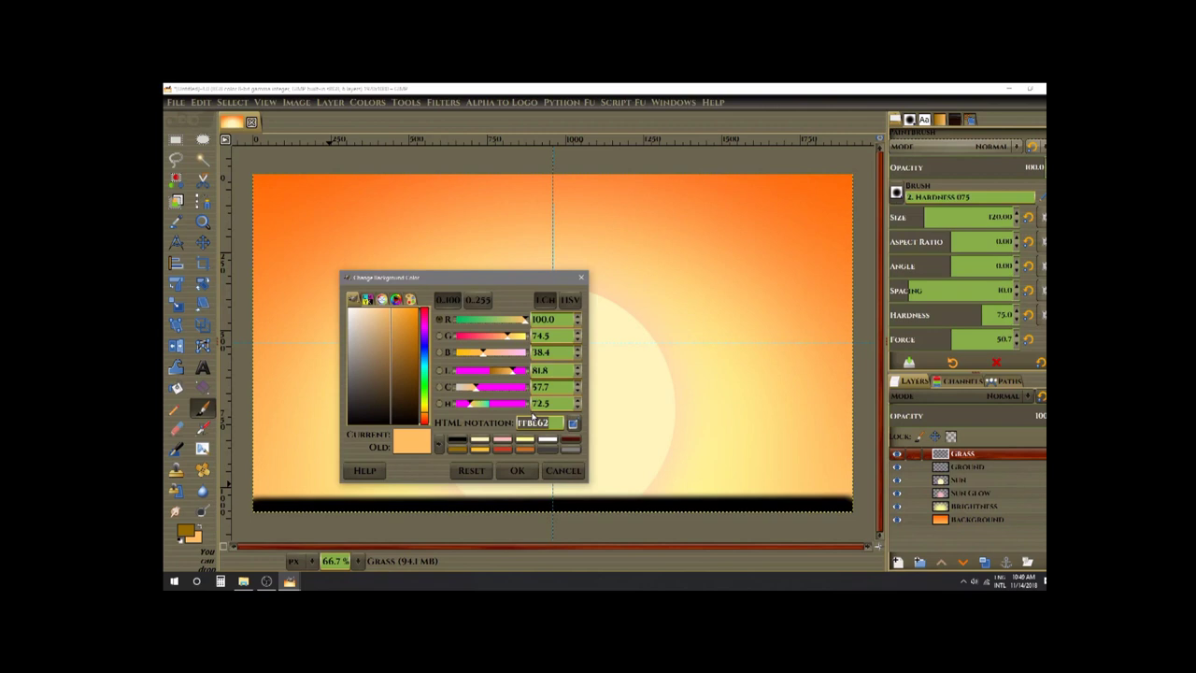
{"action": "type", "text": "4"}
{"action": "key", "text": "Return"}
{"action": "left_click", "coordinate": [517, 470]}
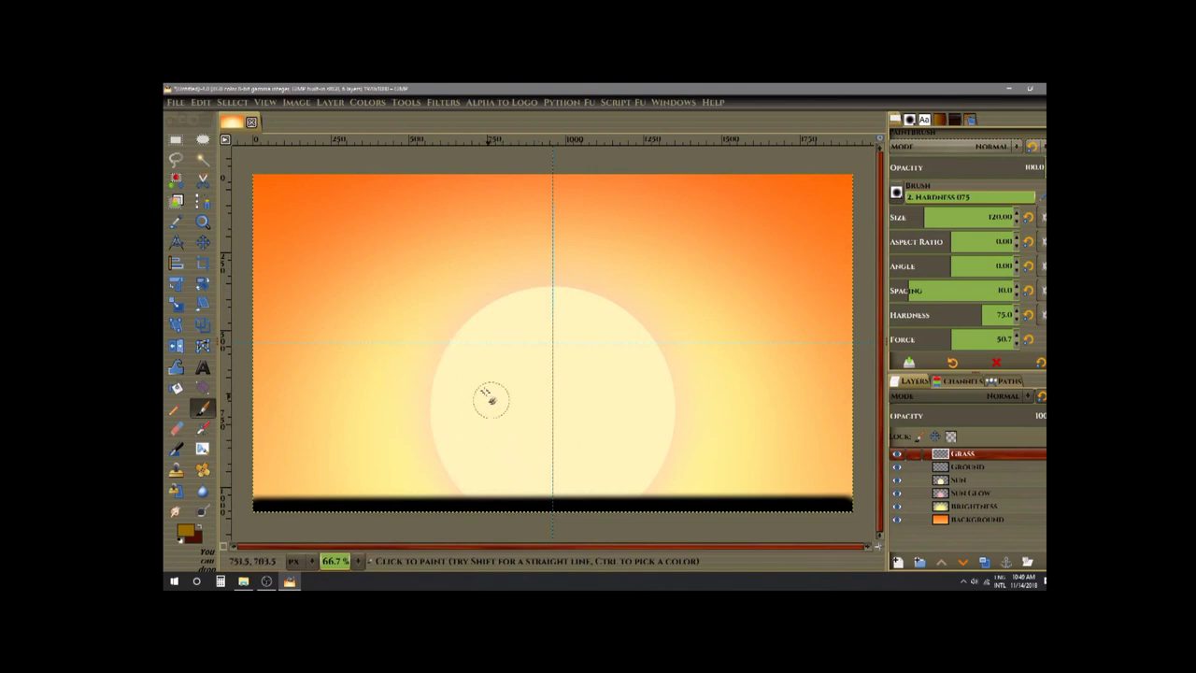
Choose the Grass Brush Animated 1 and set its size to 77.
{"action": "left_click", "coordinate": [912, 121]}
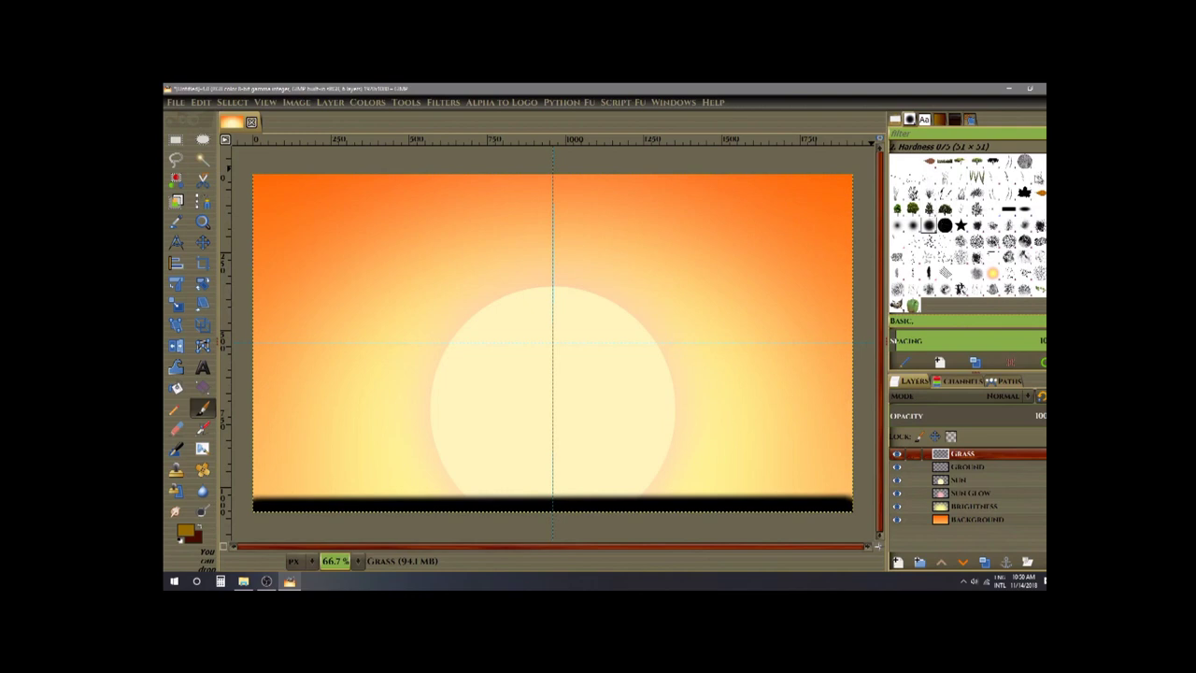
{"action": "left_click", "coordinate": [1010, 177]}
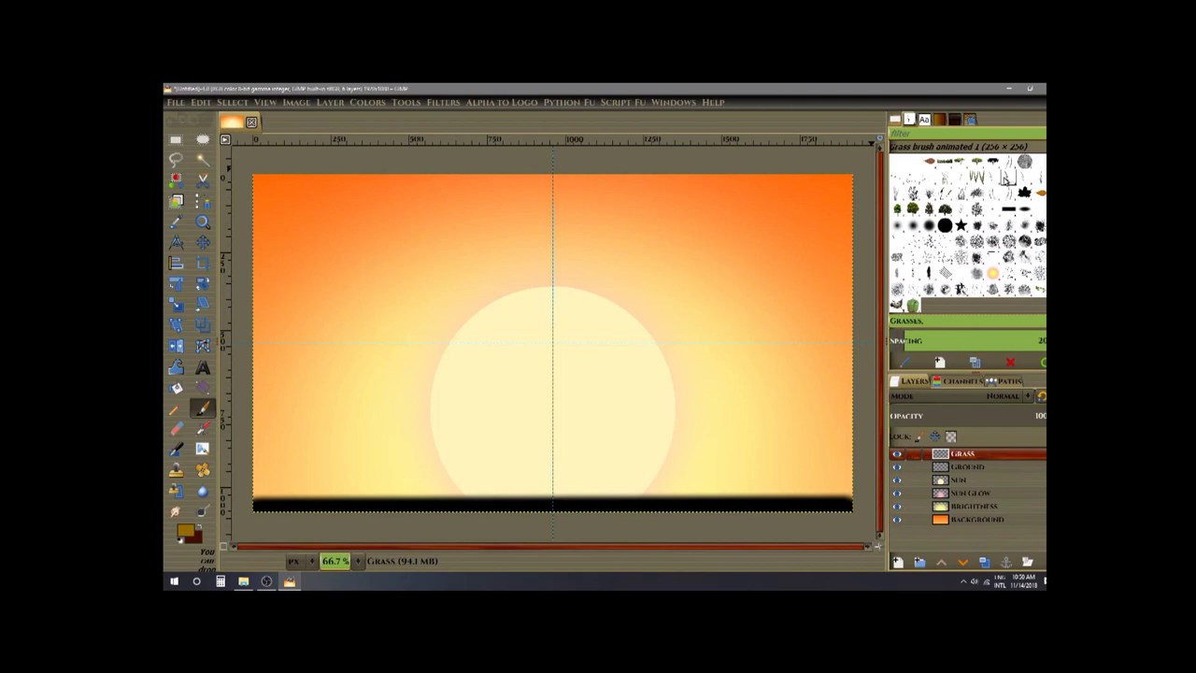
{"action": "left_click", "coordinate": [895, 120]}
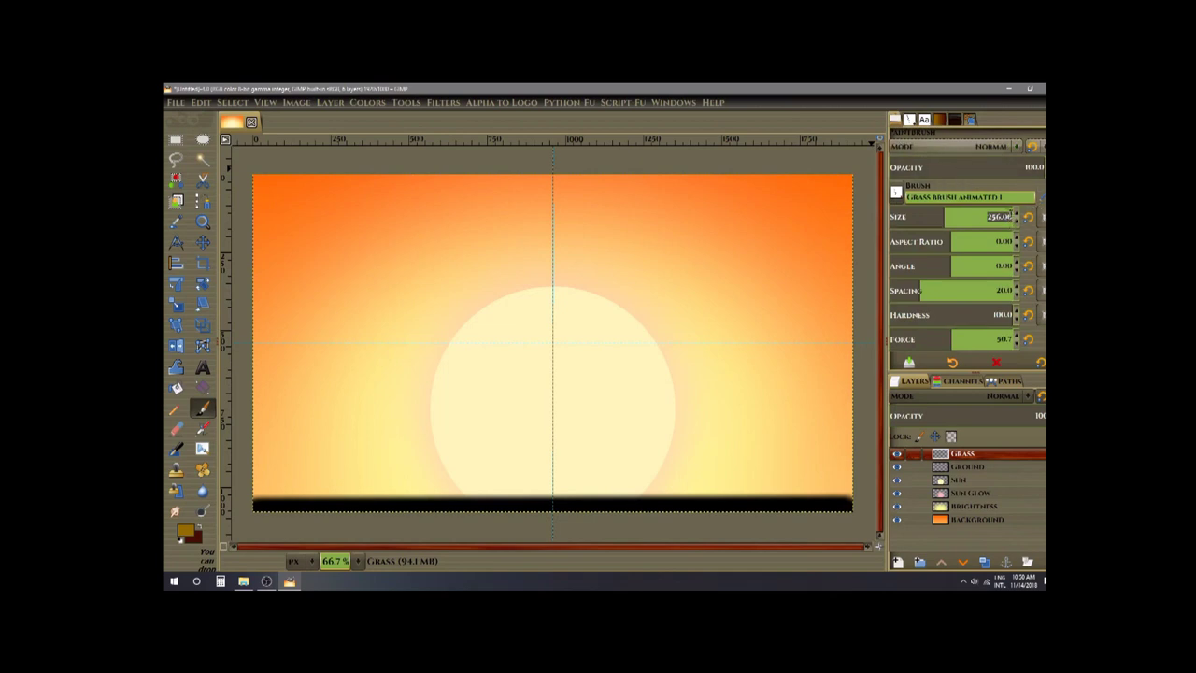
{"action": "key", "text": "BackSpace"}
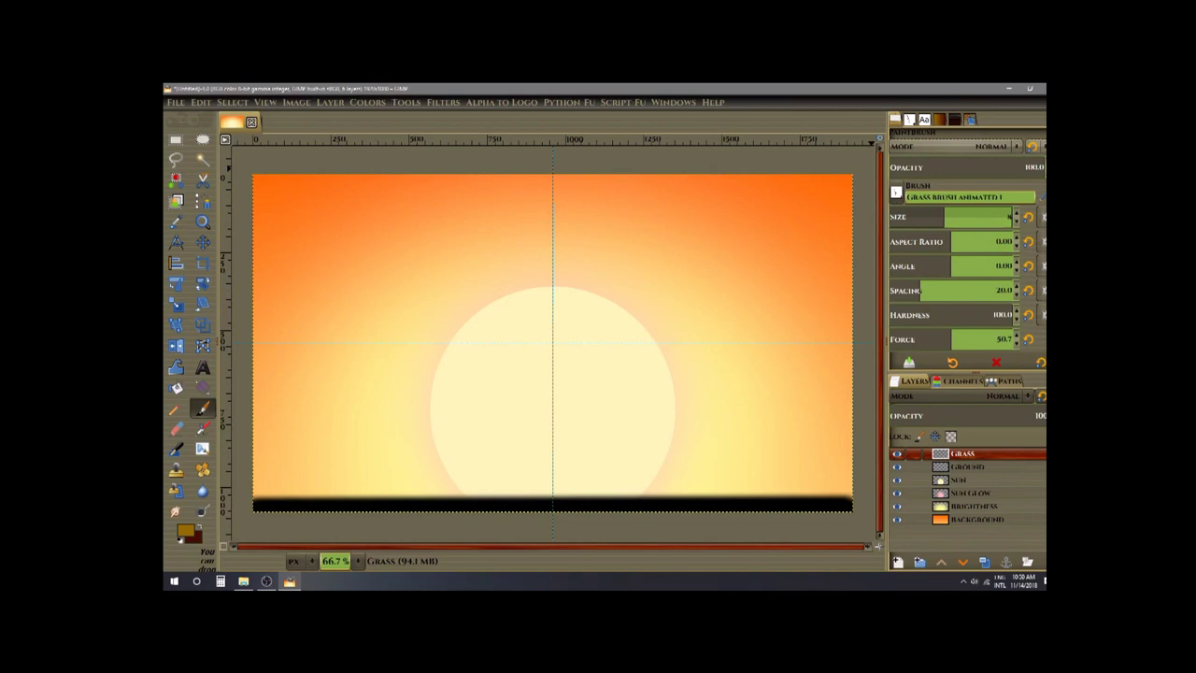
{"action": "key", "text": "Return"}
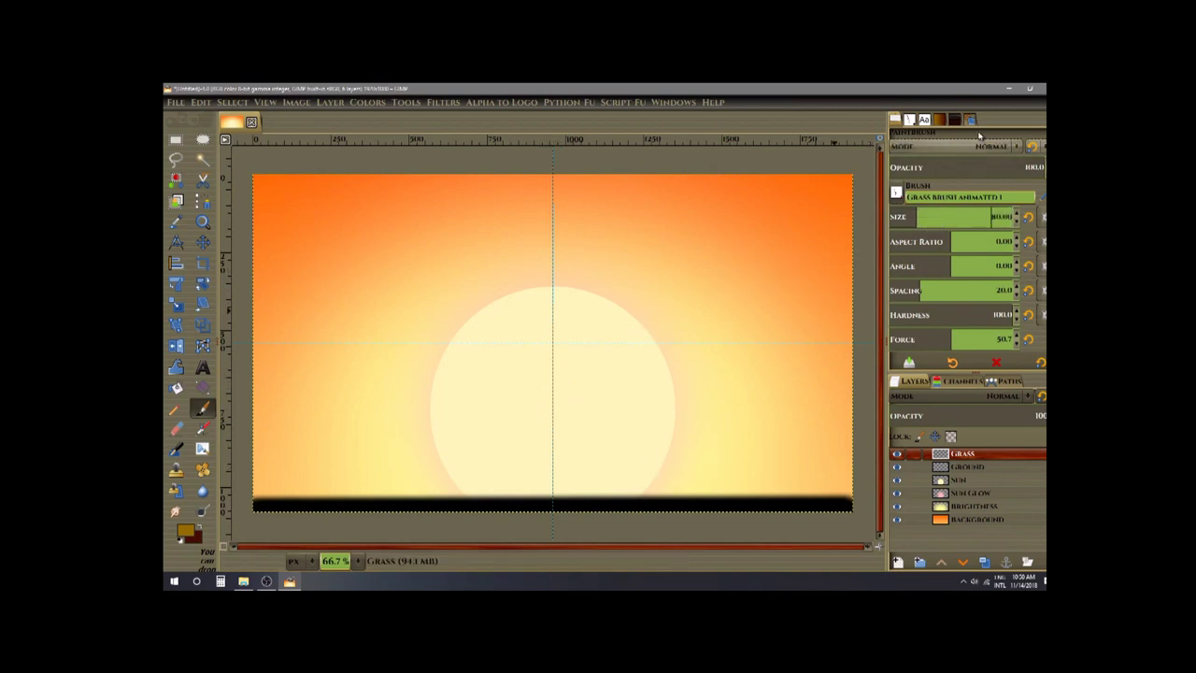
{"action": "left_click", "coordinate": [1018, 221]}
{"action": "left_click", "coordinate": [1017, 220]}
{"action": "left_click", "coordinate": [1017, 220]}
Switch the brush's paint dynamics to Random Size/Color.
{"action": "scroll", "coordinate": [922, 310], "scroll_direction": "down", "scroll_amount": 3}
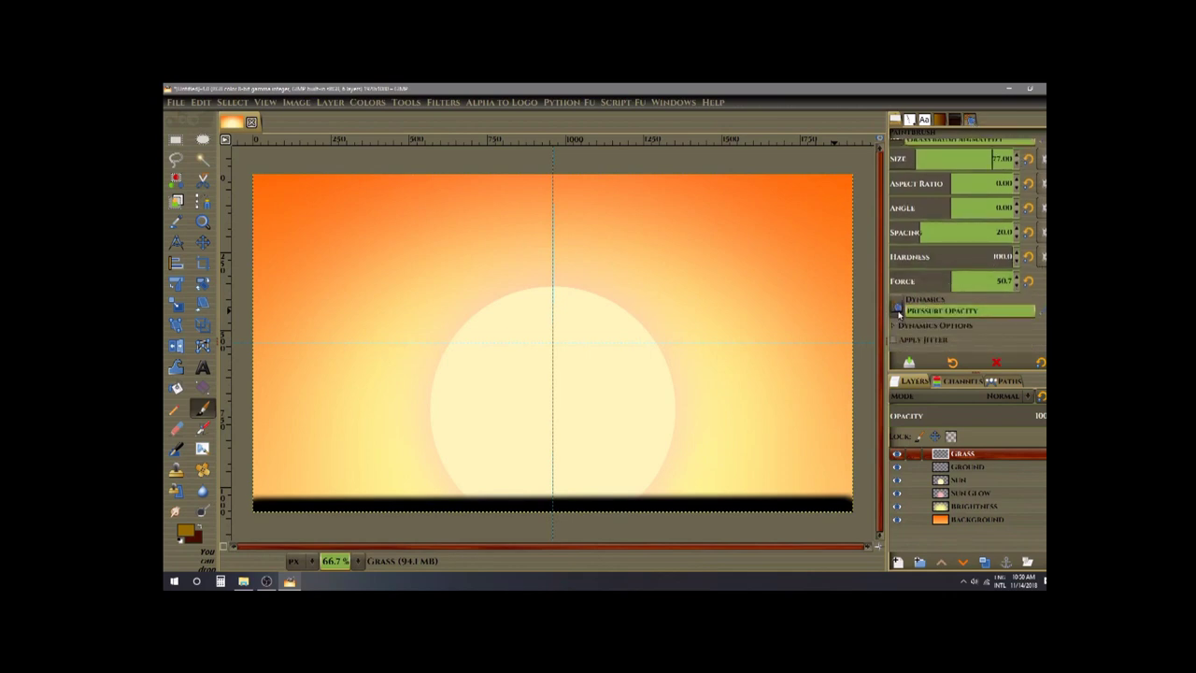
{"action": "left_click", "coordinate": [899, 311]}
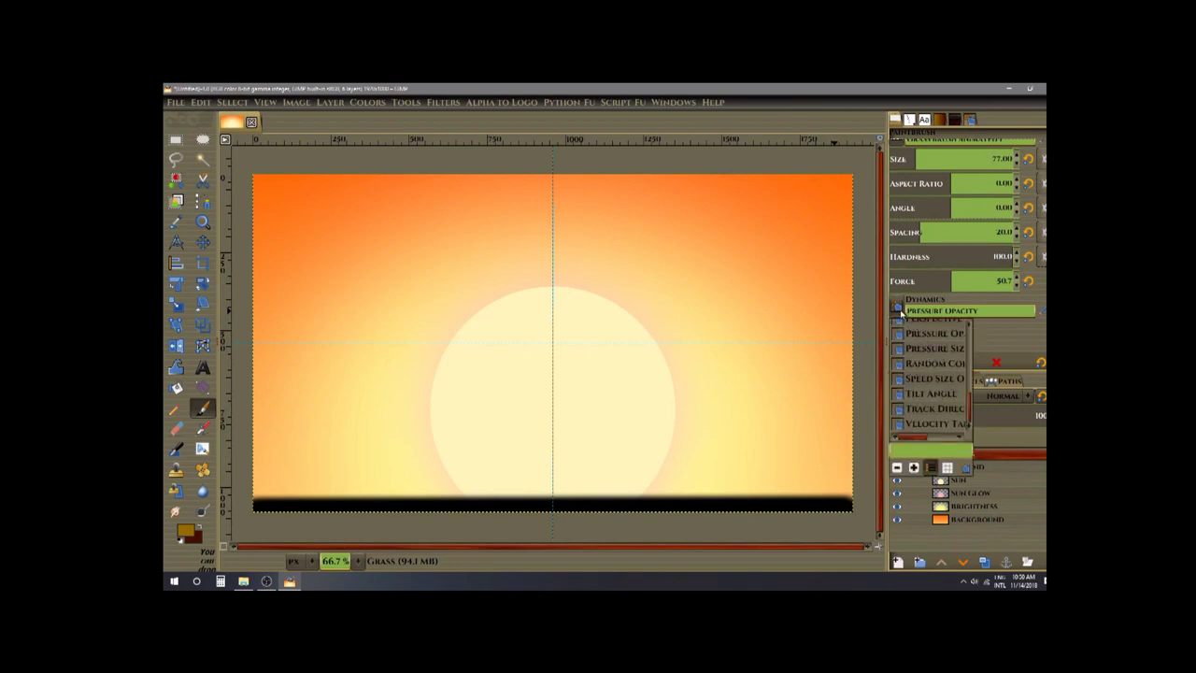
{"action": "left_click", "coordinate": [899, 312]}
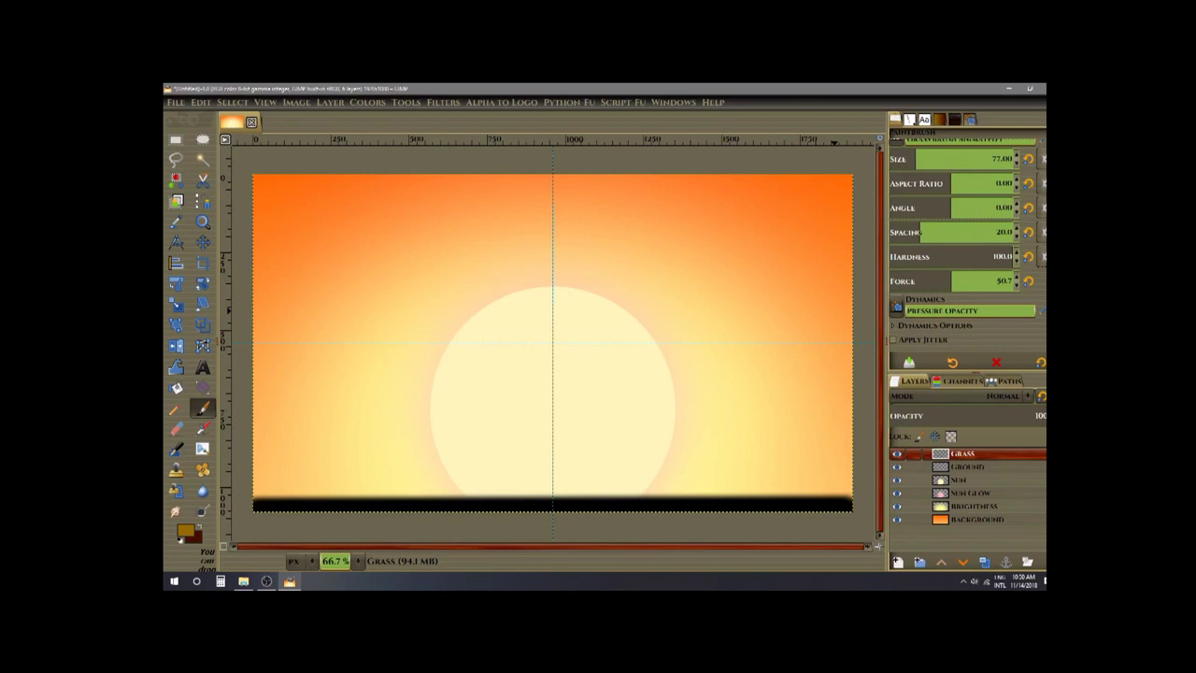
{"action": "scroll", "coordinate": [966, 245], "scroll_direction": "up", "scroll_amount": 3}
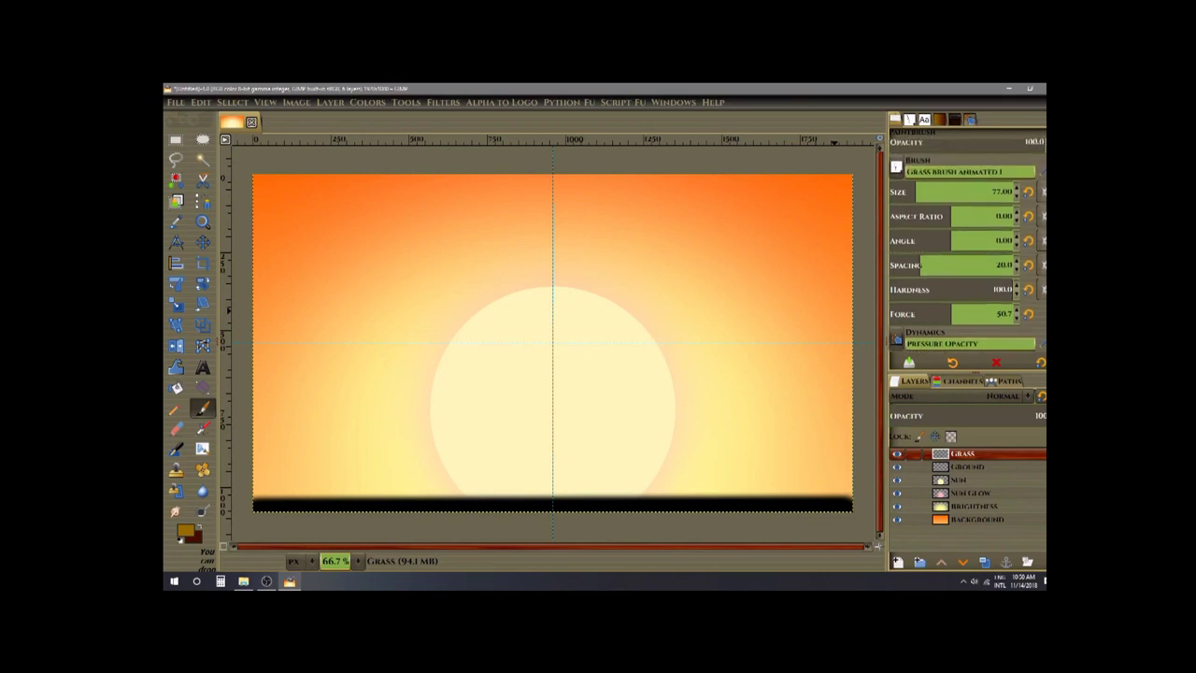
{"action": "left_click", "coordinate": [970, 121]}
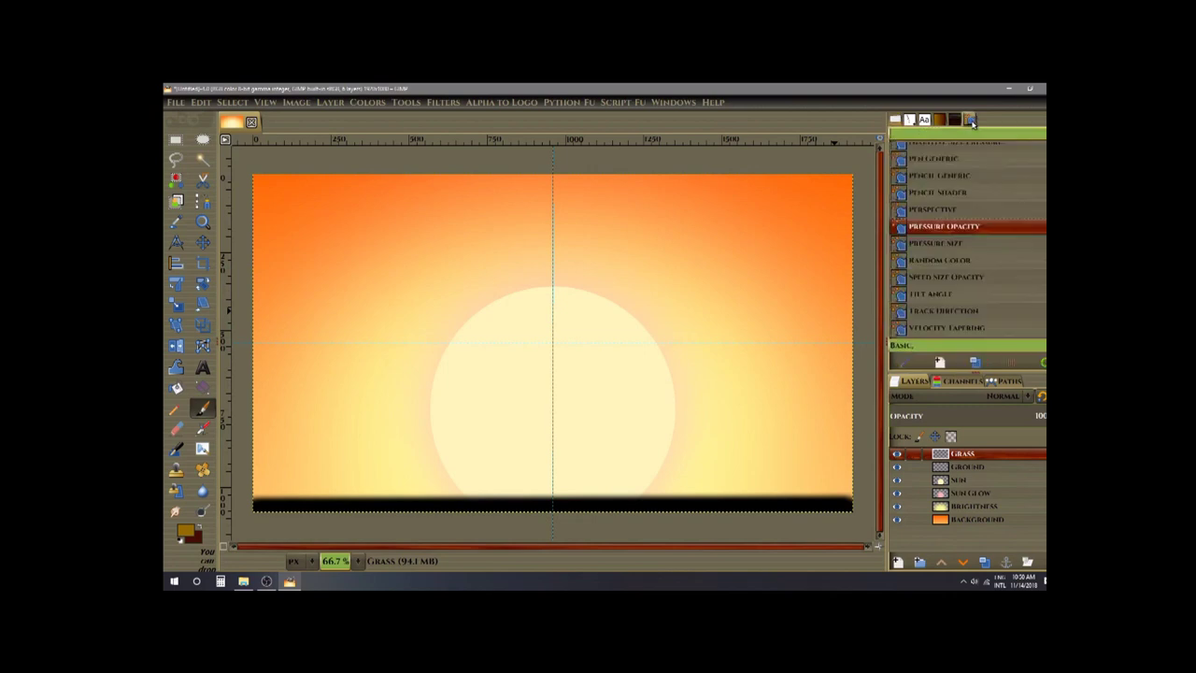
{"action": "scroll", "coordinate": [964, 211], "scroll_direction": "up", "scroll_amount": 5}
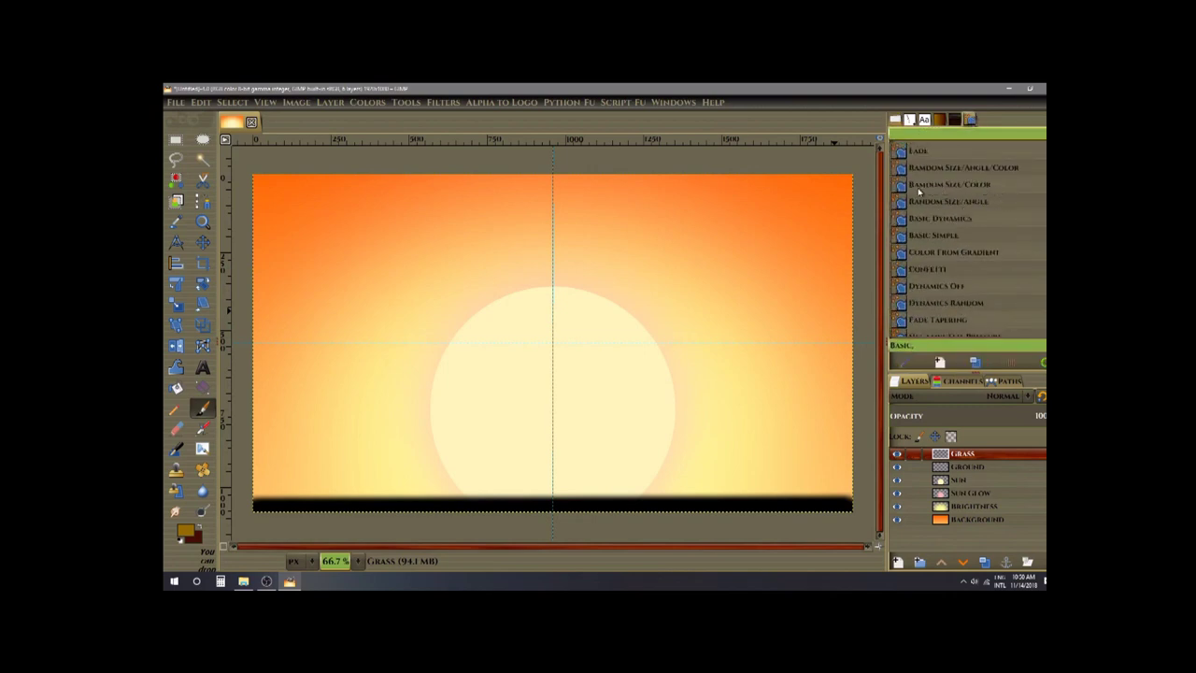
{"action": "left_click", "coordinate": [963, 186]}
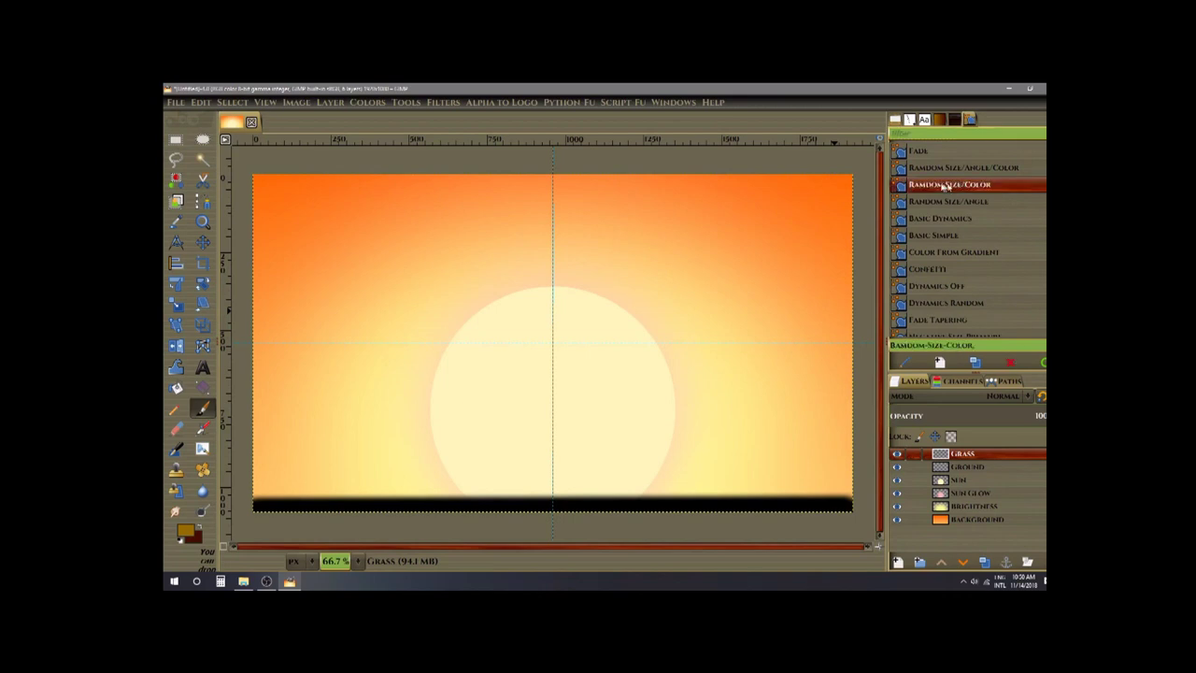
{"action": "left_click", "coordinate": [894, 120]}
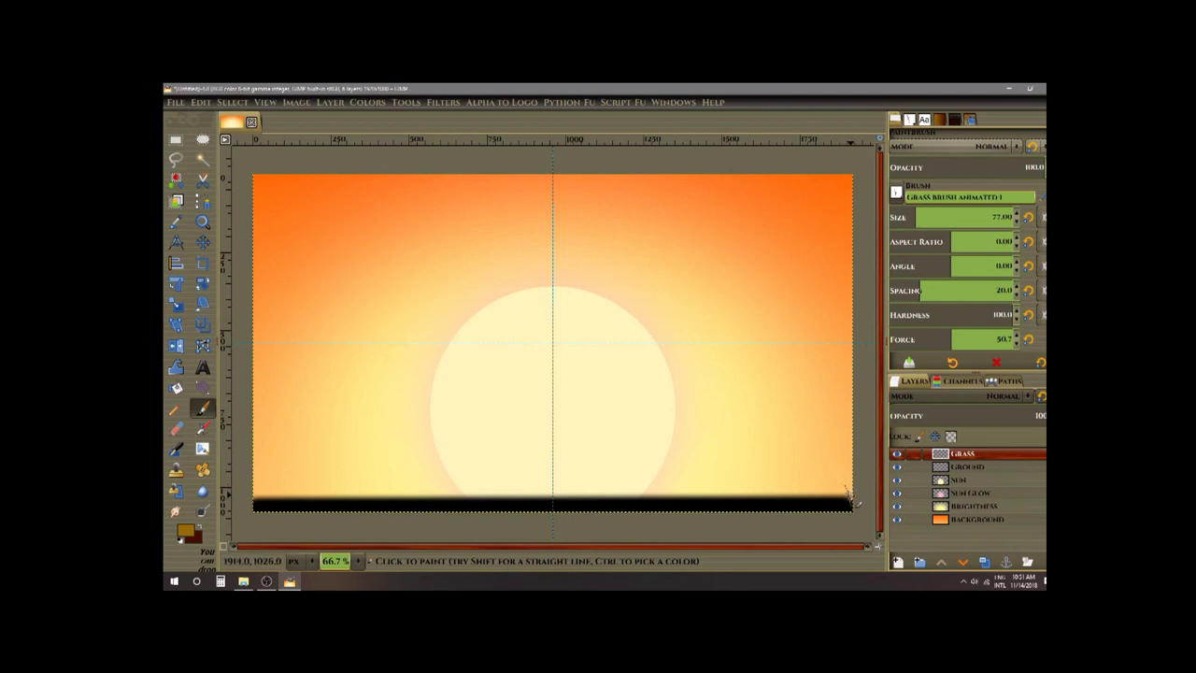
Paint brown grass blades along the whole black ground strip at the bottom.
{"action": "mouse_move", "coordinate": [845, 495]}
{"action": "left_mouse_down"}
{"action": "mouse_move", "coordinate": [553, 494]}
{"action": "mouse_move", "coordinate": [852, 506]}
{"action": "mouse_move", "coordinate": [563, 503]}
{"action": "mouse_move", "coordinate": [753, 506]}
{"action": "mouse_move", "coordinate": [590, 505]}
{"action": "mouse_move", "coordinate": [858, 505]}
{"action": "mouse_move", "coordinate": [550, 507]}
{"action": "mouse_move", "coordinate": [856, 511]}
{"action": "mouse_move", "coordinate": [752, 516]}
{"action": "left_mouse_up"}
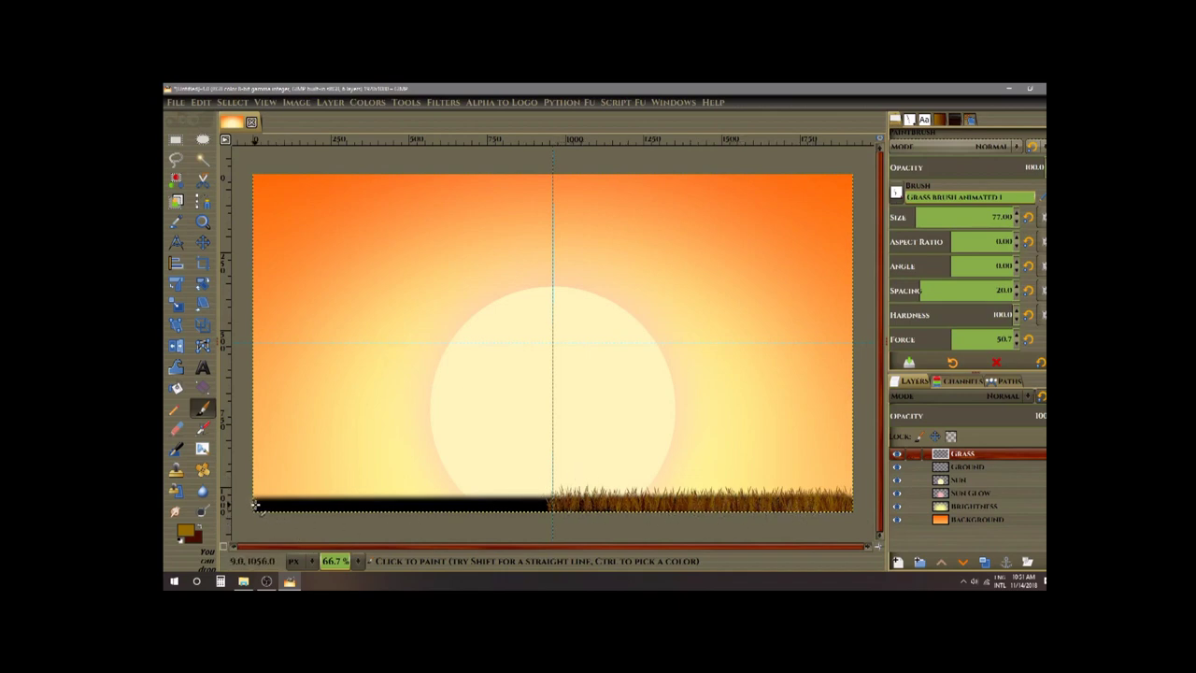
{"action": "mouse_move", "coordinate": [259, 505]}
{"action": "left_mouse_down"}
{"action": "mouse_move", "coordinate": [548, 504]}
{"action": "mouse_move", "coordinate": [260, 503]}
{"action": "mouse_move", "coordinate": [406, 495]}
{"action": "mouse_move", "coordinate": [551, 497]}
{"action": "mouse_move", "coordinate": [256, 502]}
{"action": "mouse_move", "coordinate": [572, 506]}
{"action": "mouse_move", "coordinate": [238, 514]}
{"action": "mouse_move", "coordinate": [831, 513]}
{"action": "mouse_move", "coordinate": [847, 502]}
{"action": "left_mouse_up"}
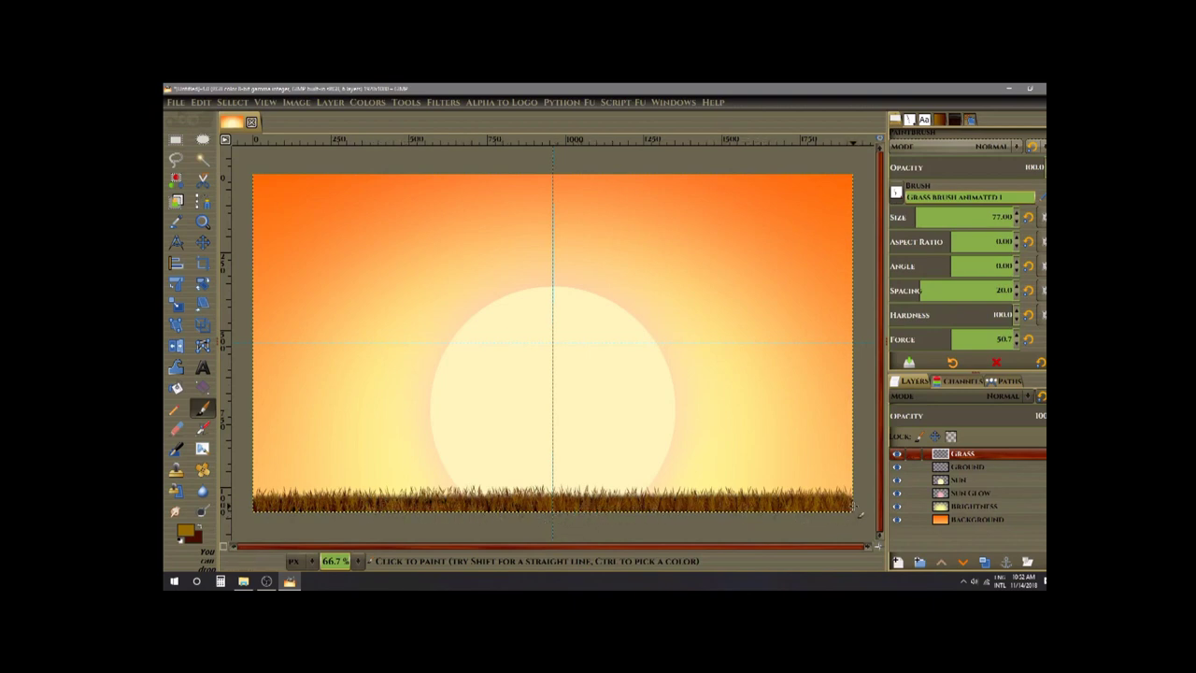
{"action": "left_click", "coordinate": [998, 399]}
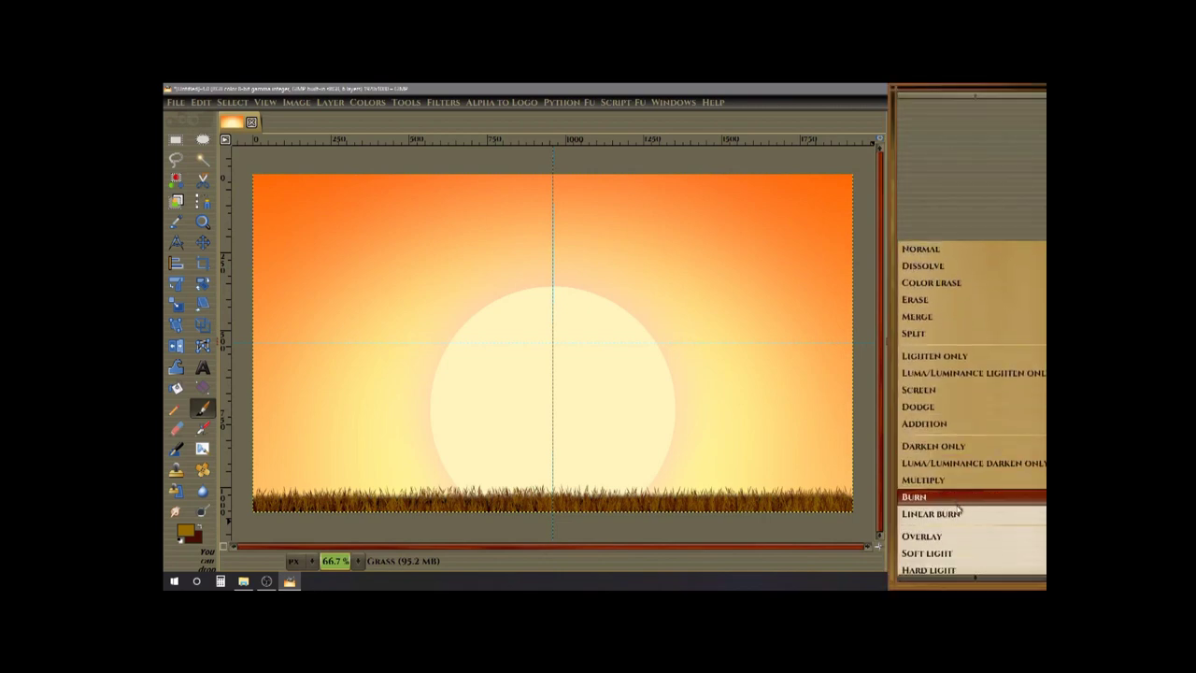
Set the Grass layer to Linear Burn, undo stray marks near the sun, and add grass bottom right.
{"action": "left_click", "coordinate": [960, 512]}
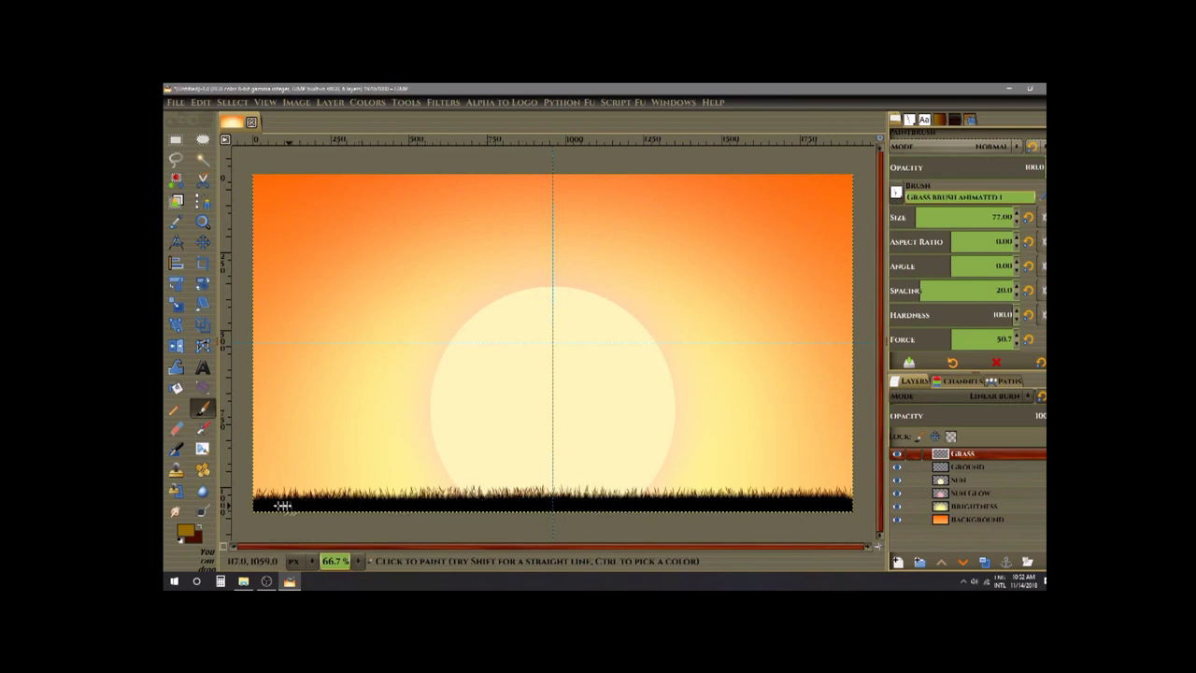
{"action": "left_click", "coordinate": [694, 400]}
{"action": "left_click_drag", "start_coordinate": [596, 286], "coordinate": [652, 324]}
{"action": "key", "text": "ctrl+z"}
{"action": "left_click_drag", "start_coordinate": [769, 496], "coordinate": [841, 504]}
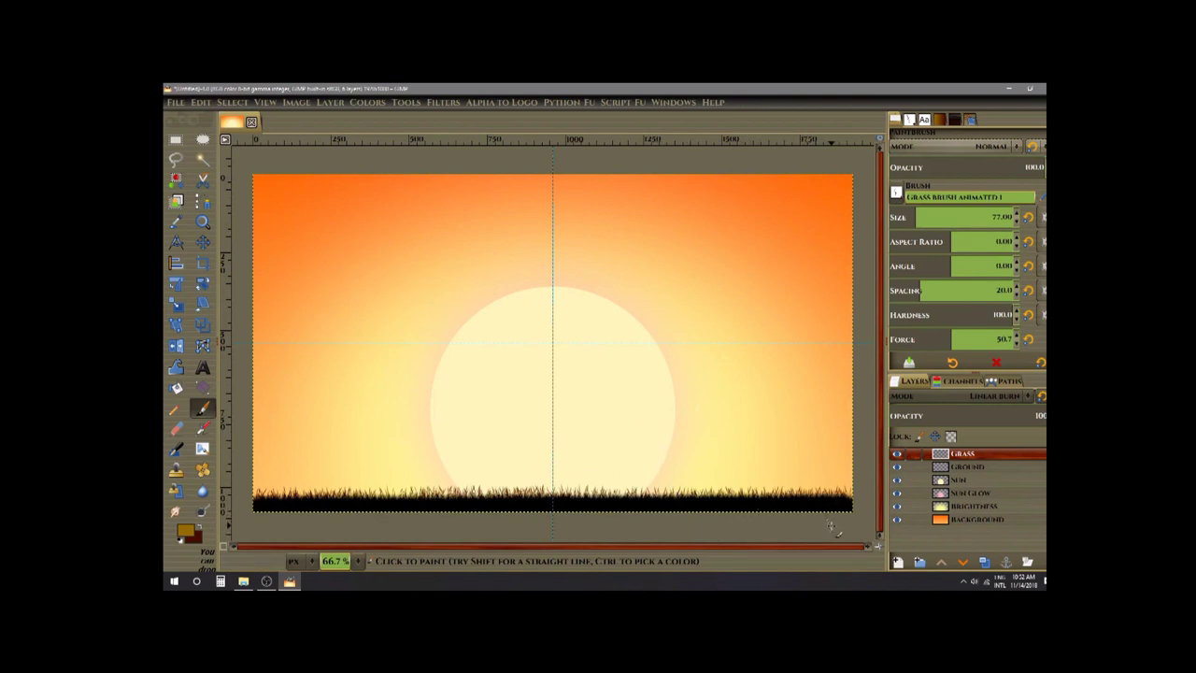
{"action": "left_click", "coordinate": [899, 561]}
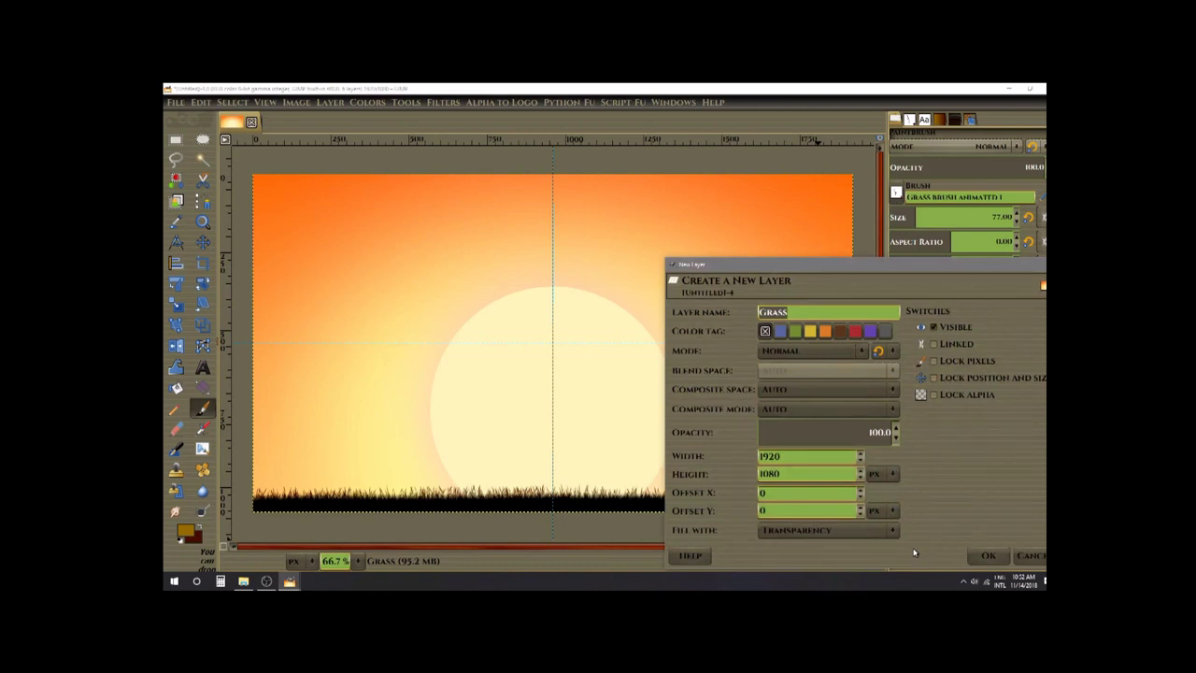
Name the new layer Tree and pick the Big tree Dark brush.
{"action": "type", "text": "lree"}
{"action": "key", "text": "Return"}
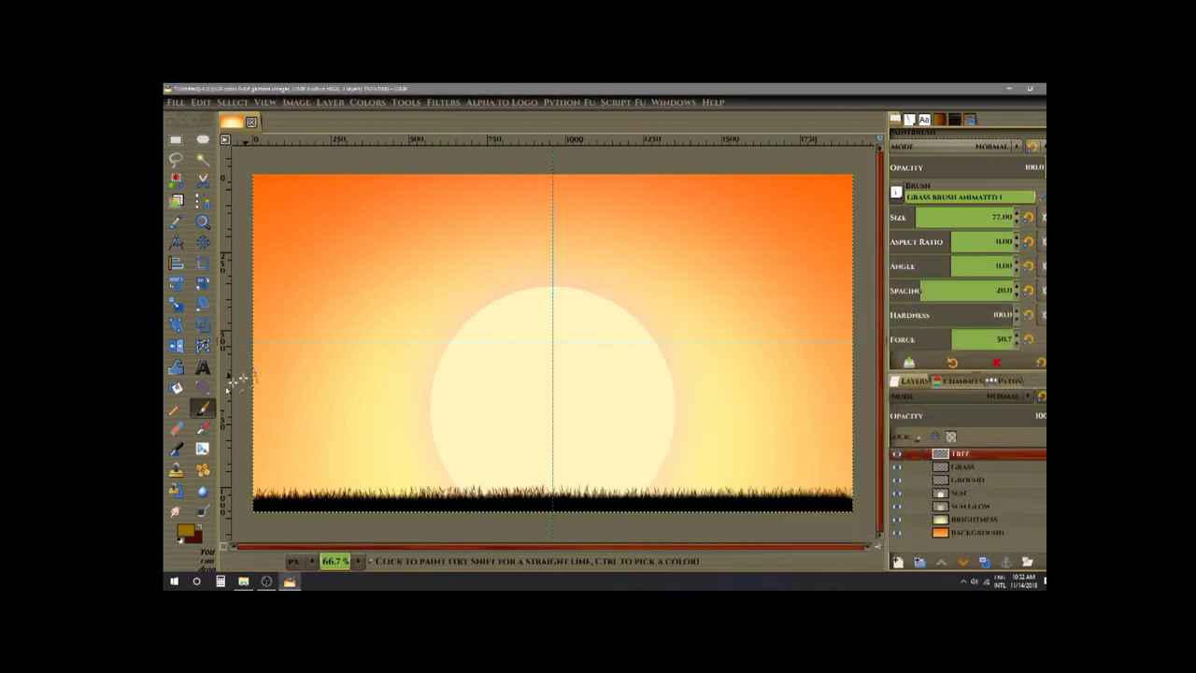
{"action": "left_click", "coordinate": [911, 122]}
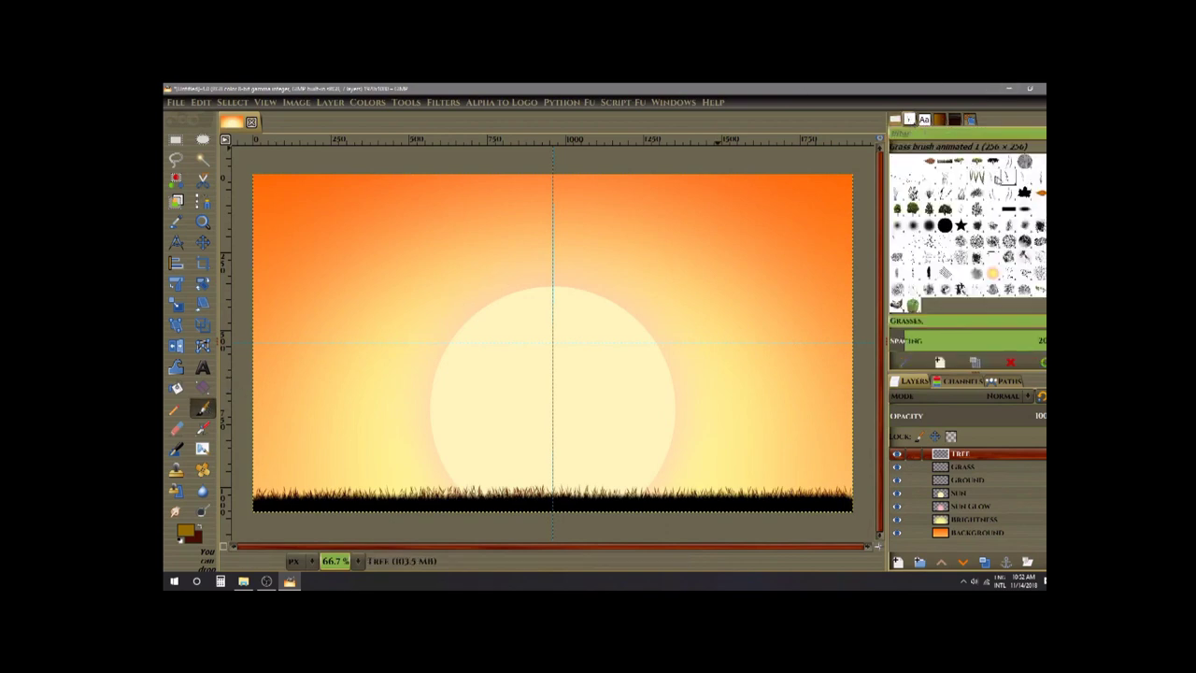
{"action": "left_click", "coordinate": [994, 162]}
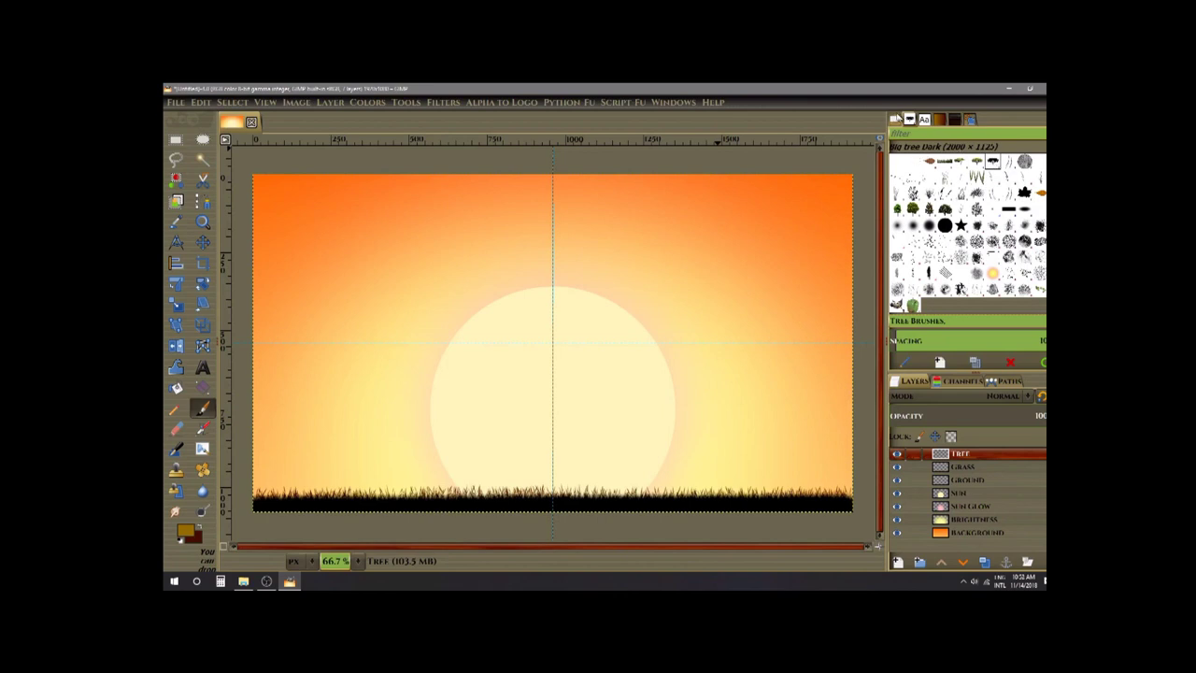
{"action": "left_click", "coordinate": [890, 339]}
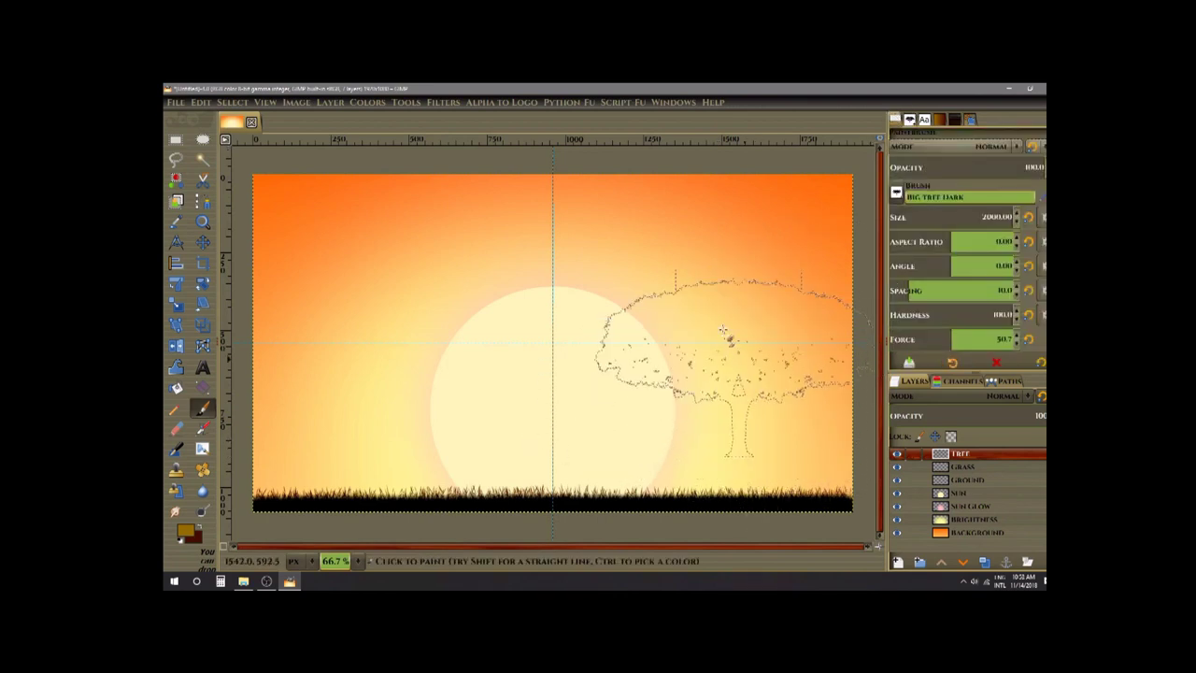
Use Pressure Opacity dynamics and stamp a large black tree right of the sun.
{"action": "left_click", "coordinate": [971, 121]}
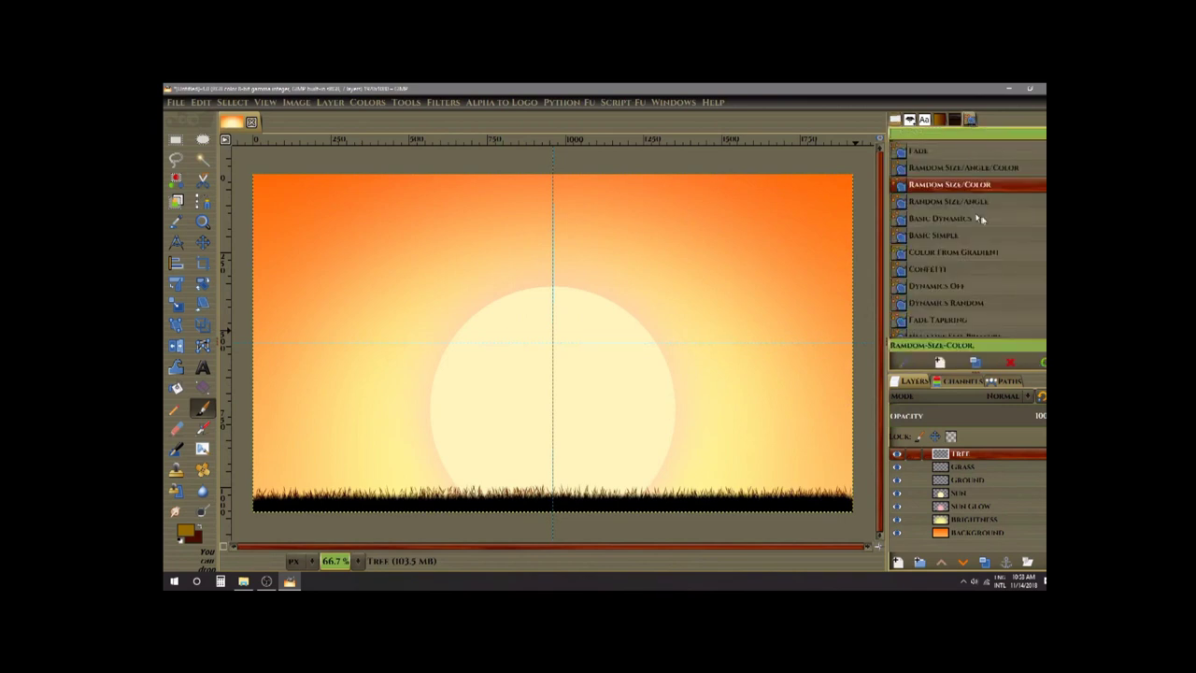
{"action": "scroll", "coordinate": [962, 195], "scroll_direction": "down", "scroll_amount": 5}
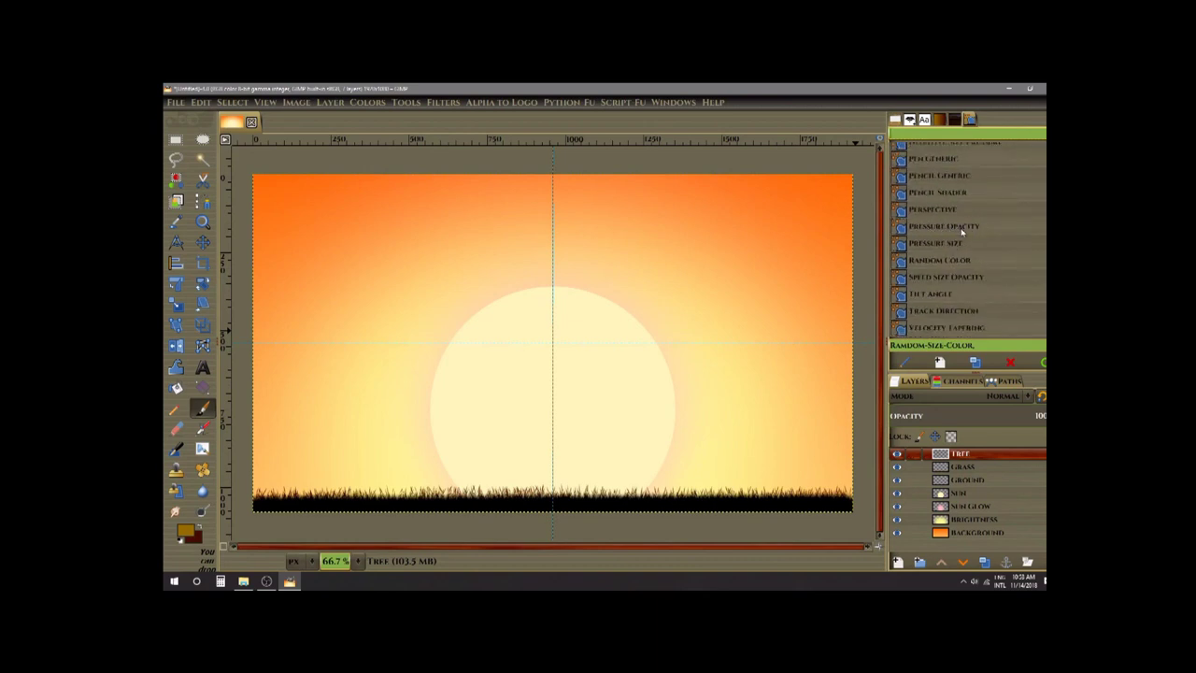
{"action": "left_click", "coordinate": [955, 227]}
{"action": "left_click", "coordinate": [897, 120]}
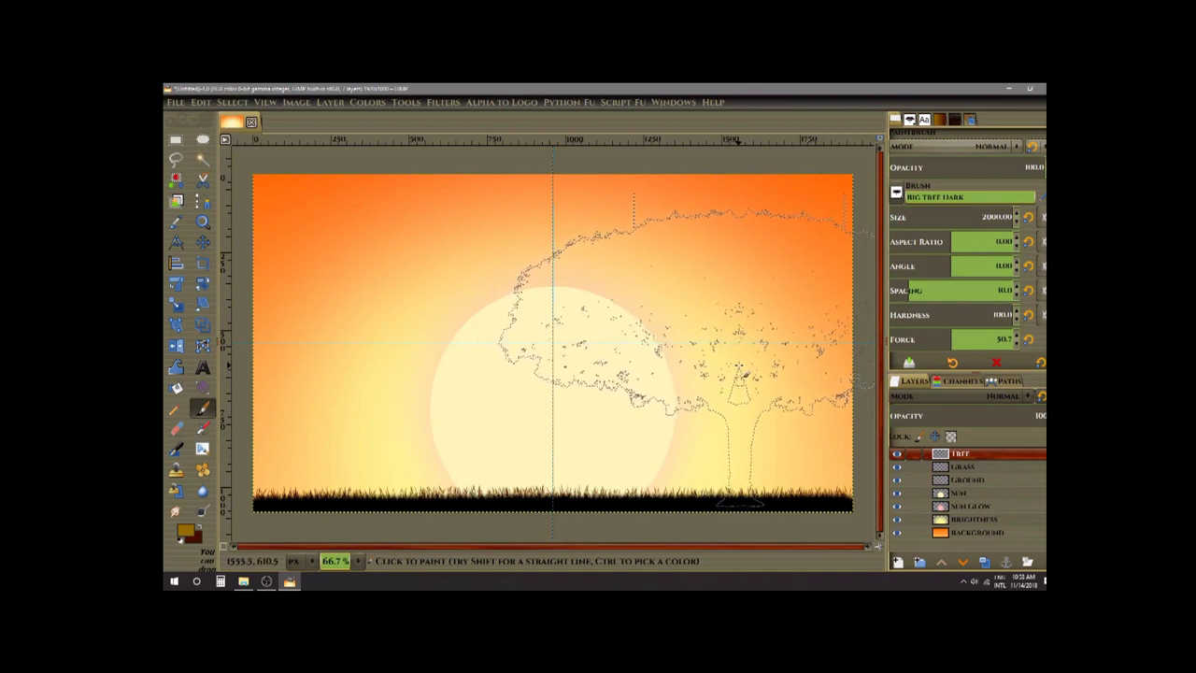
{"action": "left_click", "coordinate": [745, 374]}
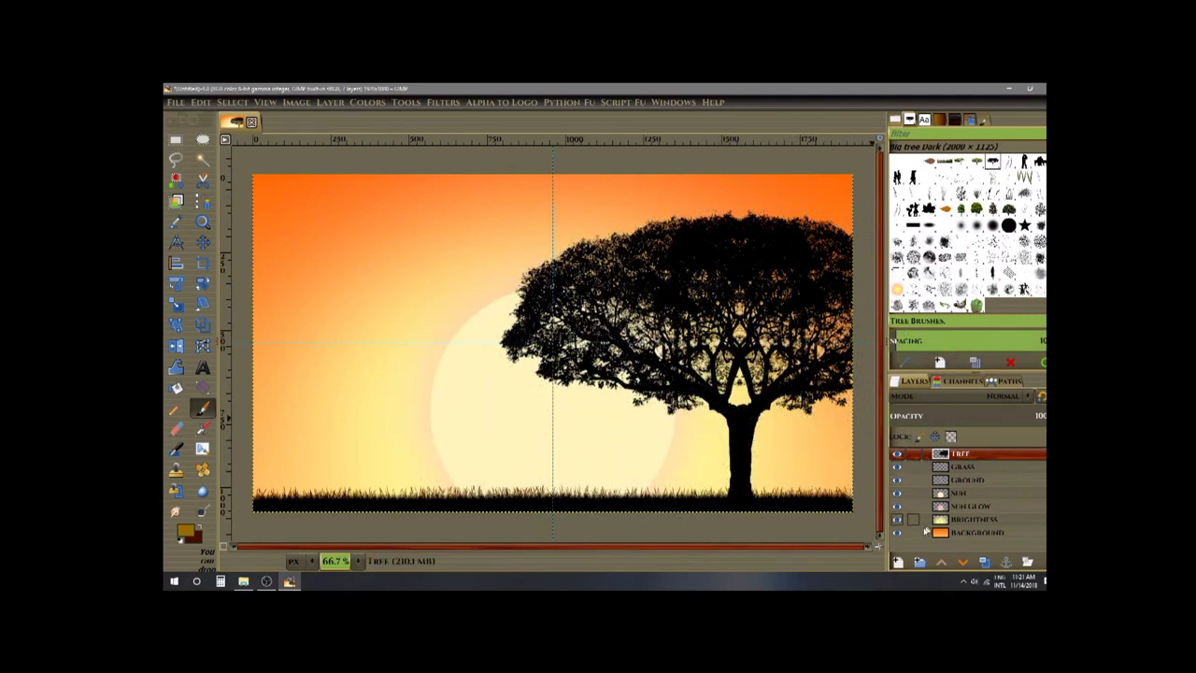
{"action": "left_click", "coordinate": [897, 562]}
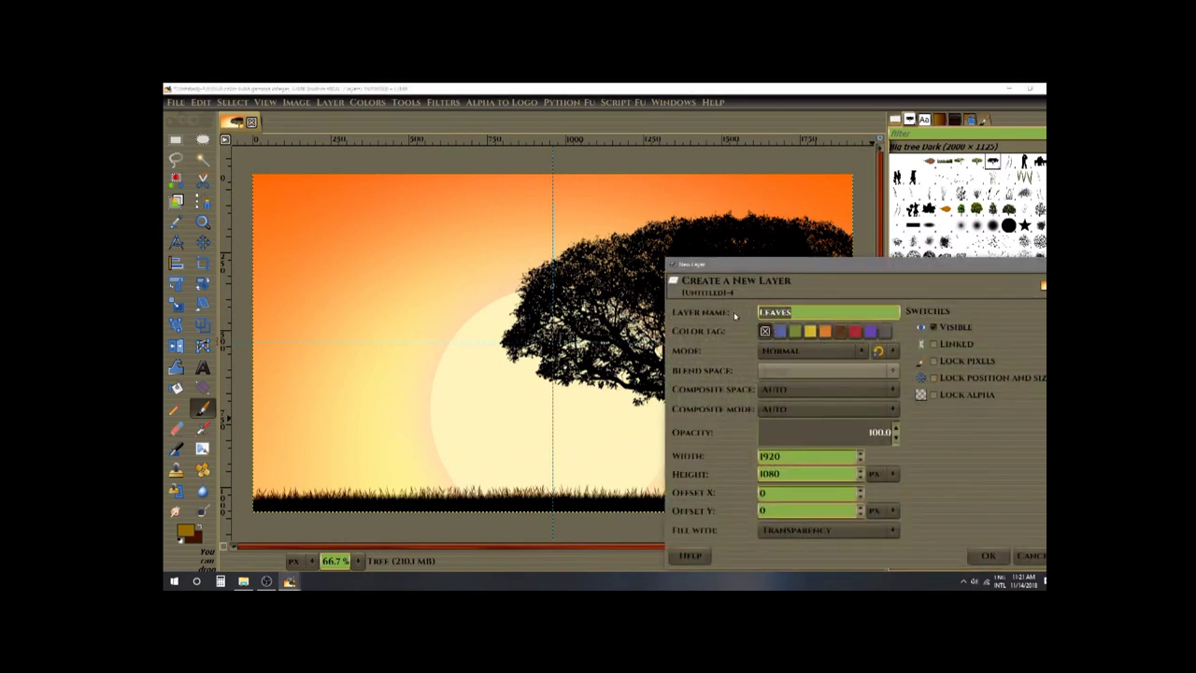
Name the layer PEOPLE and stamp the Couple #2 bench silhouette left of the tree.
{"action": "type", "text": "F"}
{"action": "type", "text": "EOPLE"}
{"action": "key", "text": "Return"}
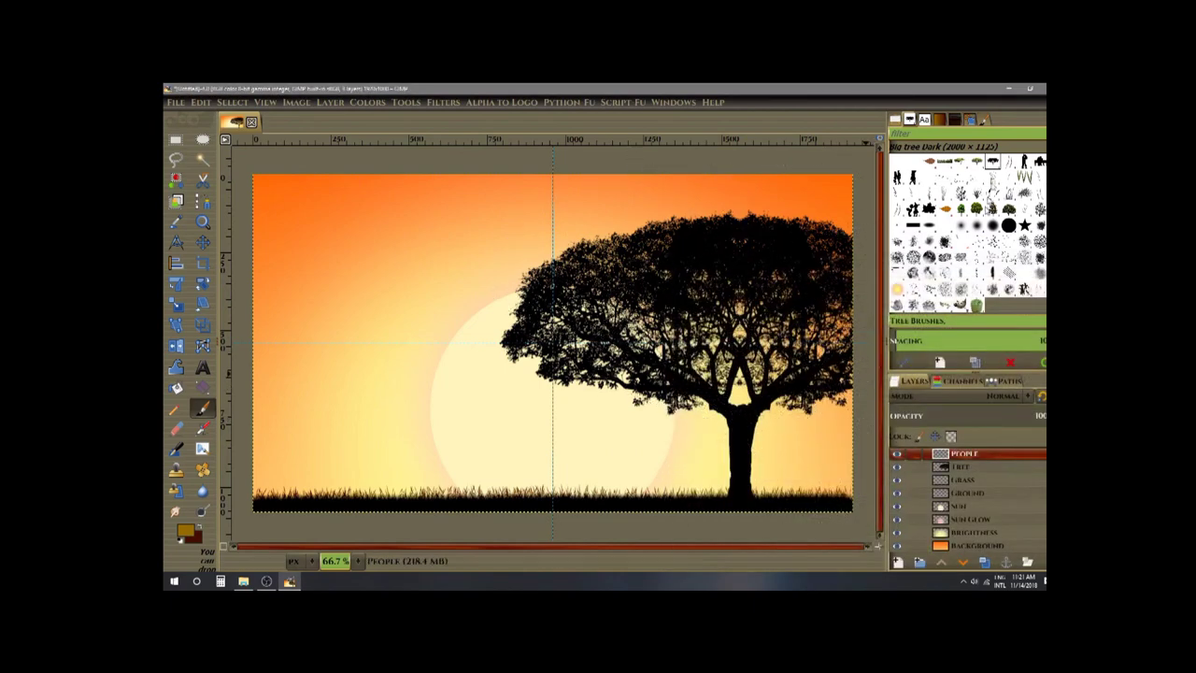
{"action": "left_click", "coordinate": [1039, 162]}
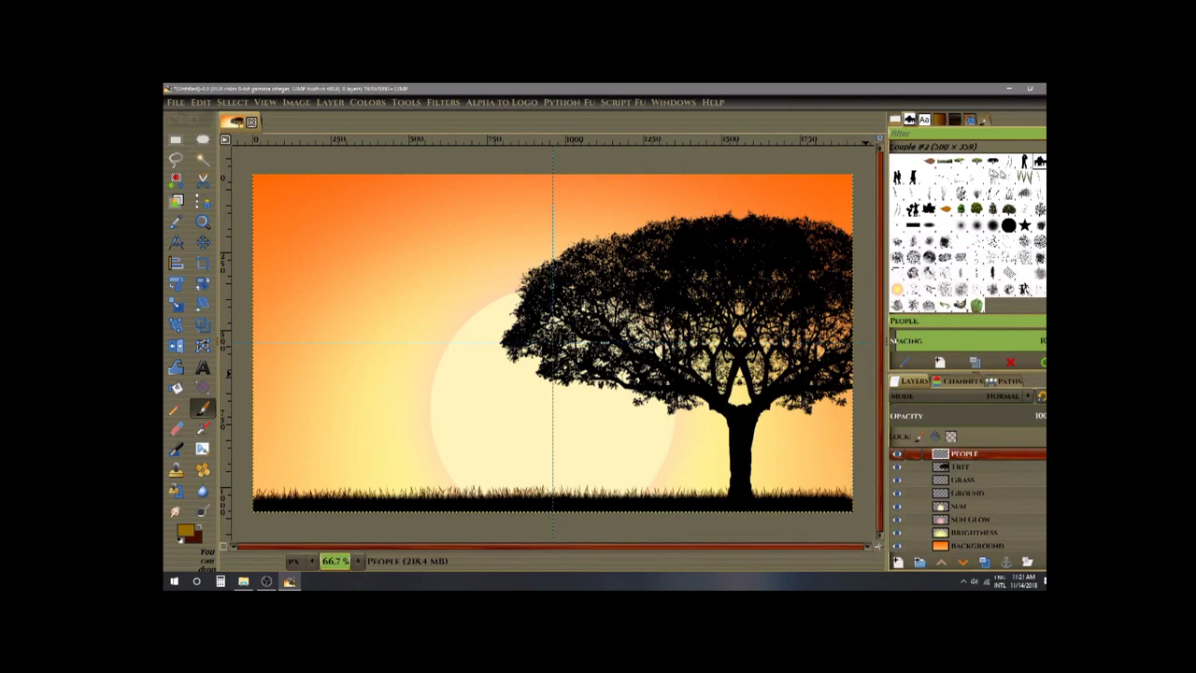
{"action": "left_click", "coordinate": [896, 120]}
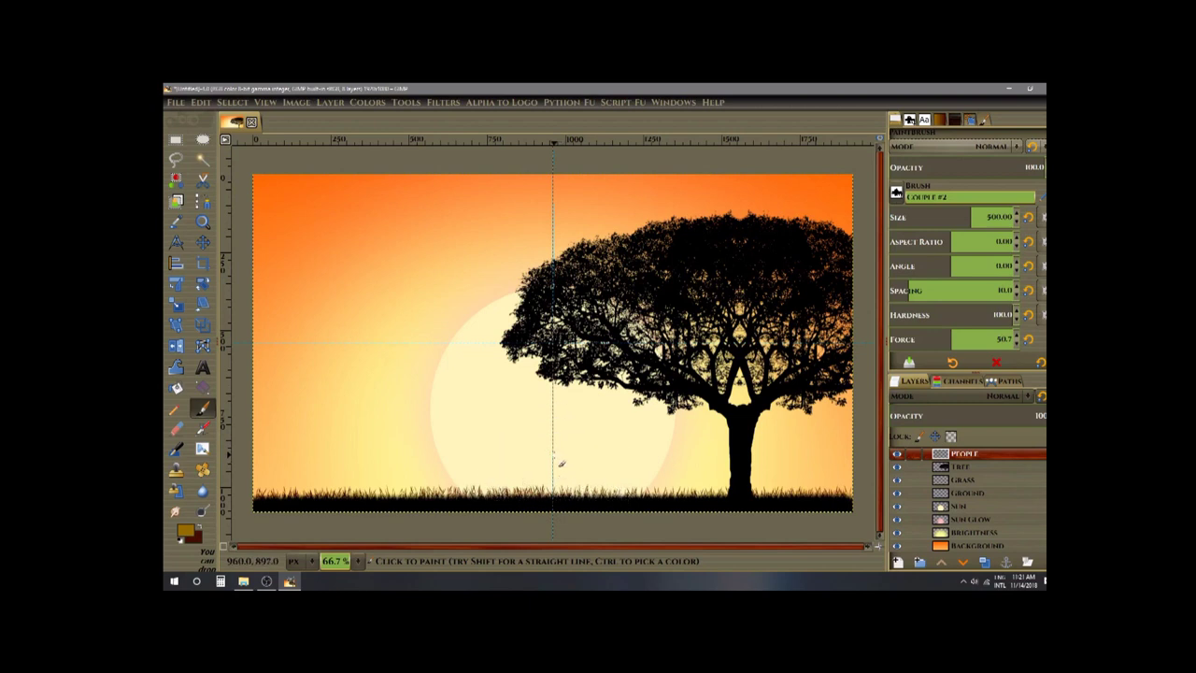
{"action": "left_click", "coordinate": [560, 463]}
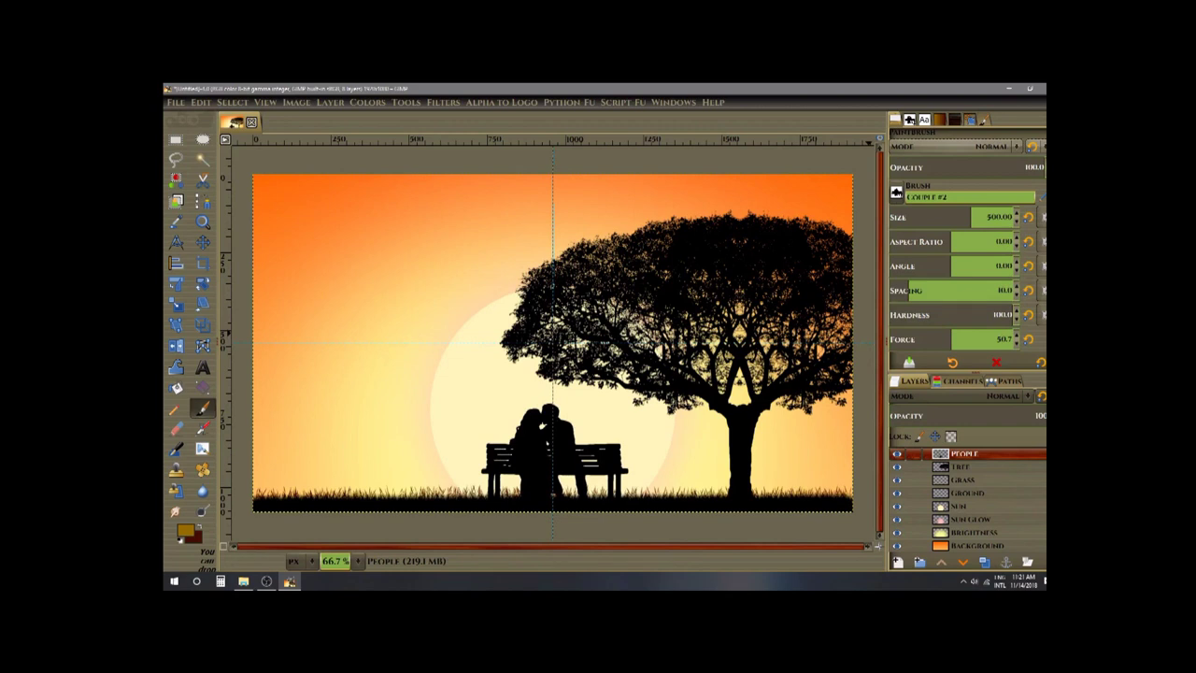
{"action": "left_click", "coordinate": [967, 494]}
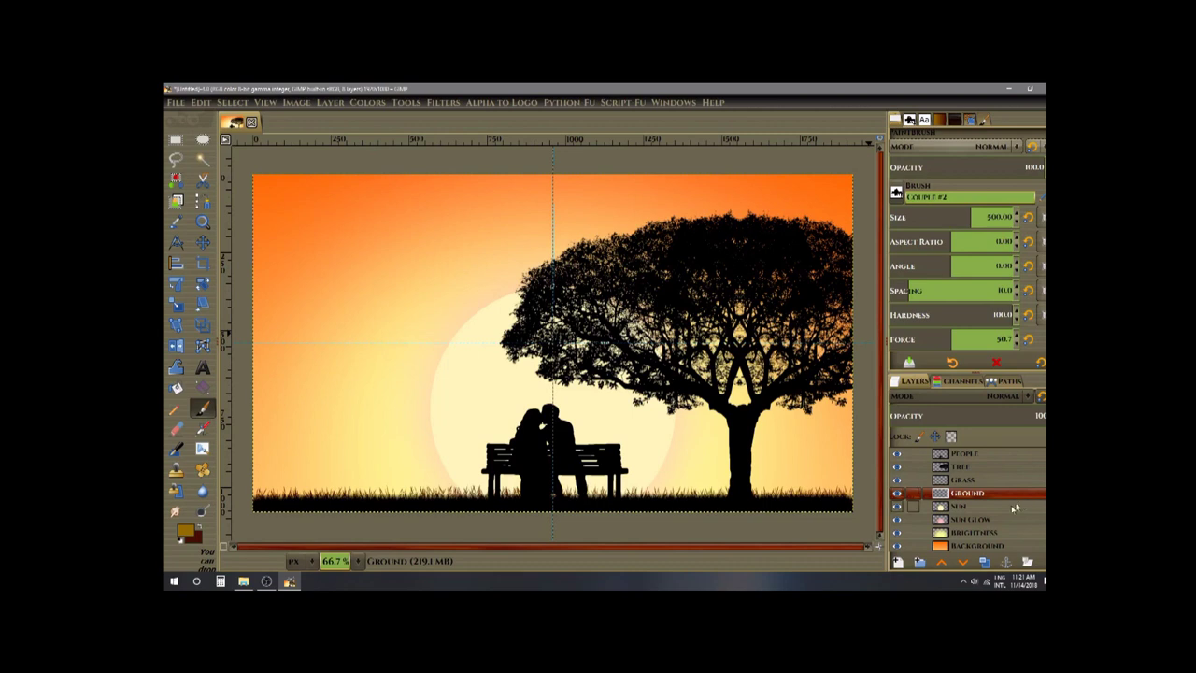
Create a LEAVES layer and choose the Small Autumn Leaves brush.
{"action": "left_click", "coordinate": [897, 561]}
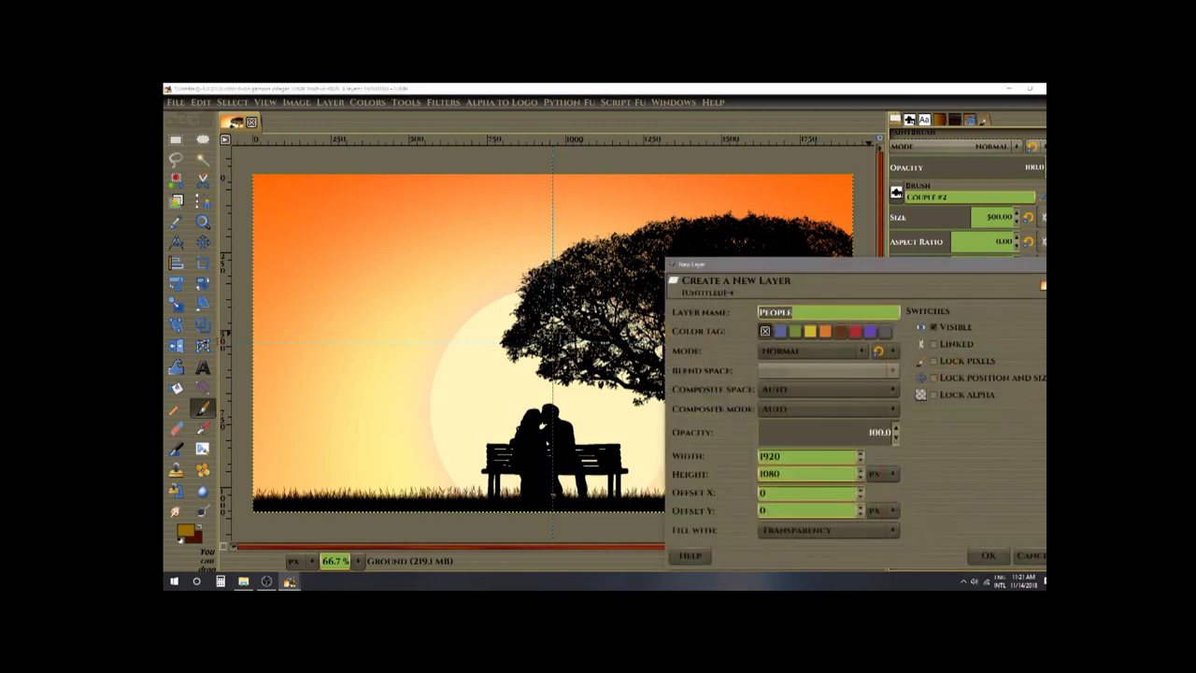
{"action": "type", "text": "Li"}
{"action": "type", "text": "aves"}
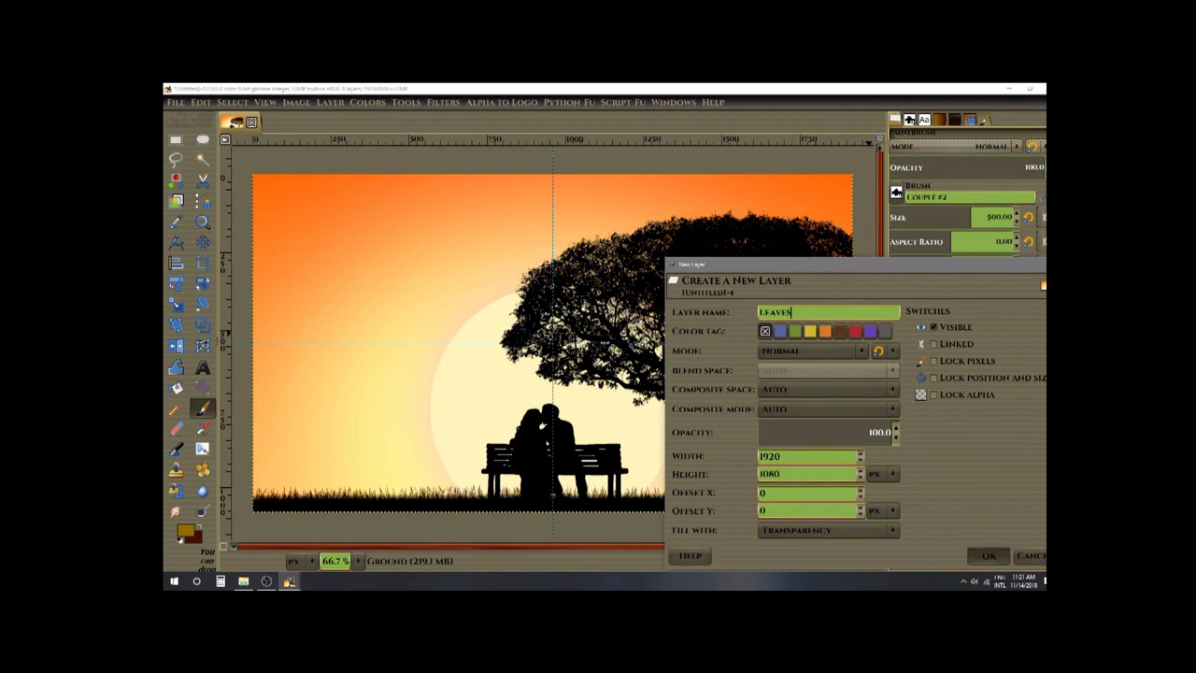
{"action": "left_click", "coordinate": [987, 555]}
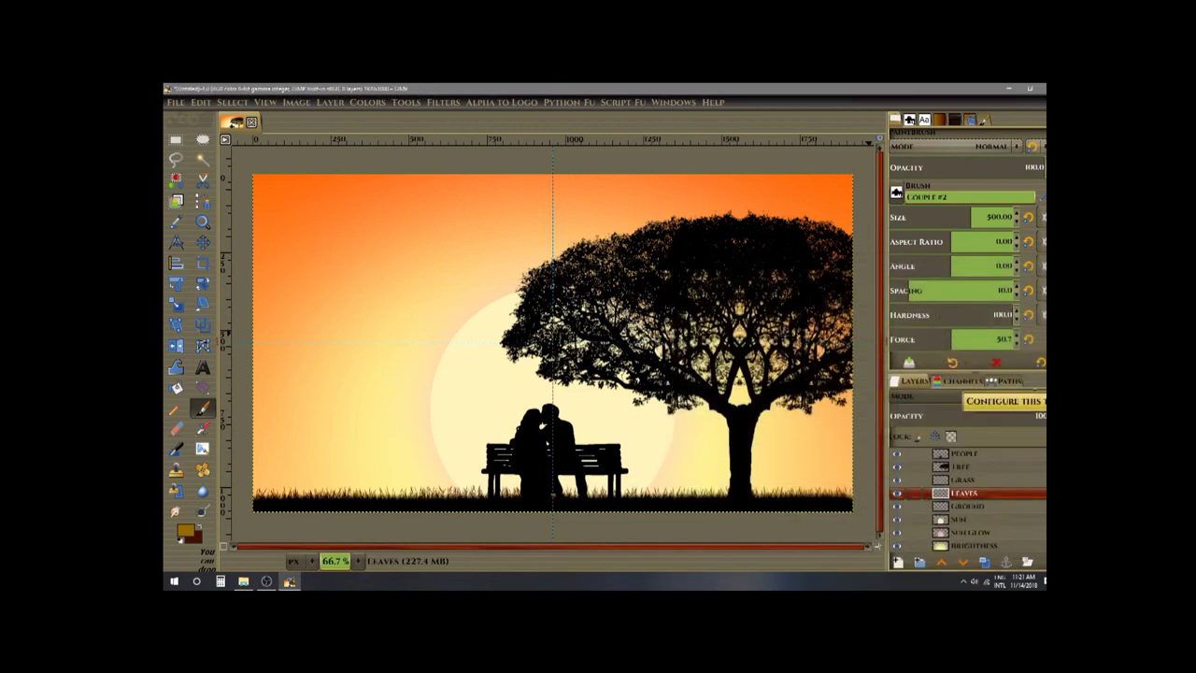
{"action": "left_click", "coordinate": [910, 120]}
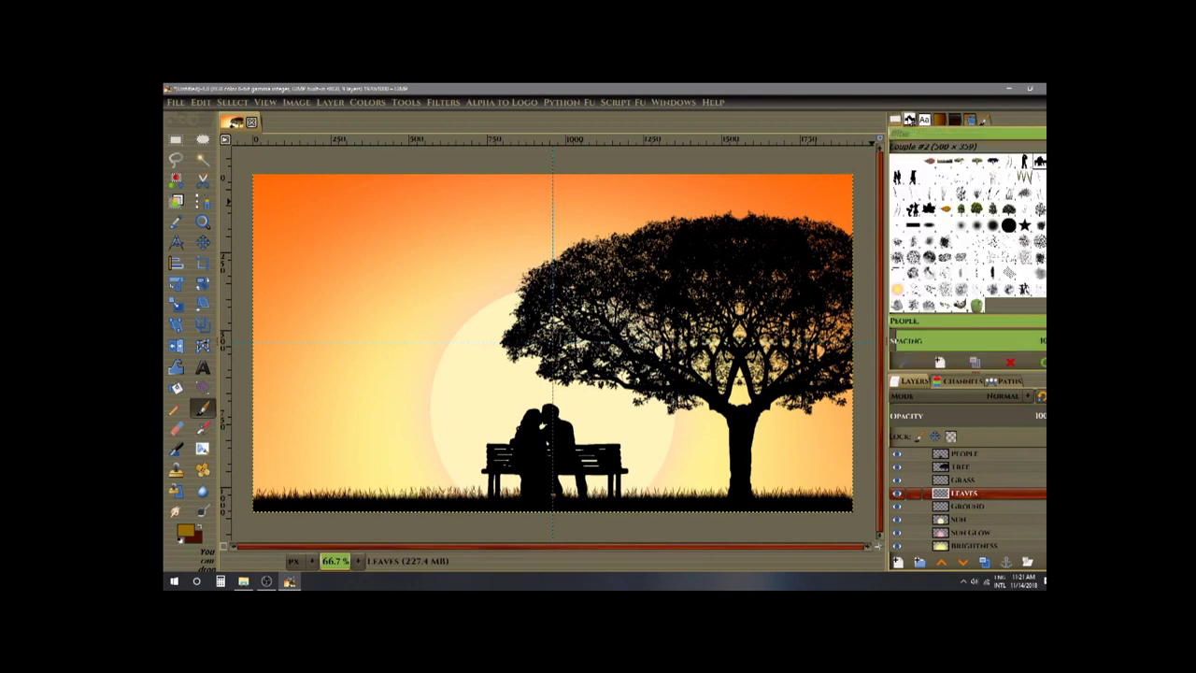
{"action": "left_click", "coordinate": [944, 209]}
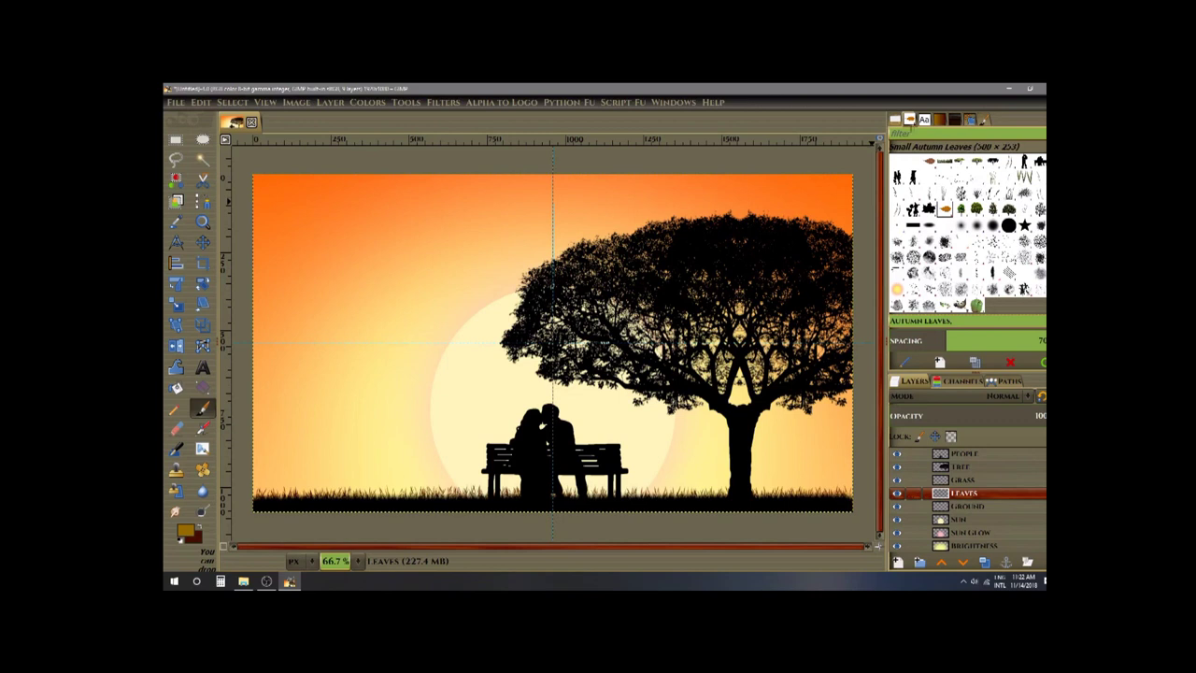
{"action": "left_click", "coordinate": [895, 120]}
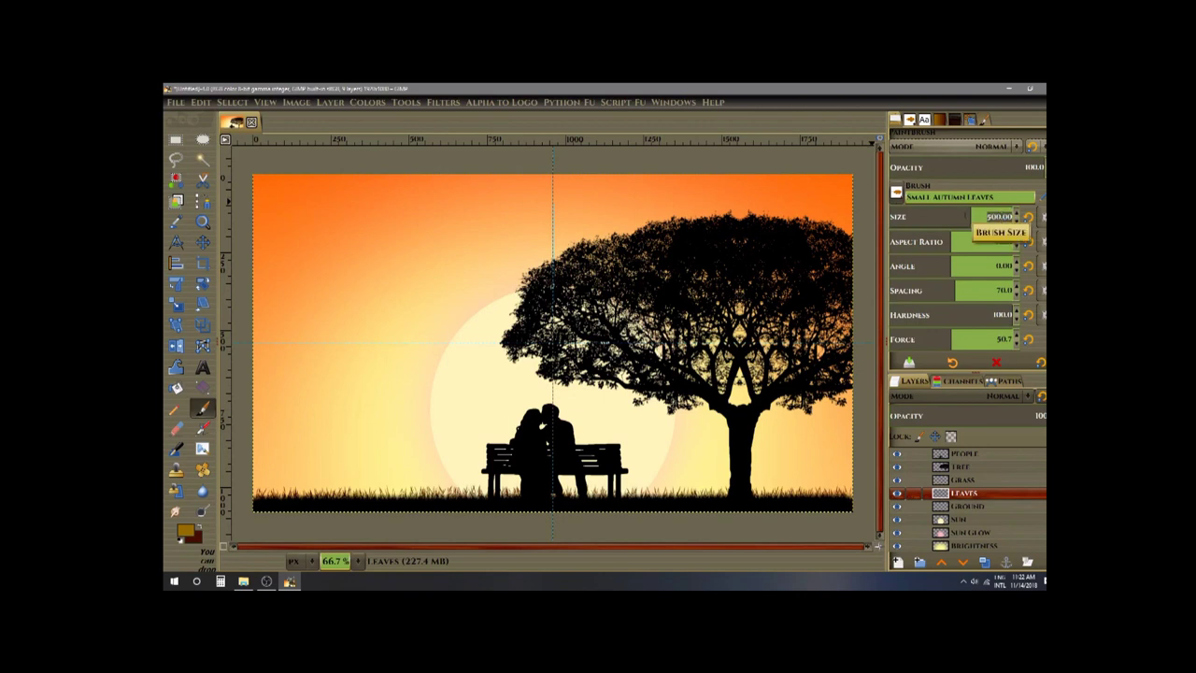
Set the brush size to 25, widen the spacing, and apply Random Size/Angle dynamics.
{"action": "type", "text": "25"}
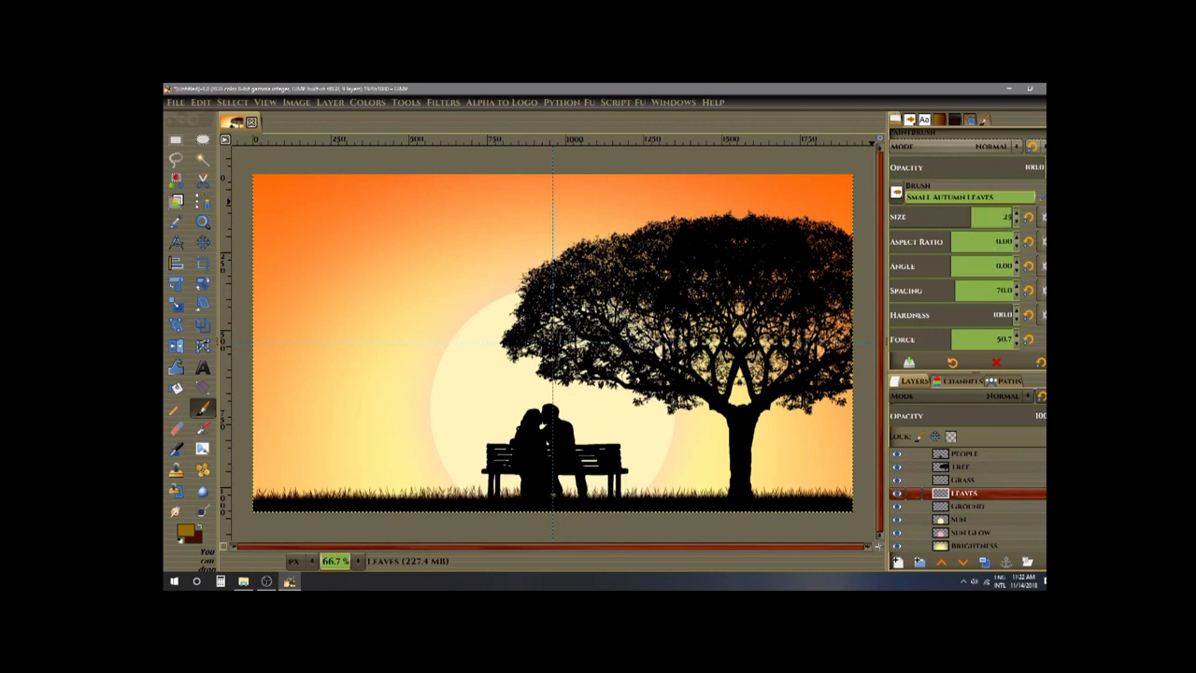
{"action": "key", "text": "Return"}
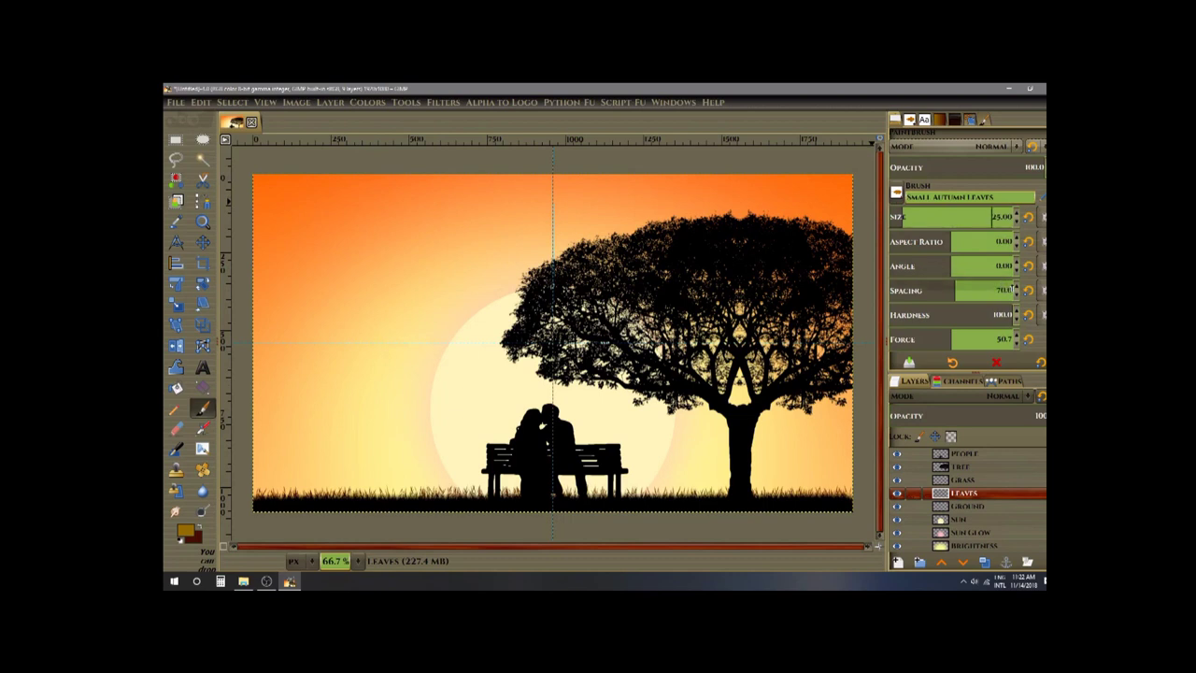
{"action": "left_click", "coordinate": [972, 289]}
{"action": "type", "text": "7.4"}
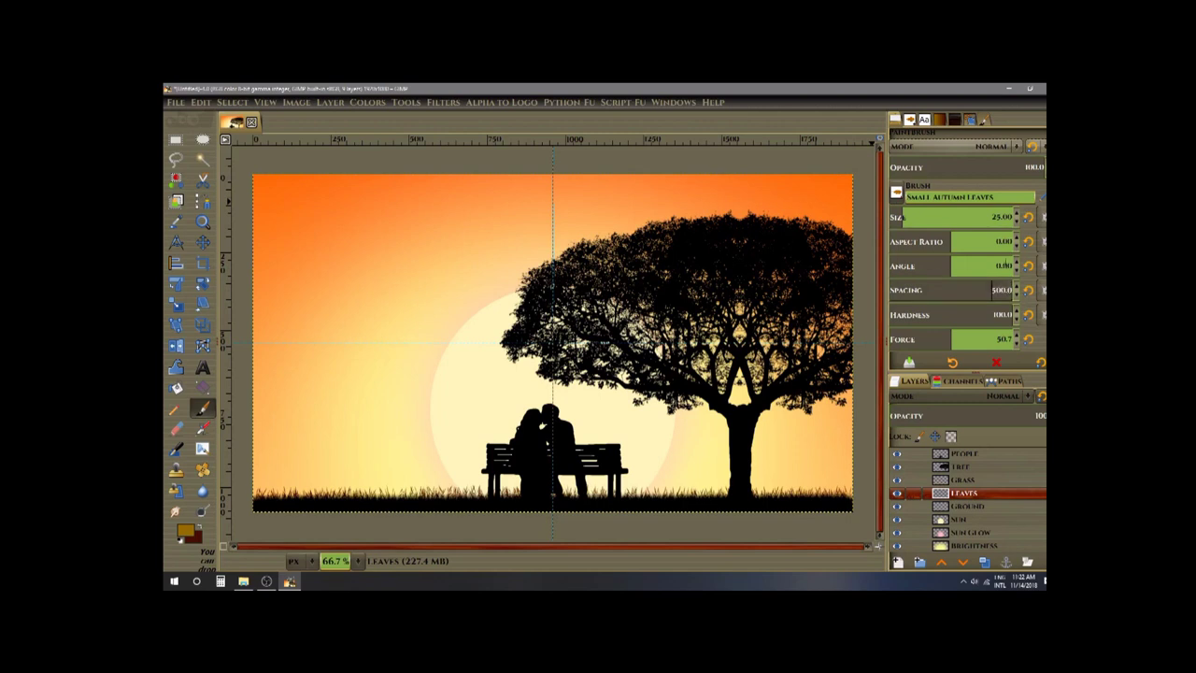
{"action": "left_click", "coordinate": [972, 121]}
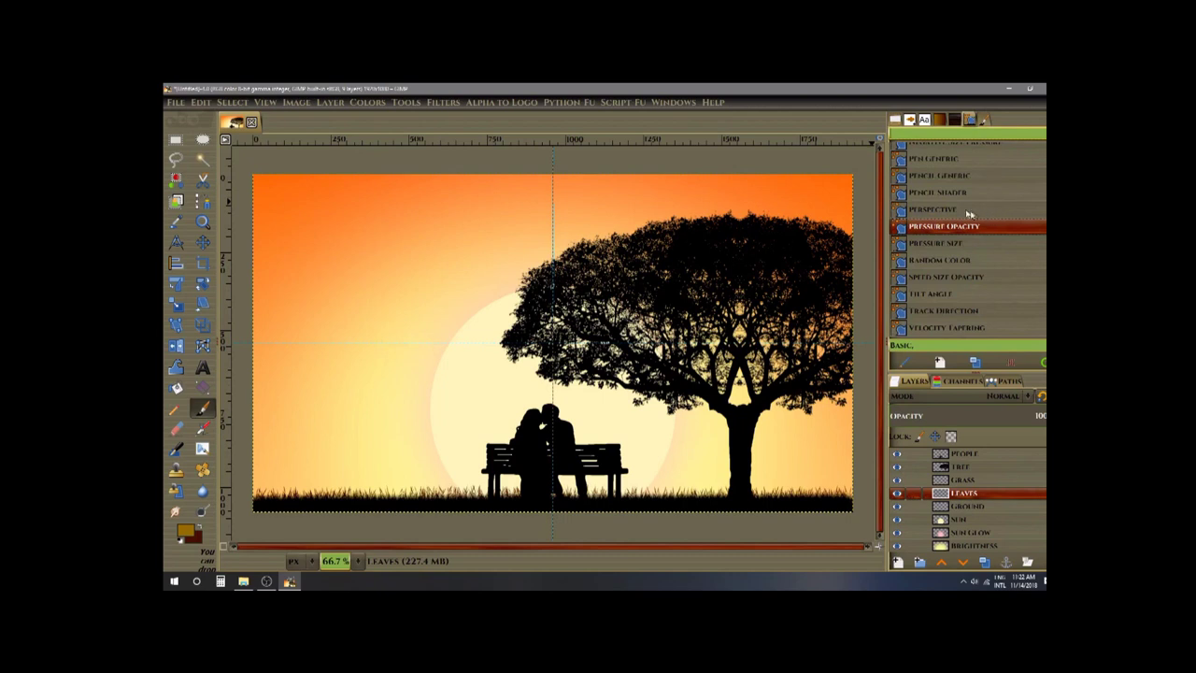
{"action": "scroll", "coordinate": [962, 215], "scroll_direction": "up", "scroll_amount": 5}
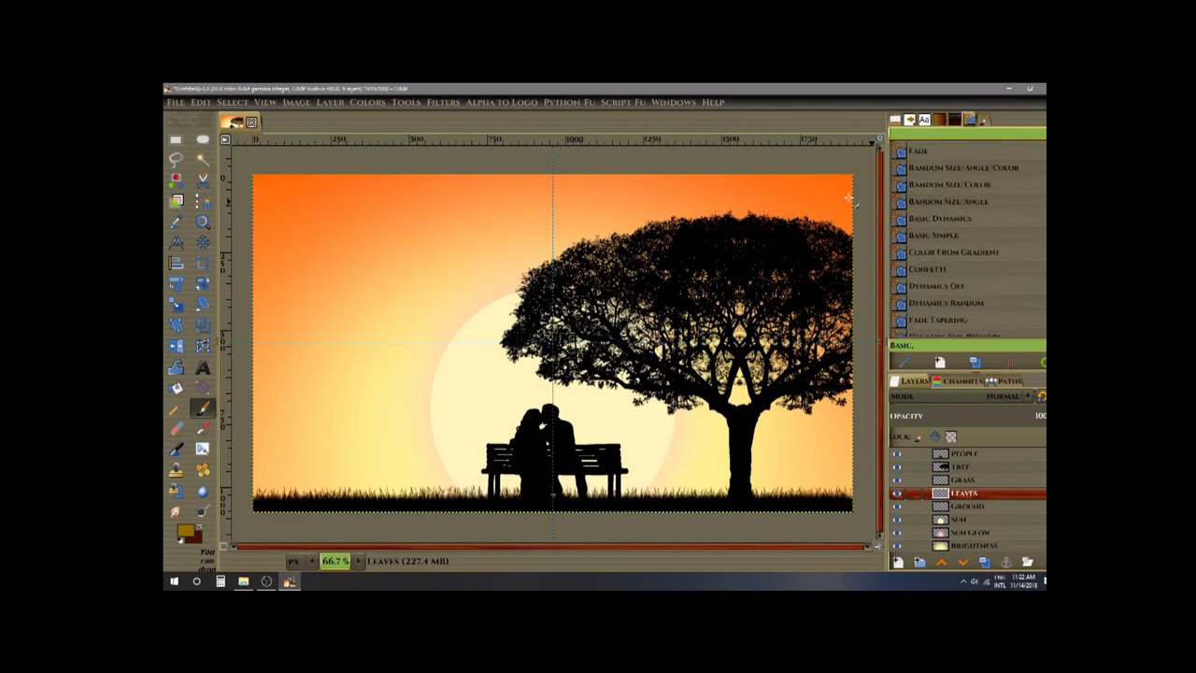
{"action": "left_click", "coordinate": [957, 202]}
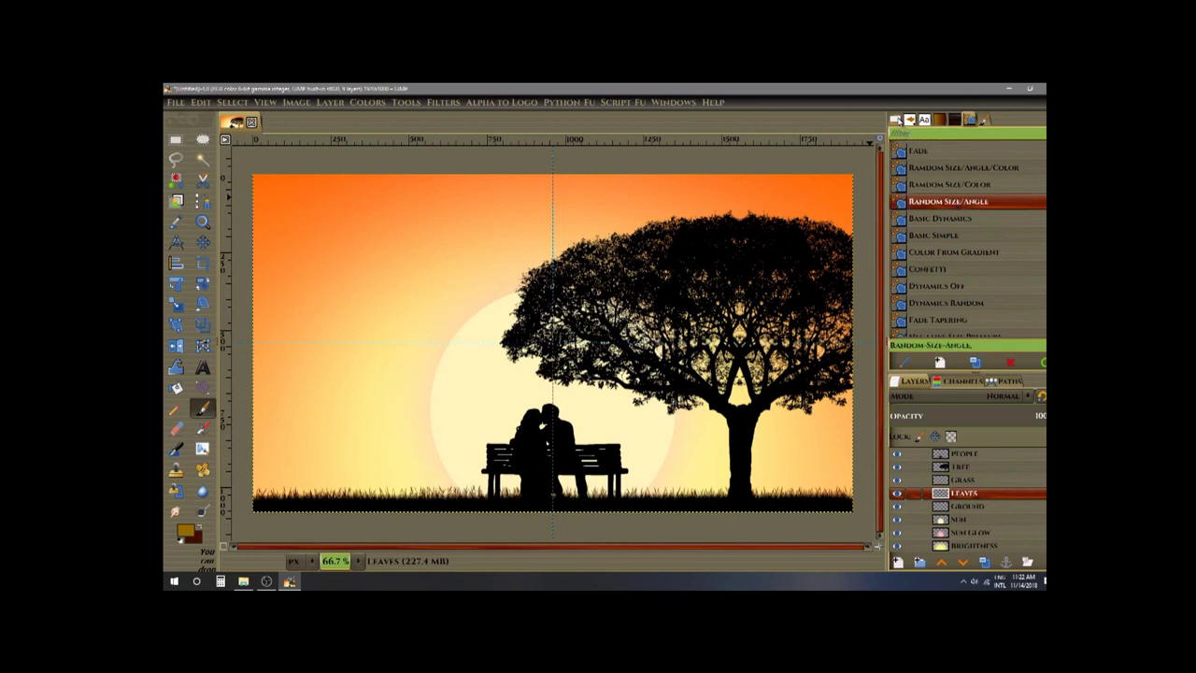
{"action": "left_click", "coordinate": [899, 121]}
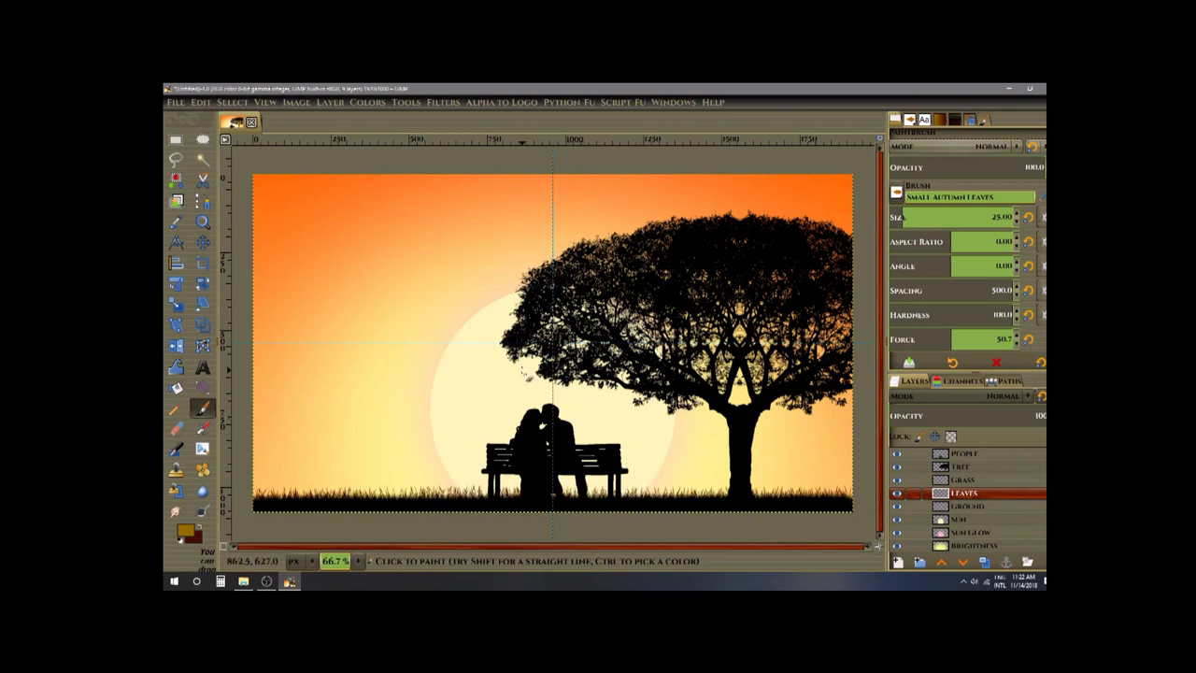
Scatter small autumn leaves from the tree's foliage down around the trunk and bench.
{"action": "mouse_move", "coordinate": [527, 377]}
{"action": "left_mouse_down"}
{"action": "mouse_move", "coordinate": [684, 420]}
{"action": "mouse_move", "coordinate": [699, 448]}
{"action": "mouse_move", "coordinate": [734, 453]}
{"action": "left_mouse_up"}
{"action": "mouse_move", "coordinate": [824, 432]}
{"action": "left_mouse_down"}
{"action": "mouse_move", "coordinate": [714, 418]}
{"action": "mouse_move", "coordinate": [659, 454]}
{"action": "mouse_move", "coordinate": [705, 472]}
{"action": "mouse_move", "coordinate": [842, 476]}
{"action": "mouse_move", "coordinate": [683, 502]}
{"action": "mouse_move", "coordinate": [647, 494]}
{"action": "mouse_move", "coordinate": [660, 481]}
{"action": "mouse_move", "coordinate": [598, 427]}
{"action": "mouse_move", "coordinate": [518, 399]}
{"action": "mouse_move", "coordinate": [497, 415]}
{"action": "mouse_move", "coordinate": [483, 459]}
{"action": "mouse_move", "coordinate": [497, 475]}
{"action": "mouse_move", "coordinate": [534, 461]}
{"action": "mouse_move", "coordinate": [683, 469]}
{"action": "mouse_move", "coordinate": [620, 457]}
{"action": "mouse_move", "coordinate": [566, 467]}
{"action": "mouse_move", "coordinate": [768, 447]}
{"action": "mouse_move", "coordinate": [676, 447]}
{"action": "mouse_move", "coordinate": [555, 413]}
{"action": "mouse_move", "coordinate": [484, 357]}
{"action": "mouse_move", "coordinate": [533, 344]}
{"action": "mouse_move", "coordinate": [518, 370]}
{"action": "mouse_move", "coordinate": [598, 398]}
{"action": "mouse_move", "coordinate": [611, 422]}
{"action": "mouse_move", "coordinate": [841, 449]}
{"action": "left_mouse_up"}
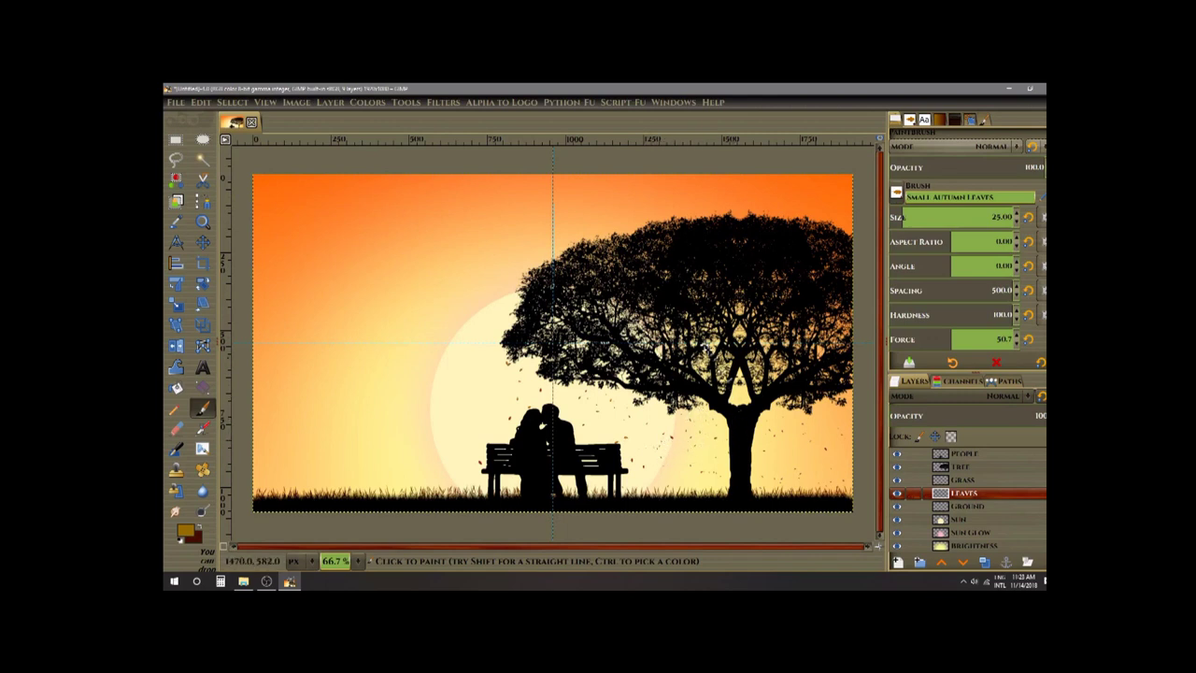
Darken the falling leaves with Levels, lowering the gamma to about 0.30.
{"action": "left_click", "coordinate": [365, 103]}
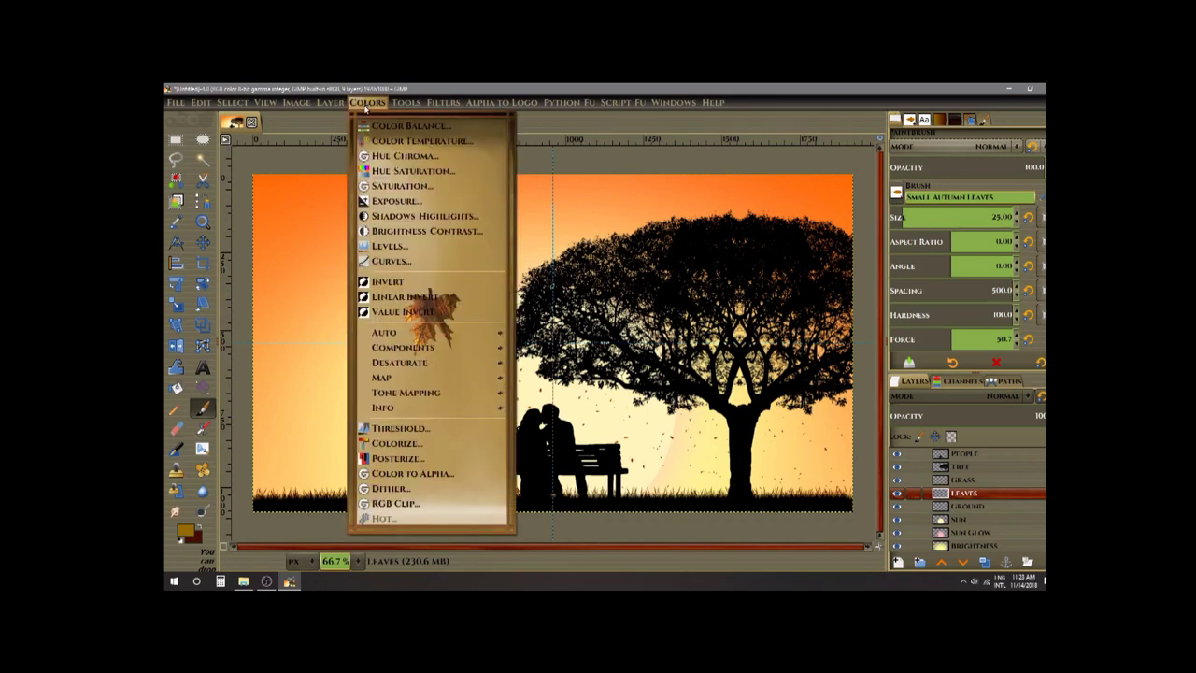
{"action": "left_click", "coordinate": [397, 246]}
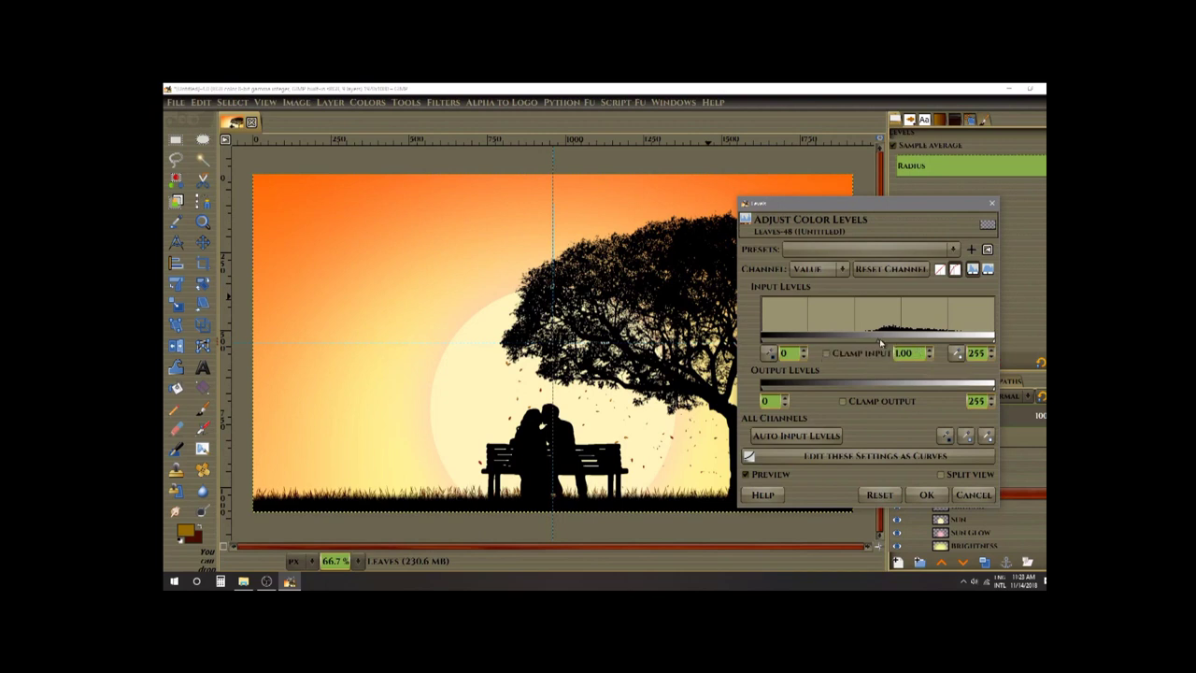
{"action": "left_click_drag", "start_coordinate": [878, 343], "coordinate": [941, 344]}
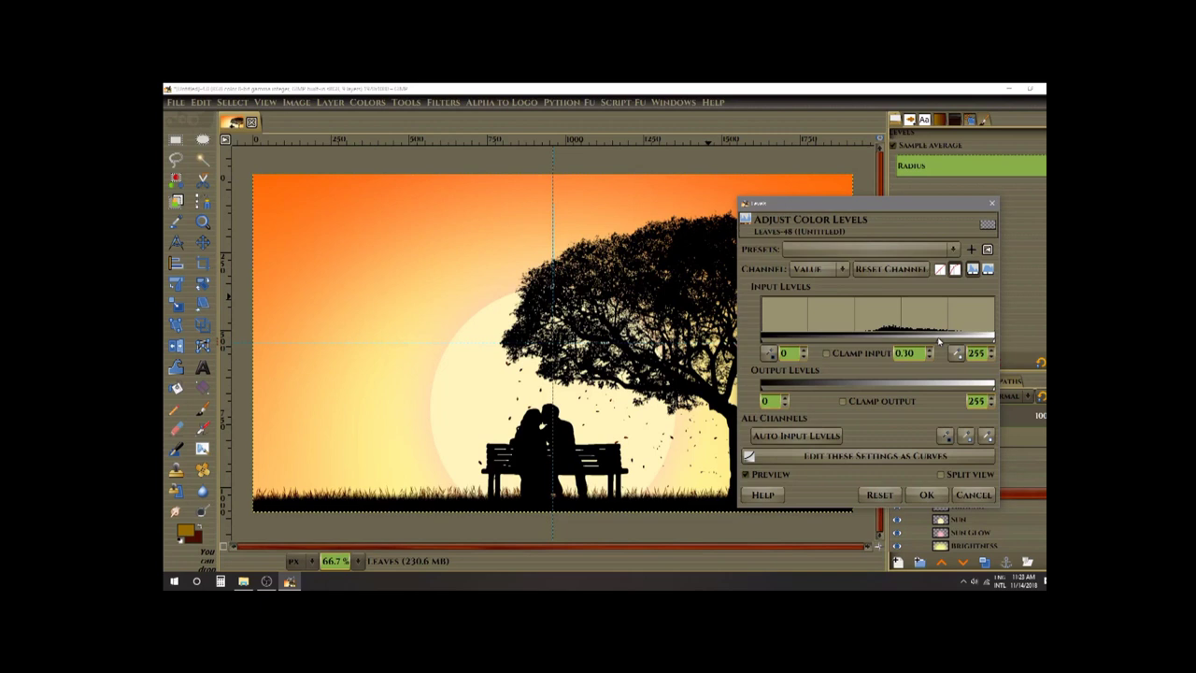
{"action": "left_click_drag", "start_coordinate": [940, 340], "coordinate": [944, 342]}
{"action": "left_click_drag", "start_coordinate": [948, 340], "coordinate": [934, 340]}
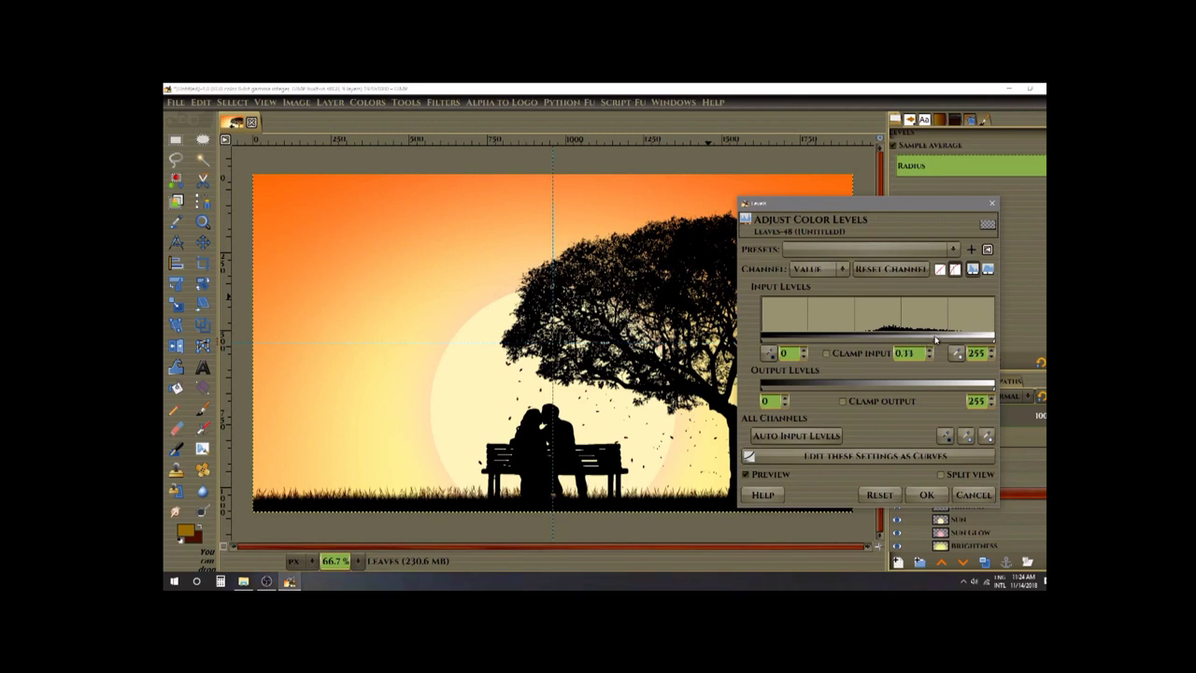
{"action": "left_click", "coordinate": [916, 352]}
{"action": "key", "text": "BackSpace"}
{"action": "key", "text": "BackSpace"}
{"action": "key", "text": "BackSpace"}
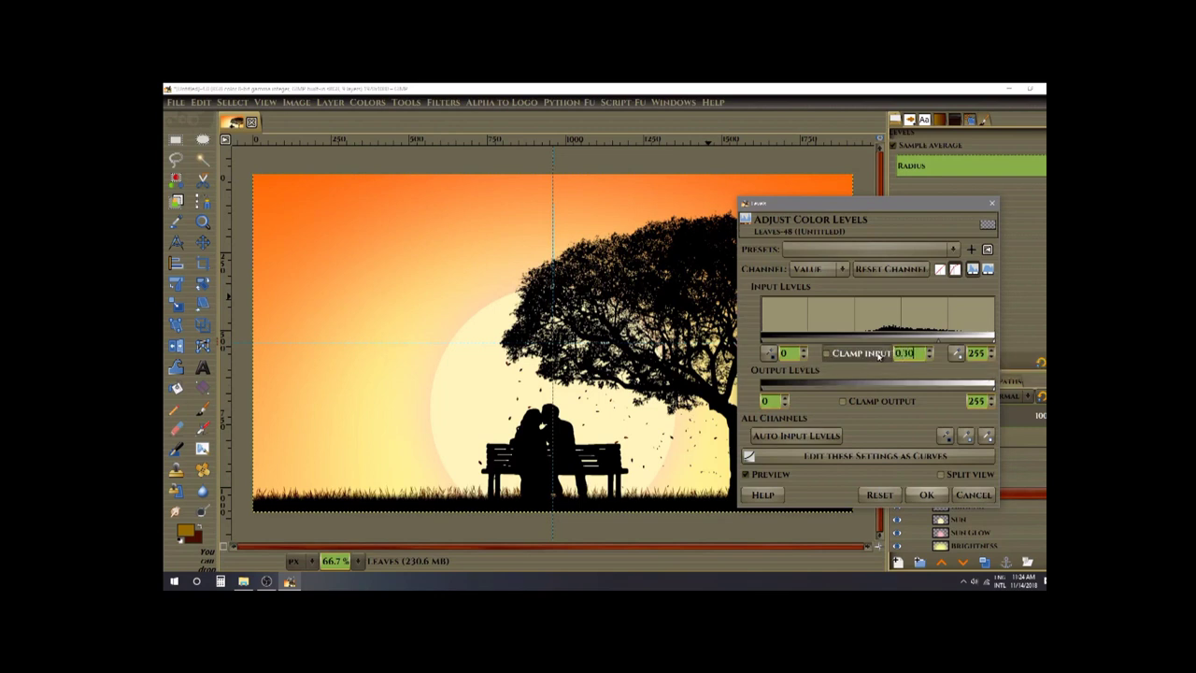
{"action": "left_click", "coordinate": [926, 494]}
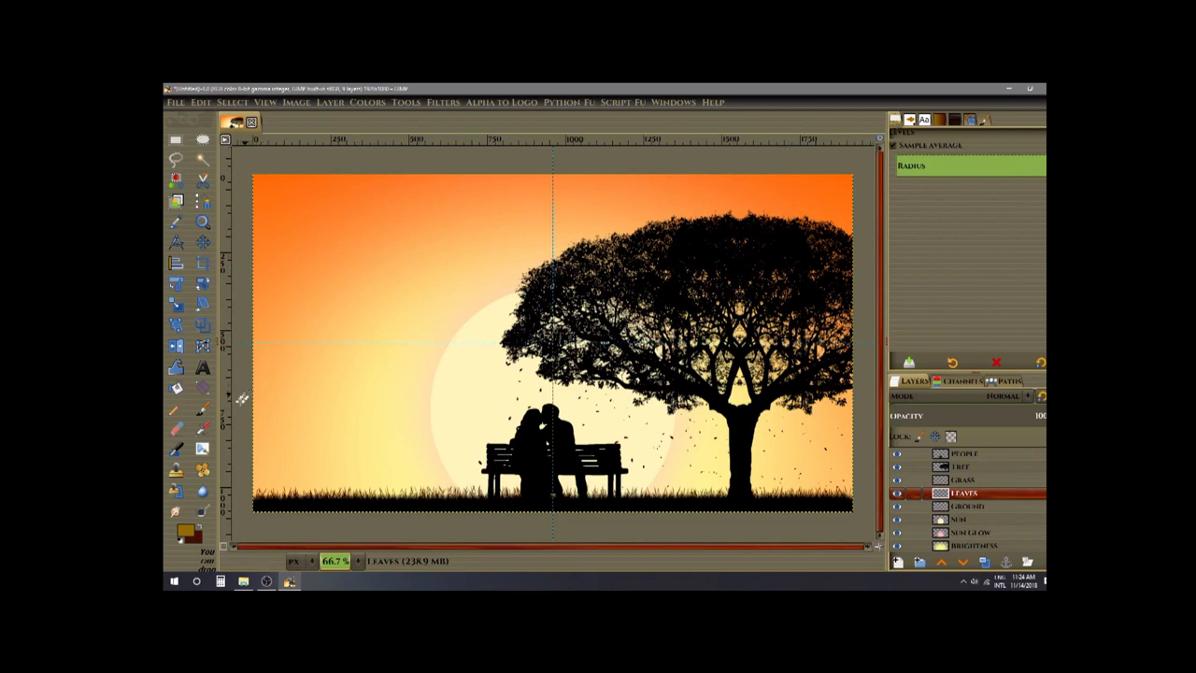
Switch to the Paintbrush with the Flying Birds #1 brush.
{"action": "left_click", "coordinate": [202, 409]}
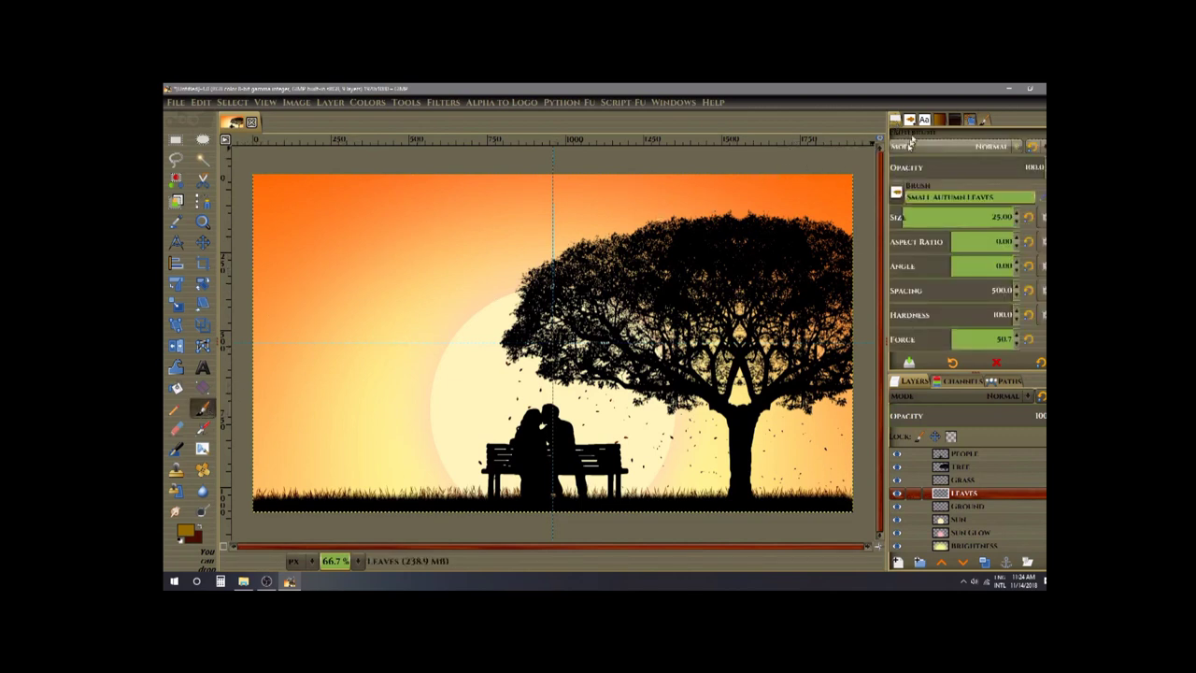
{"action": "left_click", "coordinate": [910, 119]}
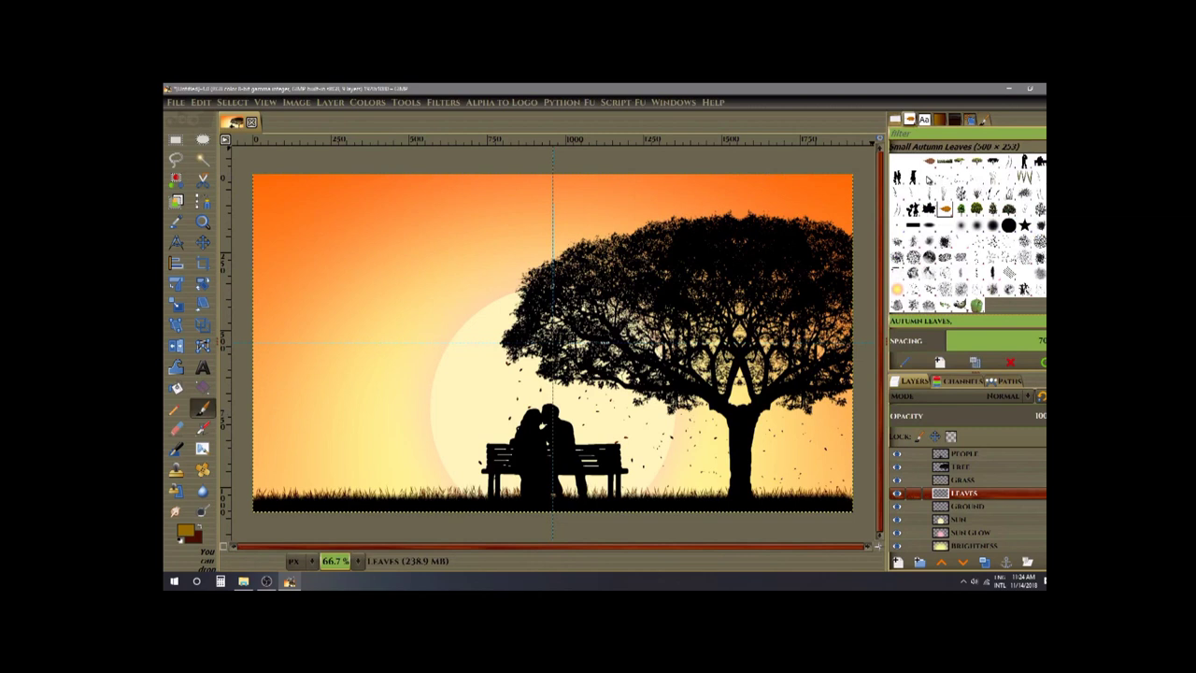
{"action": "left_click", "coordinate": [929, 172]}
{"action": "left_click", "coordinate": [359, 257]}
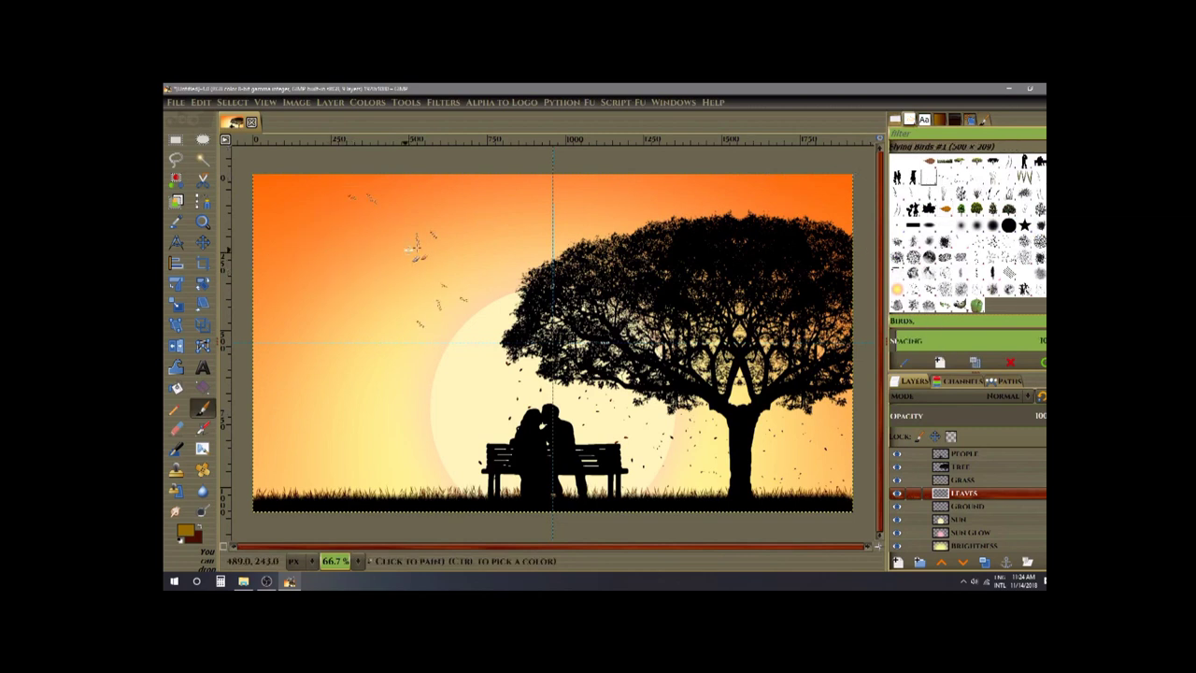
Set Pressure Opacity paint dynamics and stamp birds in the upper-left sky.
{"action": "left_click", "coordinate": [970, 121]}
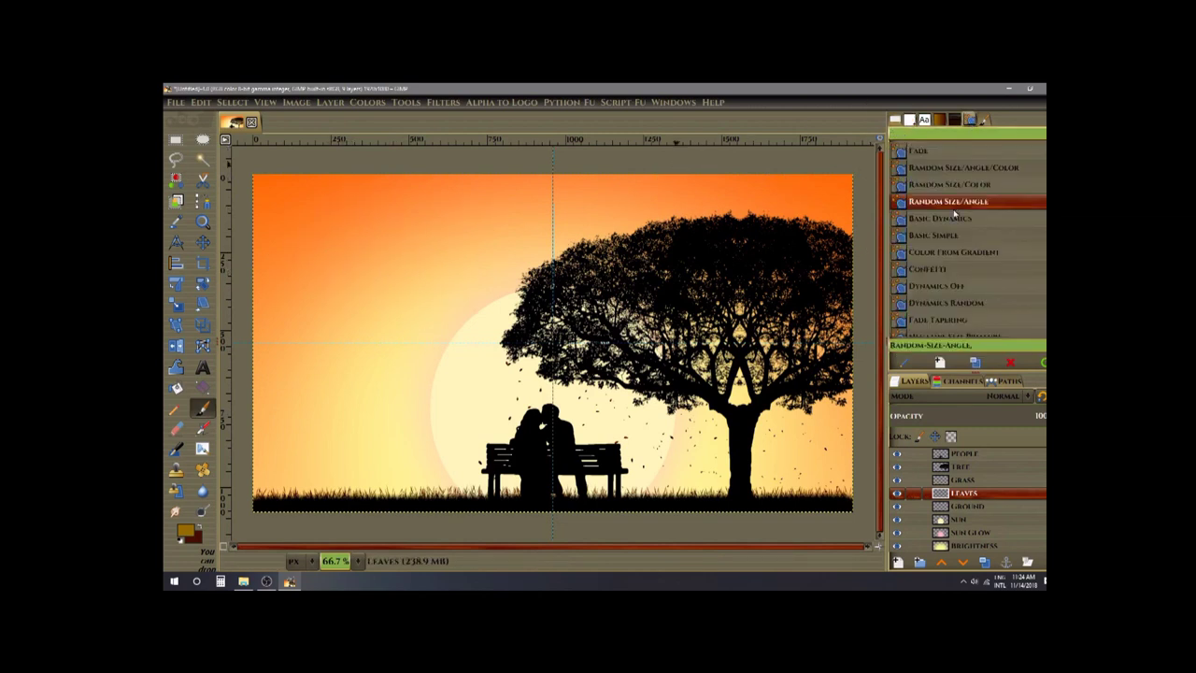
{"action": "scroll", "coordinate": [955, 215], "scroll_direction": "down", "scroll_amount": 5}
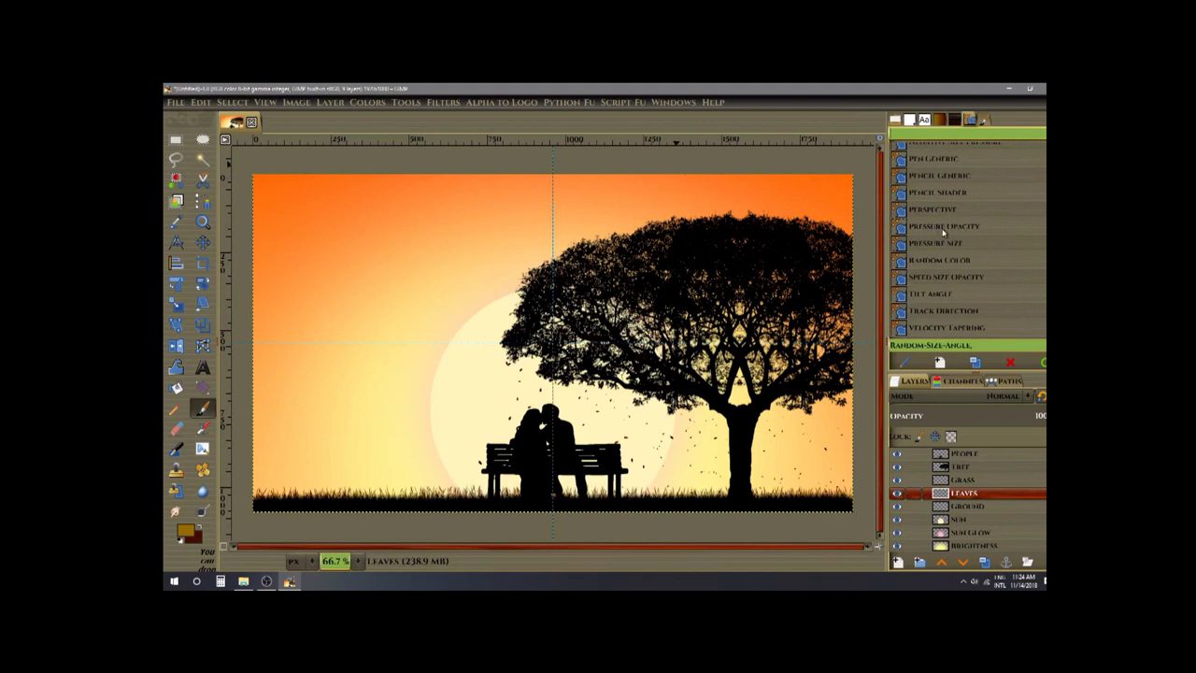
{"action": "left_click", "coordinate": [944, 229]}
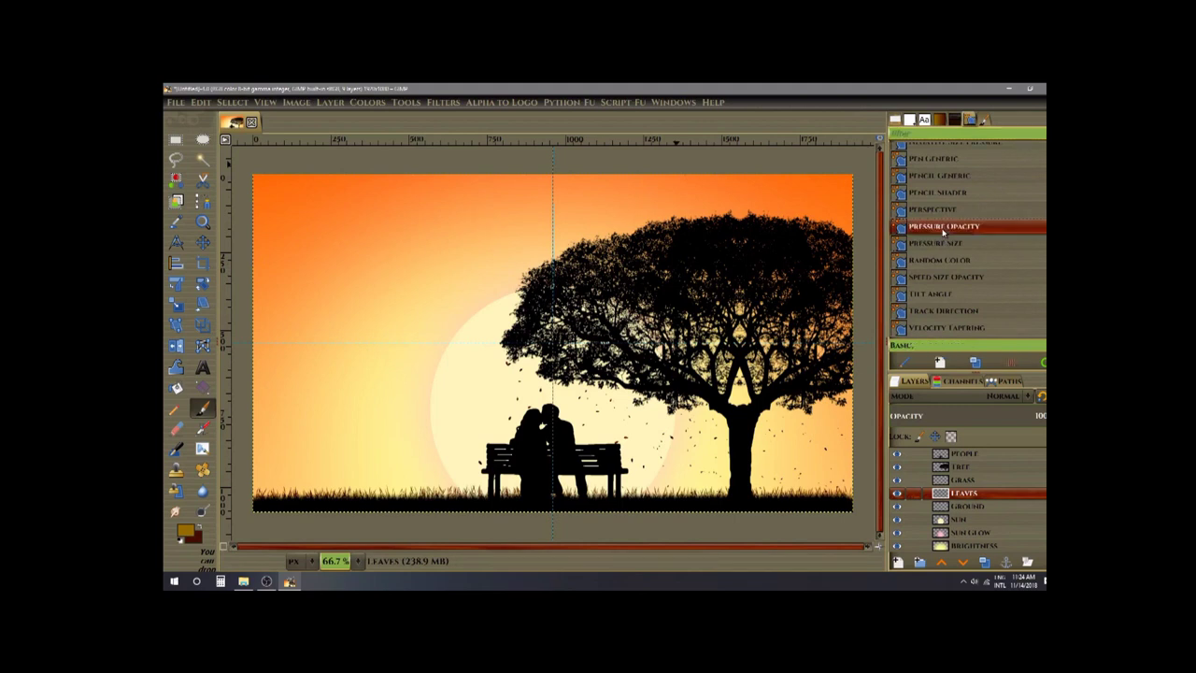
{"action": "left_click", "coordinate": [895, 120]}
{"action": "left_click", "coordinate": [400, 243]}
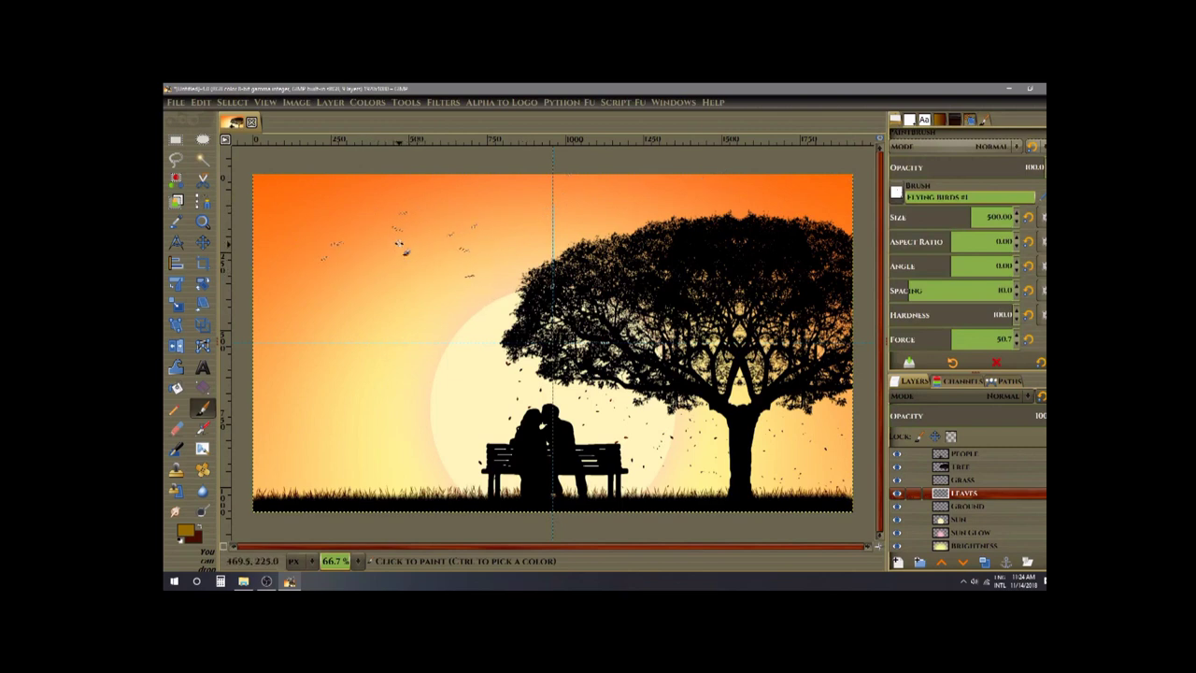